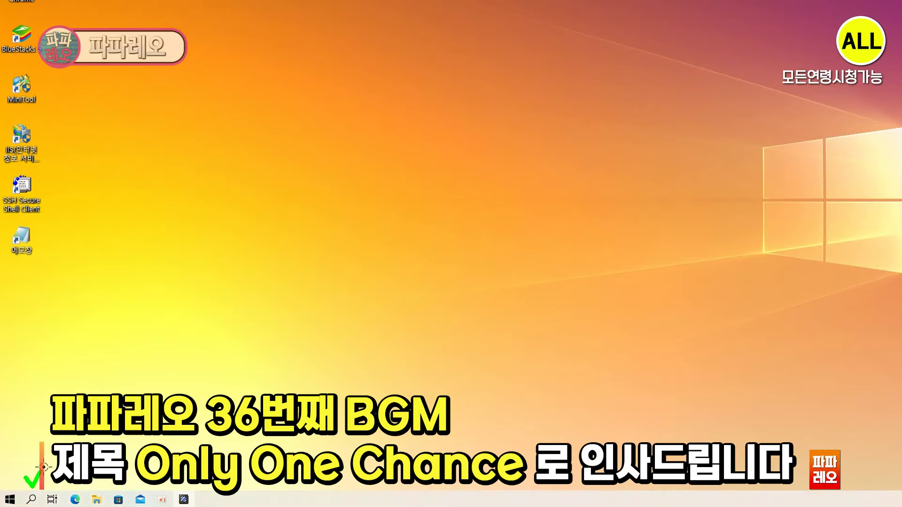
Step: Search Windows for 제어, open the Control Panel to view its items, and close it
left_click(32, 501)
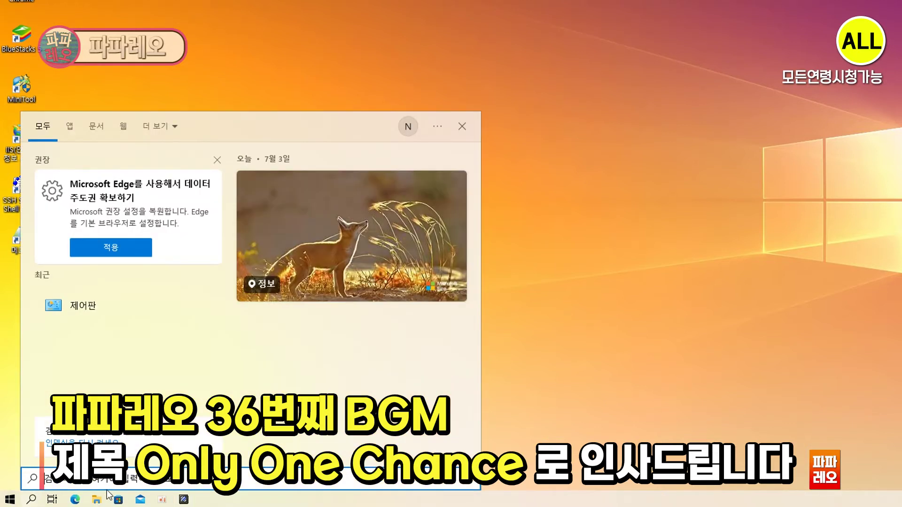
type("제어")
key("Return")
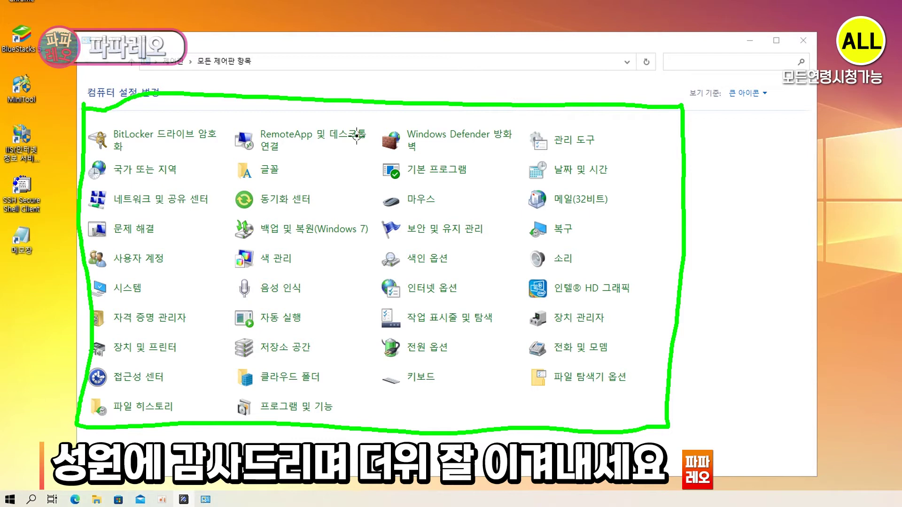
left_click(805, 42)
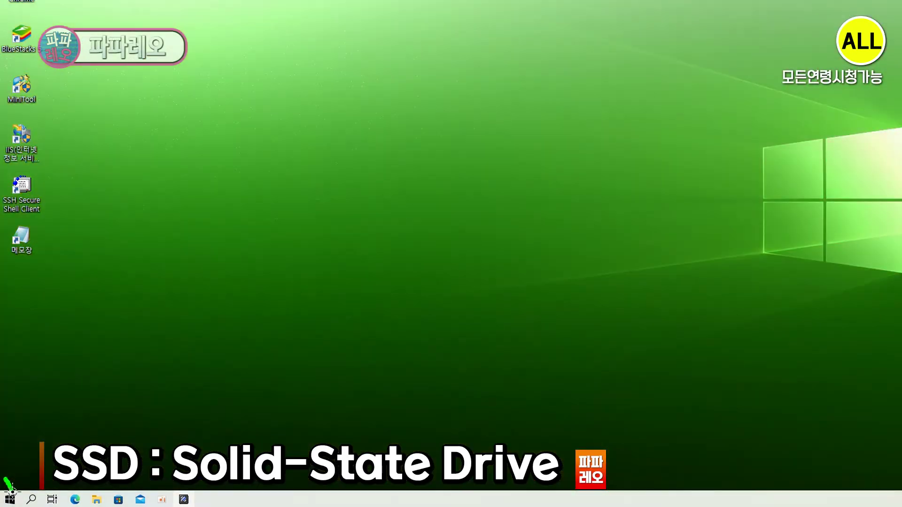
left_click(9, 501)
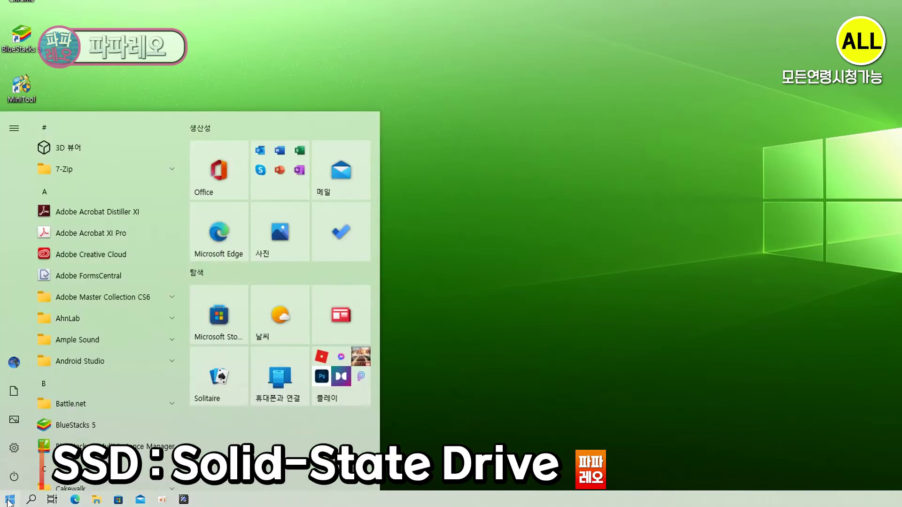
left_click(10, 501)
left_click(10, 501)
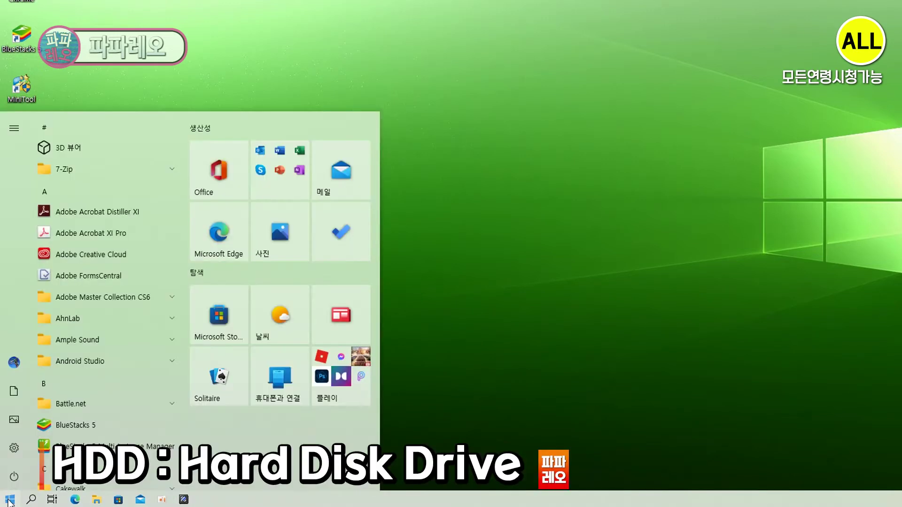
mouse_move(14, 449)
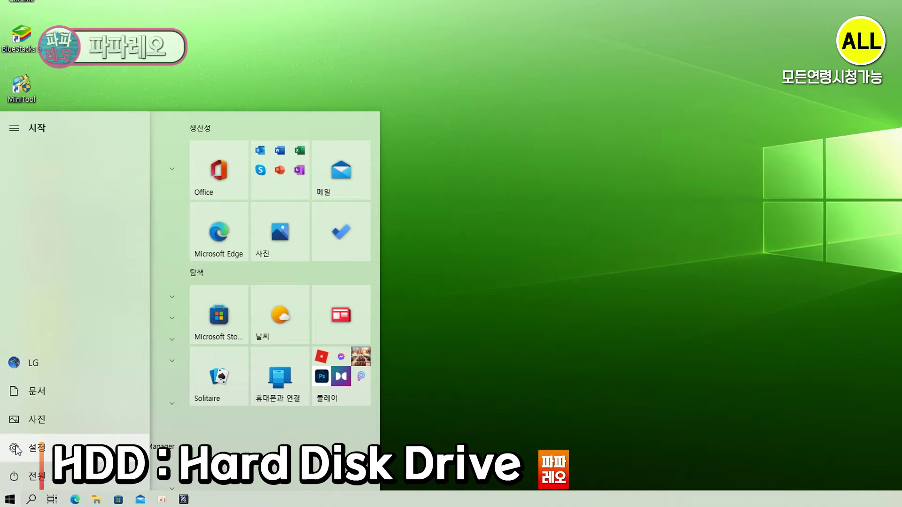
key("ctrl+2")
left_click_drag(6, 479, 20, 473)
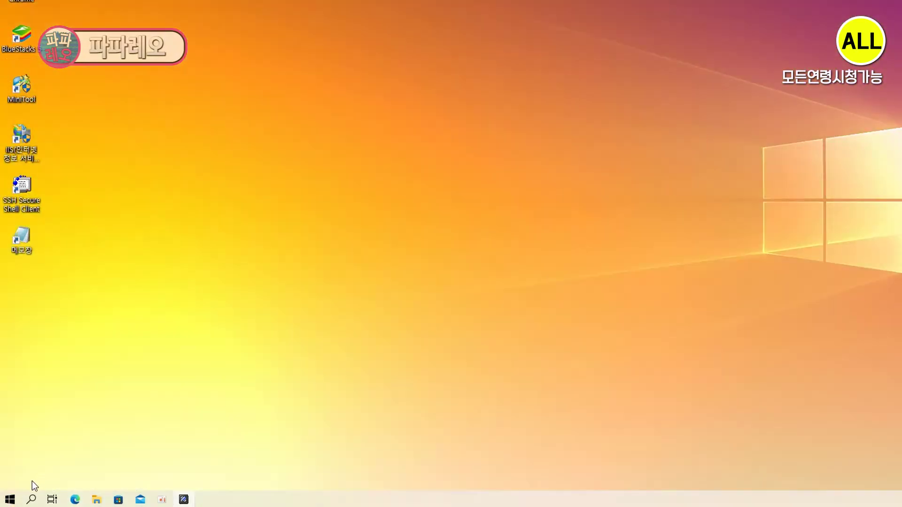
Step: Open the Windows Settings home page, look over its categories, and close the window
left_click(10, 500)
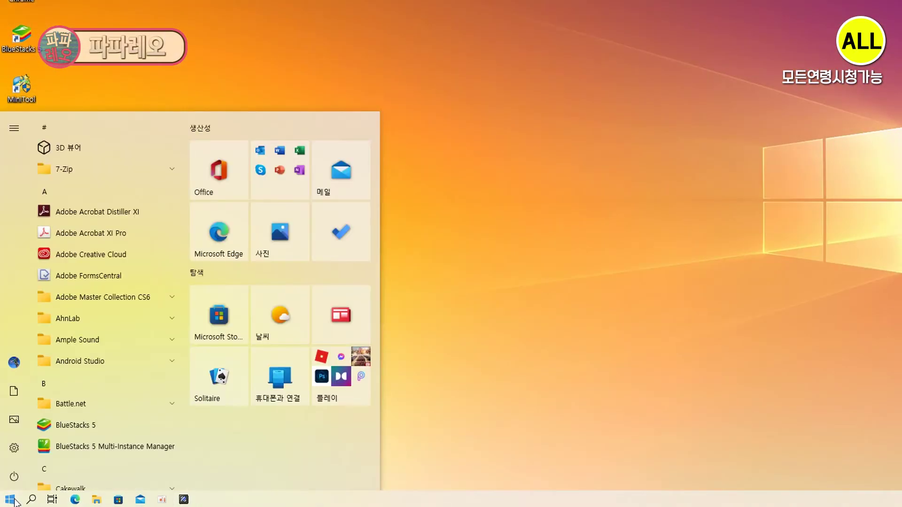
left_click(12, 450)
mouse_move(66, 137)
left_mouse_down()
mouse_move(514, 153)
mouse_move(808, 151)
mouse_move(797, 387)
mouse_move(354, 415)
mouse_move(86, 405)
mouse_move(59, 282)
mouse_move(68, 130)
left_mouse_up()
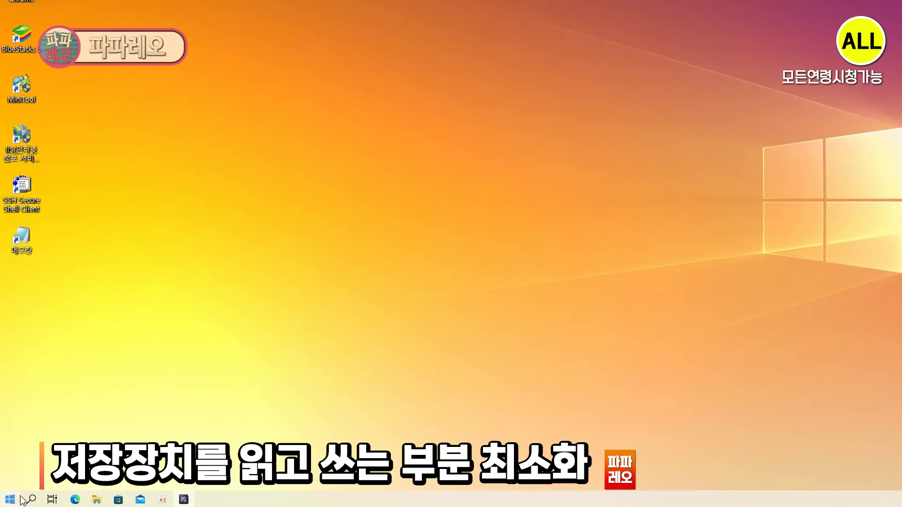
left_click(10, 500)
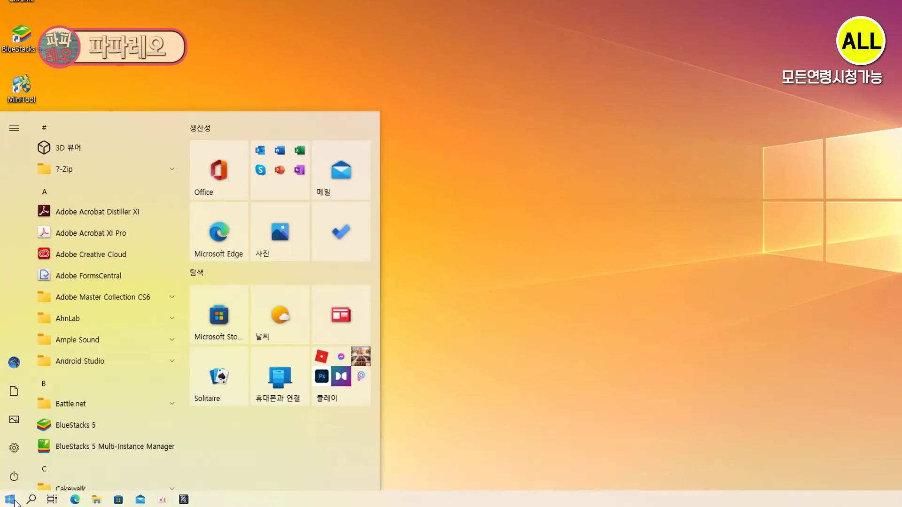
left_click(12, 451)
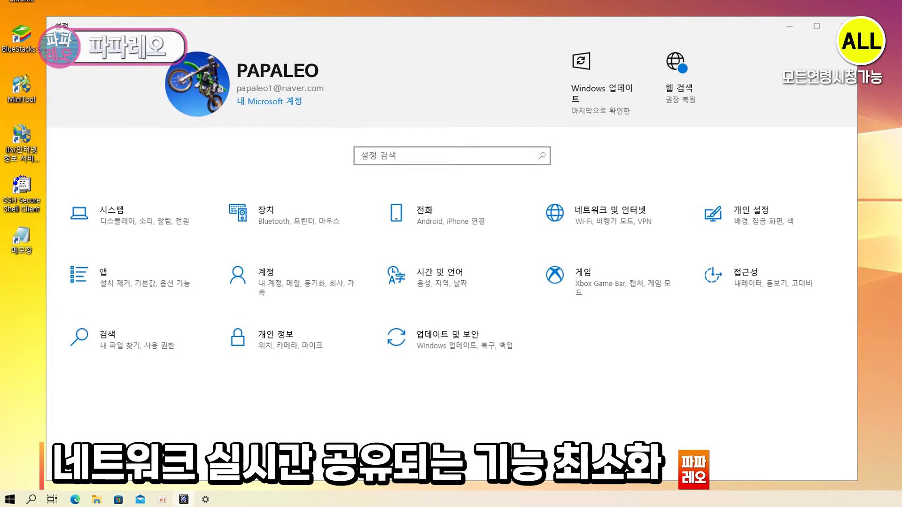
mouse_move(66, 137)
left_mouse_down()
mouse_move(729, 150)
mouse_move(797, 316)
mouse_move(767, 397)
mouse_move(57, 404)
mouse_move(67, 133)
left_mouse_up()
key("Escape")
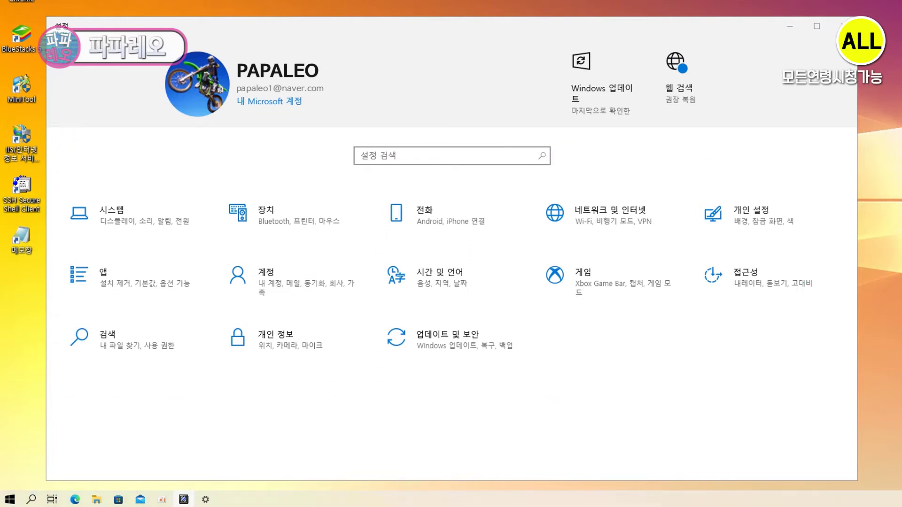
left_click(844, 26)
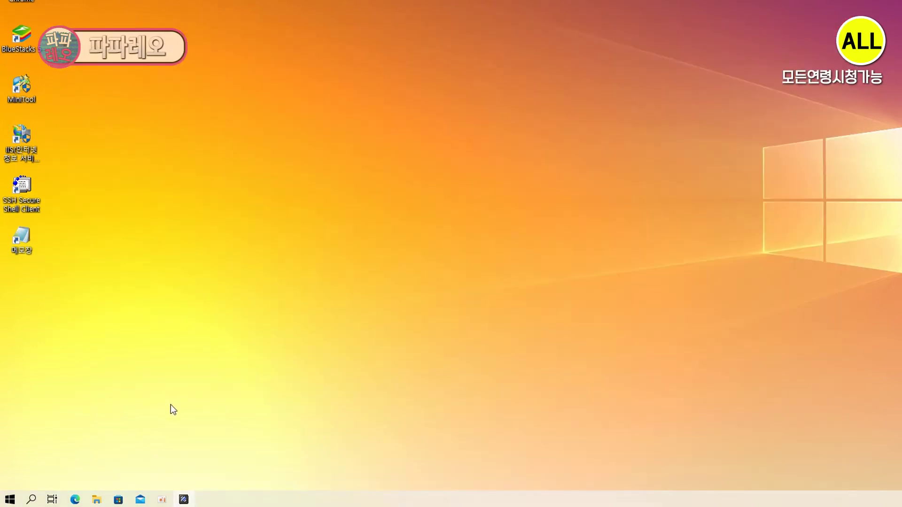
Step: Open the Control Panel's full item list by searching Windows for 제어판
left_click(9, 499)
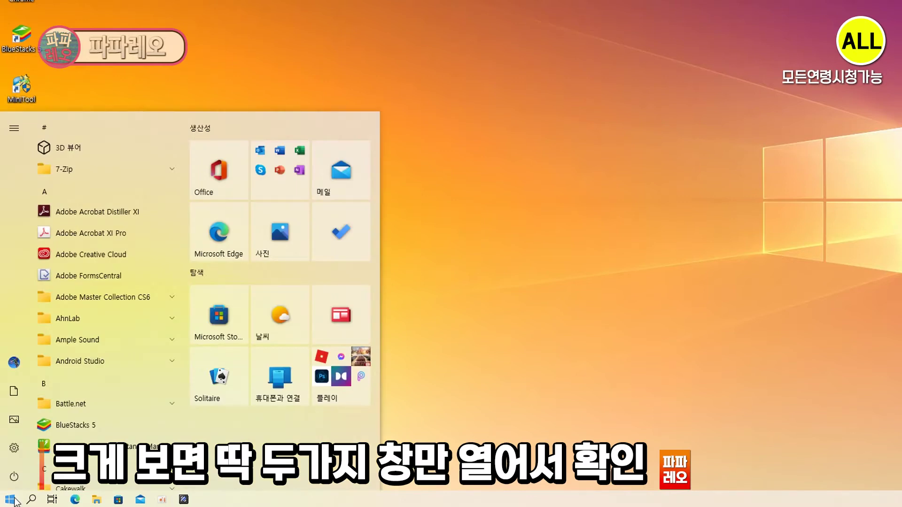
left_click(13, 452)
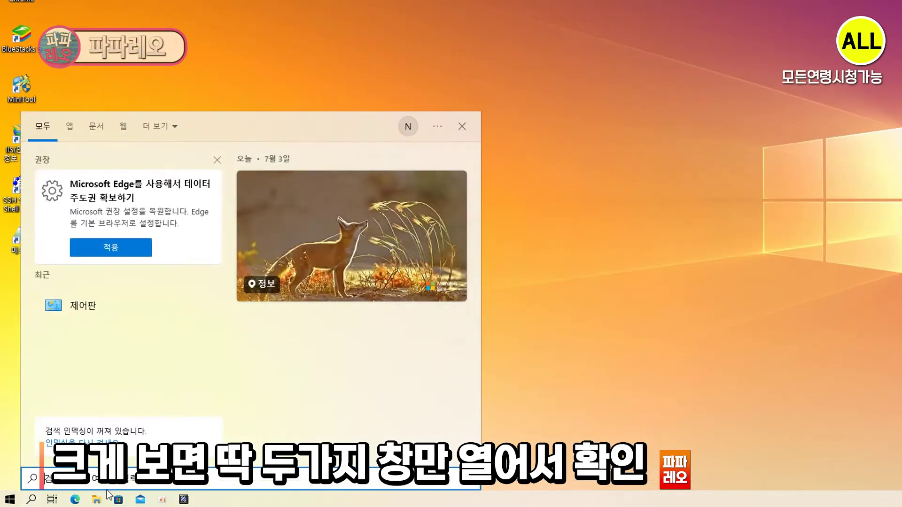
type("제어판")
key("Escape")
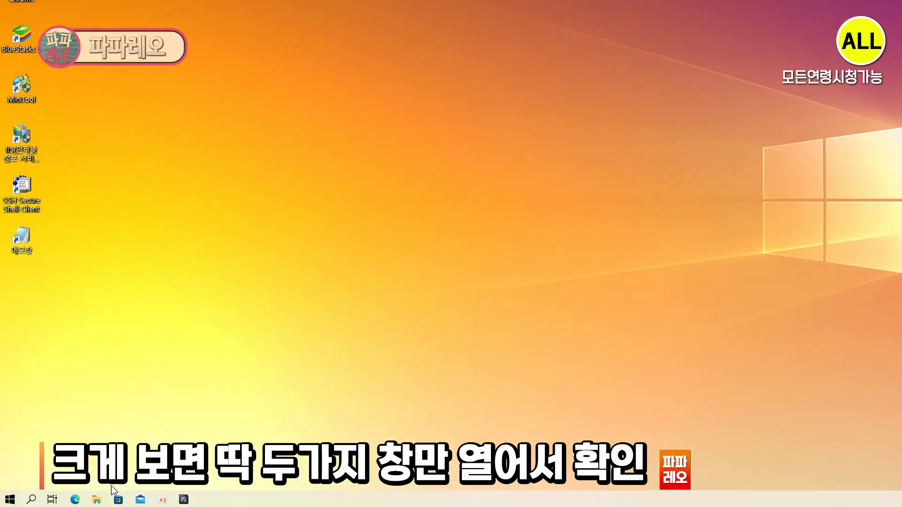
mouse_move(85, 107)
left_mouse_down()
mouse_move(78, 404)
mouse_move(198, 425)
mouse_move(668, 427)
mouse_move(683, 174)
mouse_move(677, 106)
mouse_move(83, 109)
left_mouse_up()
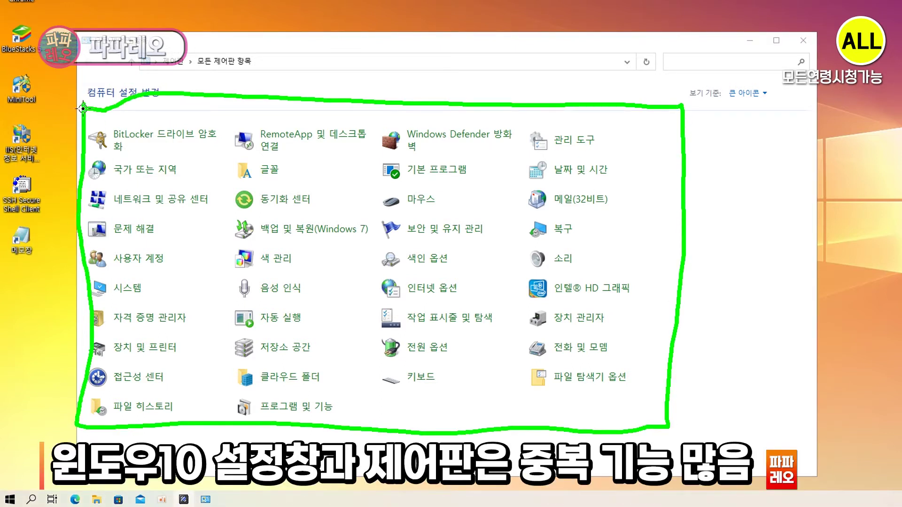
key("Escape")
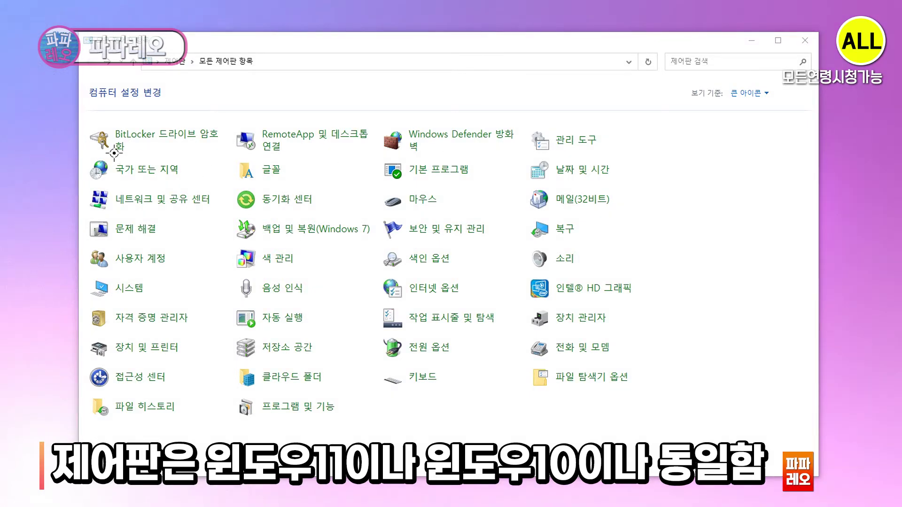
Step: Open 관리 도구 in the Control Panel and launch 드라이브 조각 모음 및 최적화
left_click(591, 151)
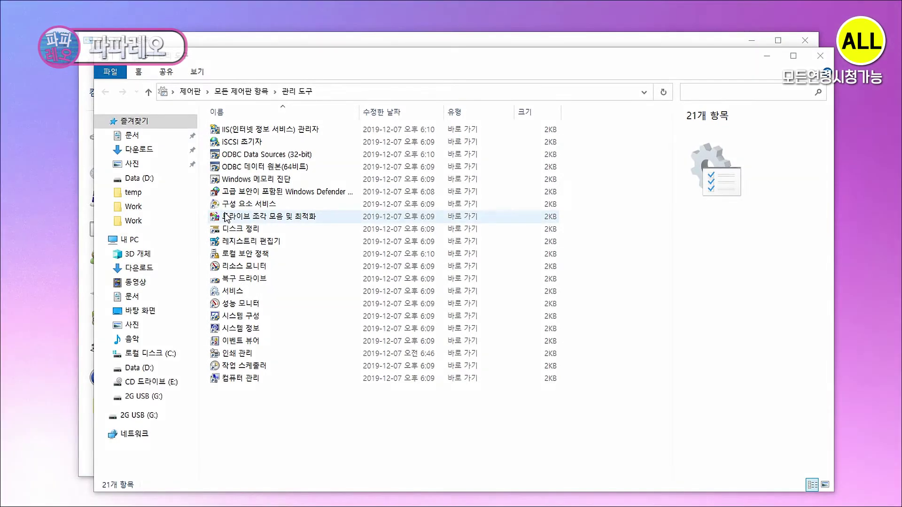
left_click_drag(207, 222, 317, 221)
key("Escape")
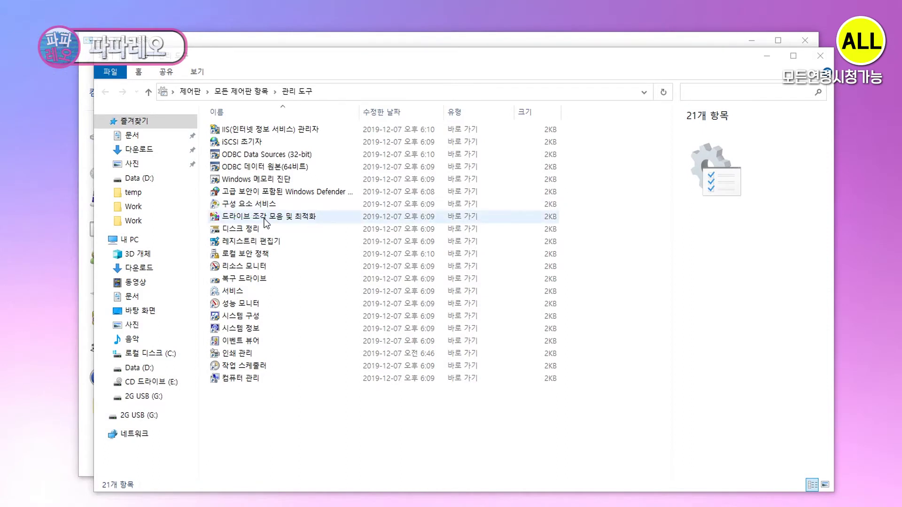
double_click(265, 217)
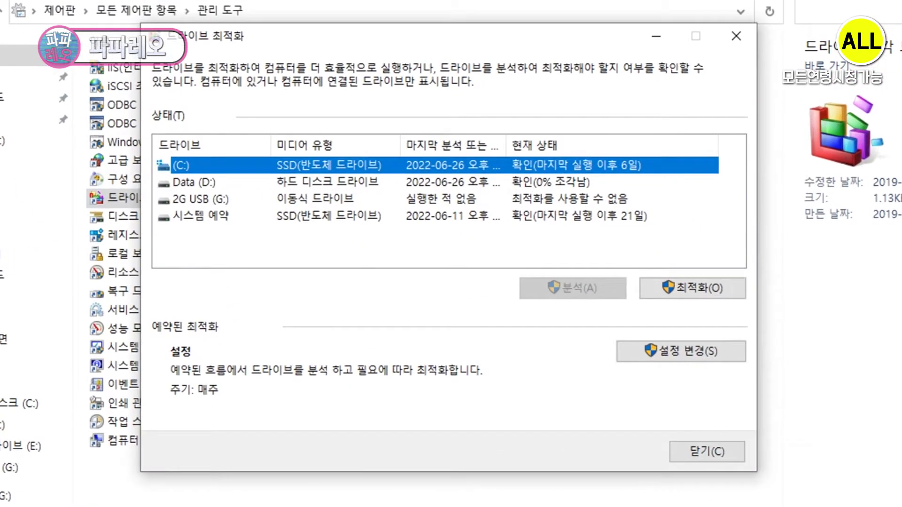
Step: Select the Data (D:) hard disk in the drive optimization list
mouse_move(158, 159)
left_mouse_down()
mouse_move(149, 176)
mouse_move(158, 233)
left_mouse_up()
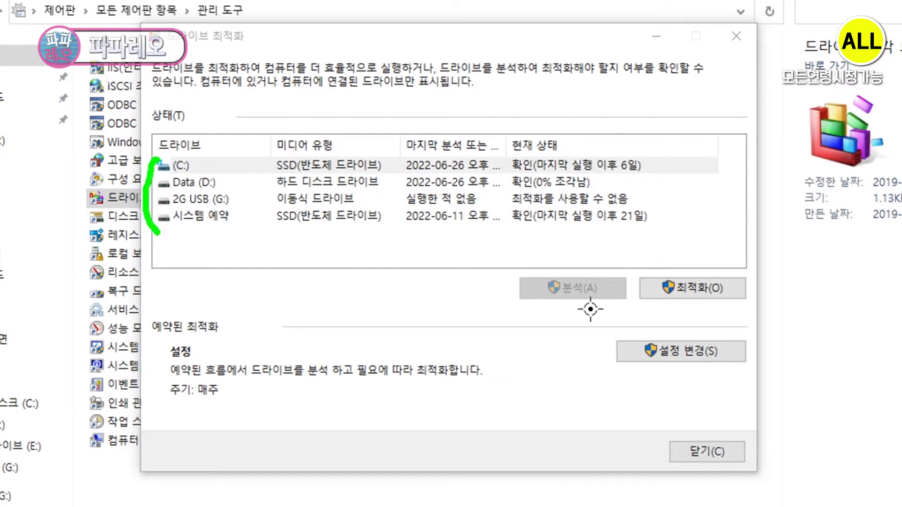
key("Escape")
left_click(313, 182)
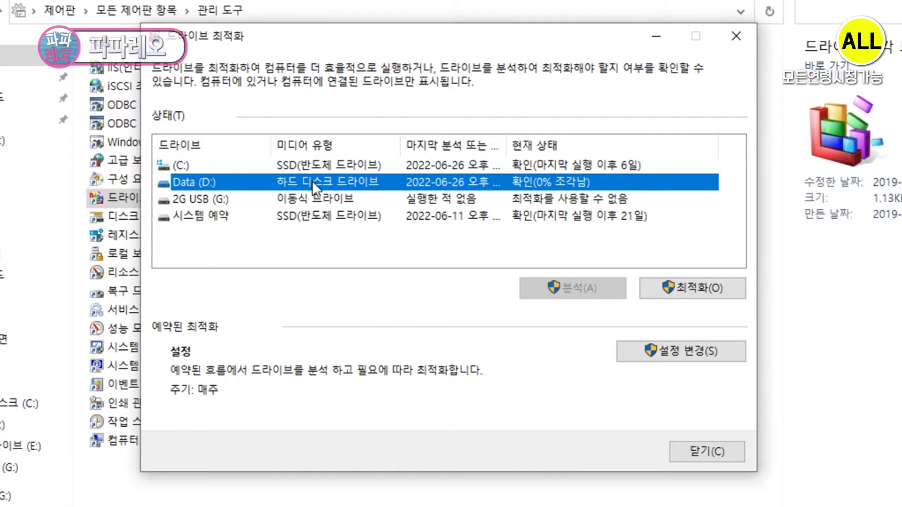
mouse_move(630, 305)
left_mouse_down()
mouse_move(760, 305)
mouse_move(699, 269)
mouse_move(632, 292)
mouse_move(631, 304)
left_mouse_up()
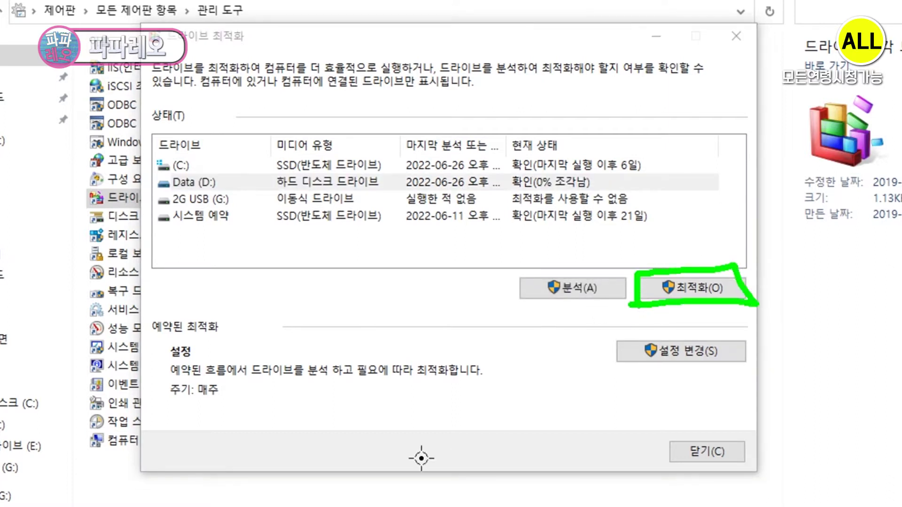
key("Escape")
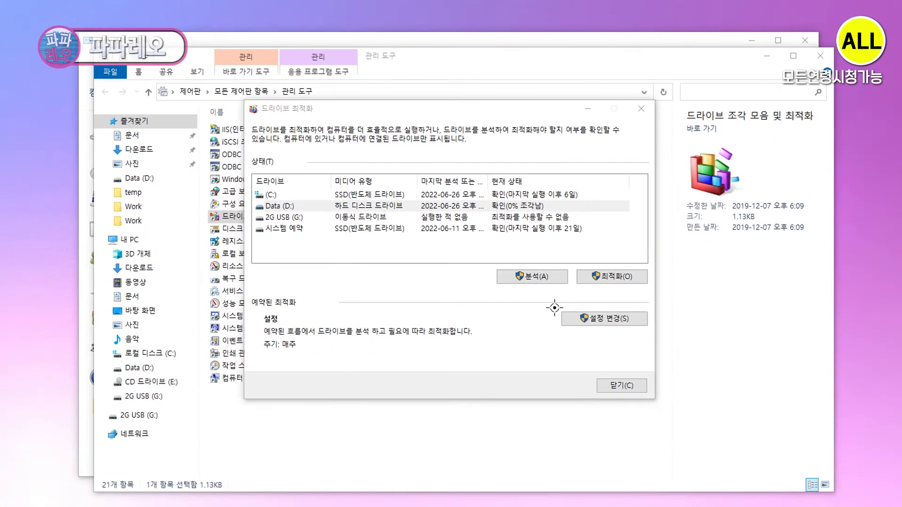
Step: Turn off the scheduled run option 예약 실행(권장) in the optimization schedule, and close 드라이브 최적화
mouse_move(606, 336)
left_mouse_down()
mouse_move(747, 336)
mouse_move(752, 375)
mouse_move(609, 386)
left_mouse_up()
left_click_drag(557, 342, 555, 307)
key("Escape")
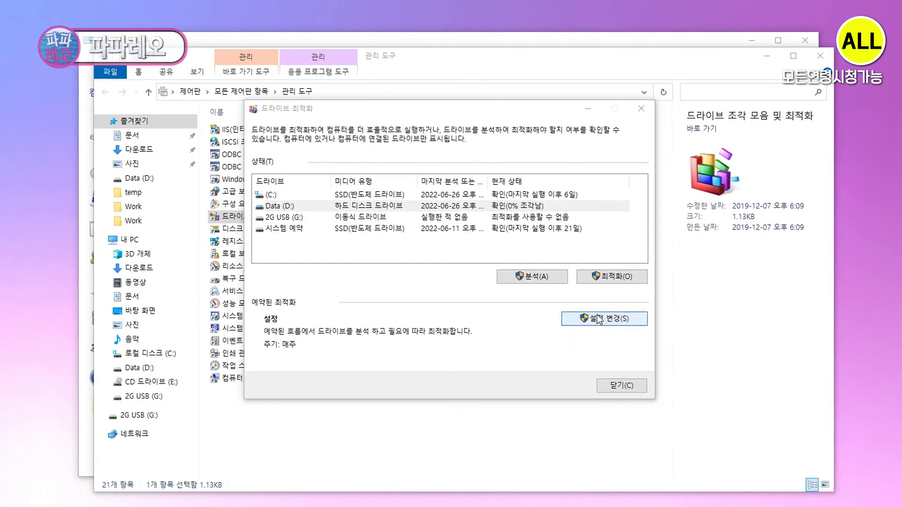
left_click(570, 314)
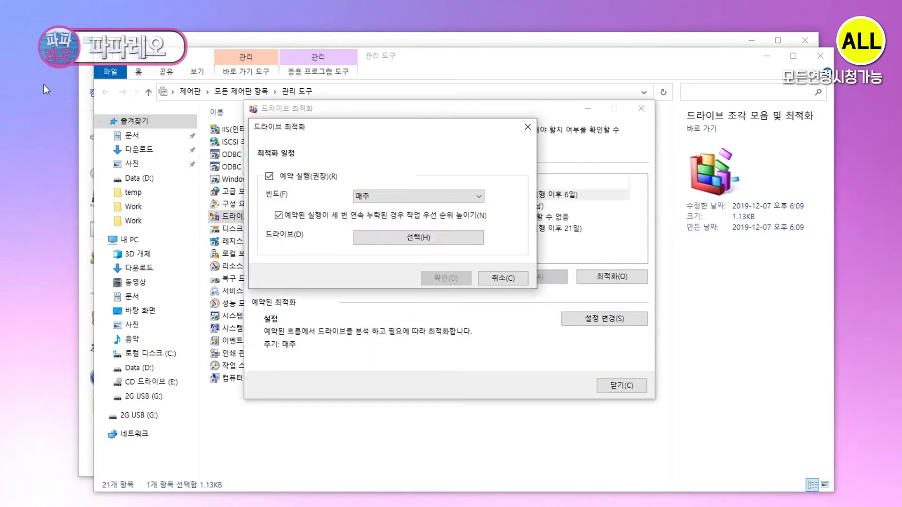
key("ctrl+2")
mouse_move(261, 161)
left_mouse_down()
mouse_move(282, 246)
mouse_move(548, 277)
mouse_move(366, 168)
mouse_move(264, 164)
left_mouse_up()
key("Escape")
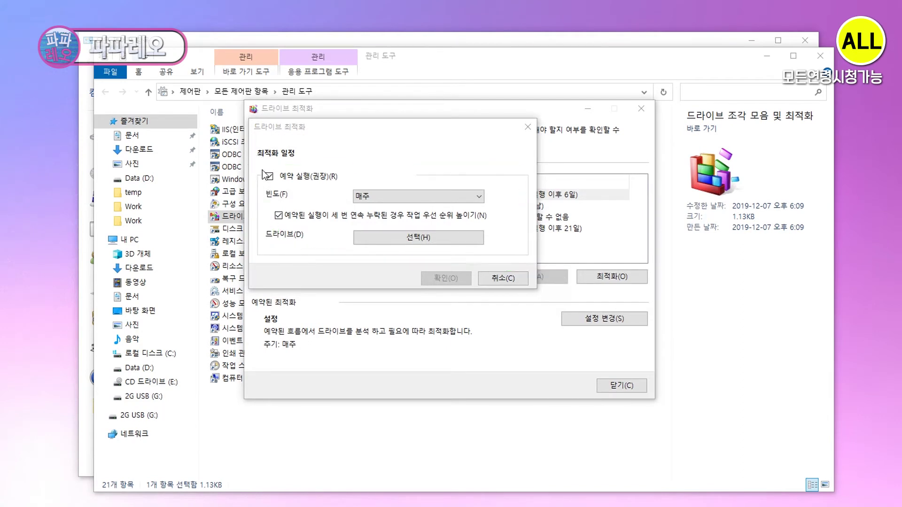
left_click(273, 177)
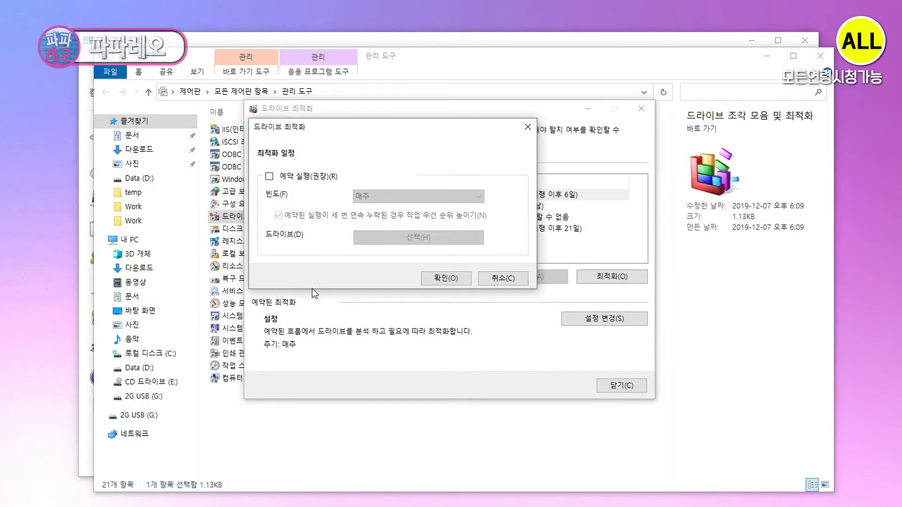
left_click(445, 278)
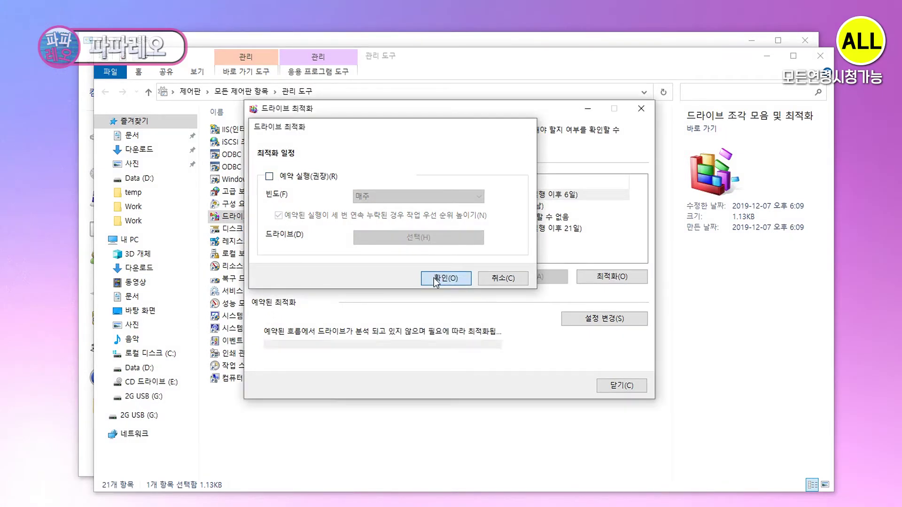
left_click(633, 388)
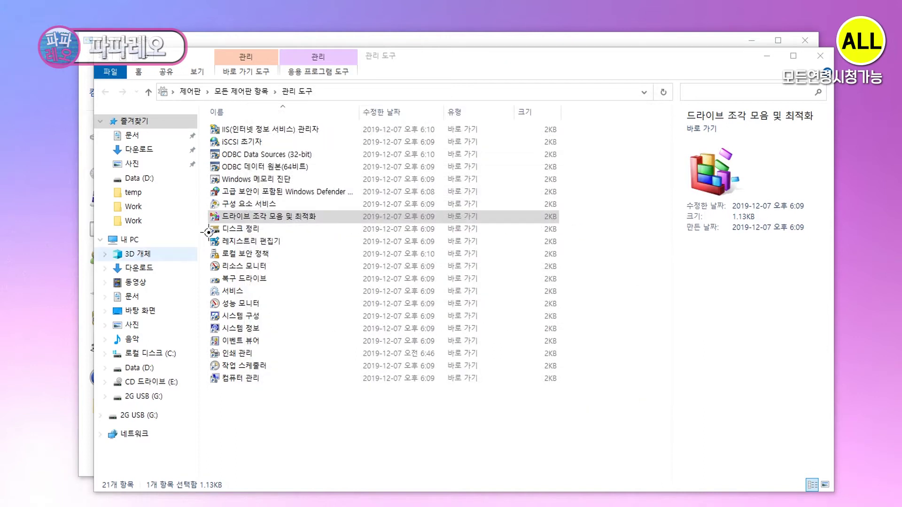
Step: Launch 디스크 정리 for the C: drive and review the list of files to delete
left_click(240, 232)
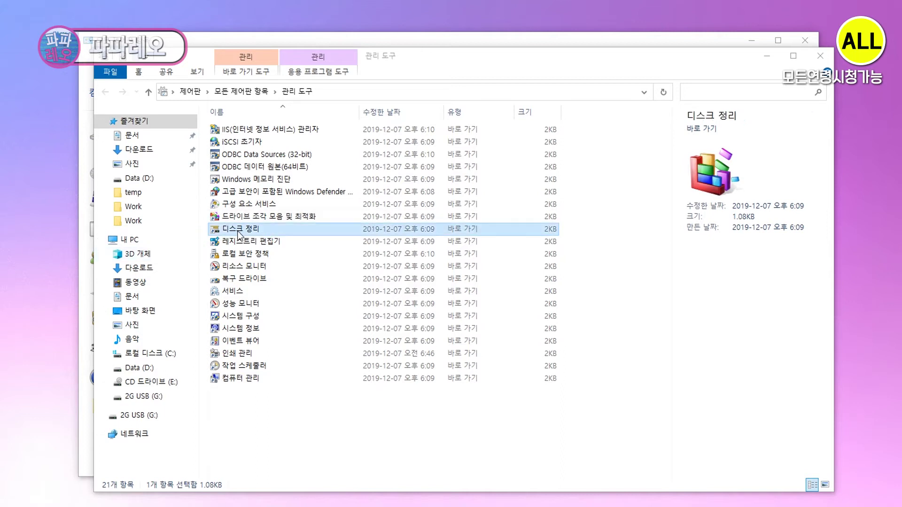
left_click(413, 271)
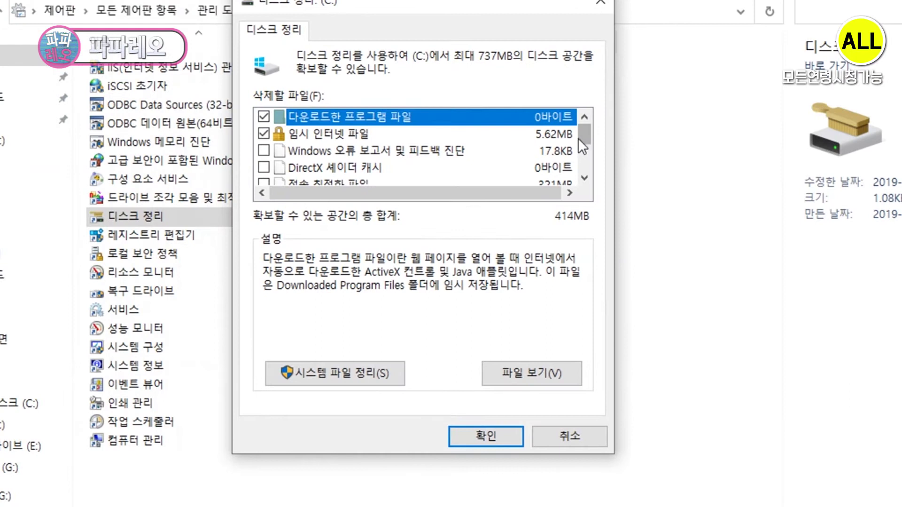
left_click_drag(583, 137, 582, 162)
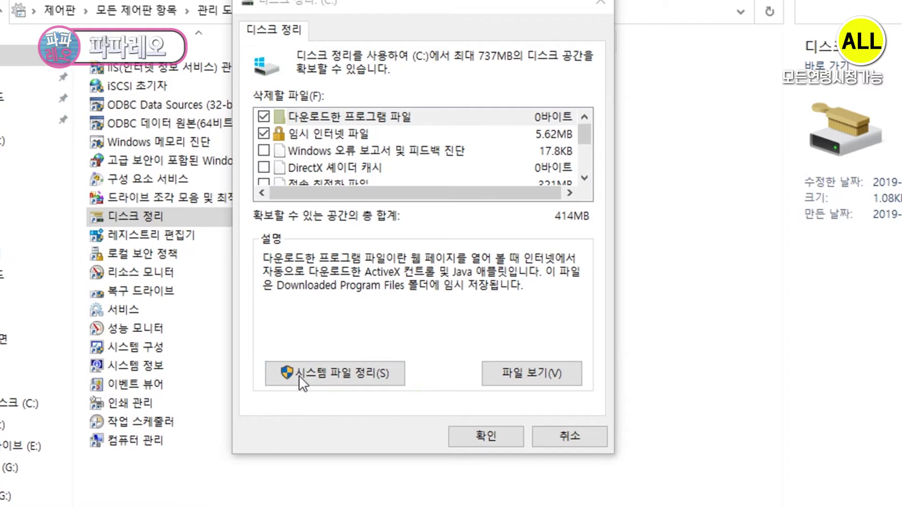
Step: Run 시스템 파일 정리 on the C: drive, review the deletable system files, and cancel the cleanup
left_click(299, 374)
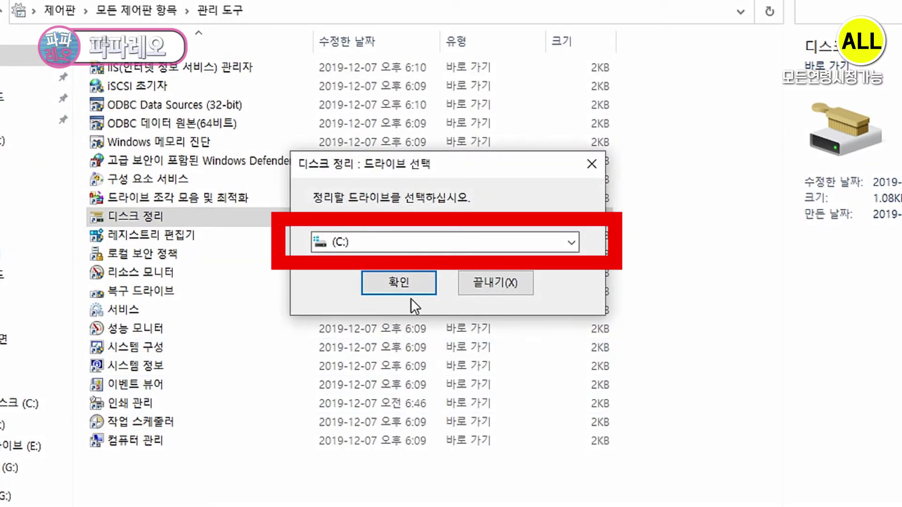
left_click(411, 294)
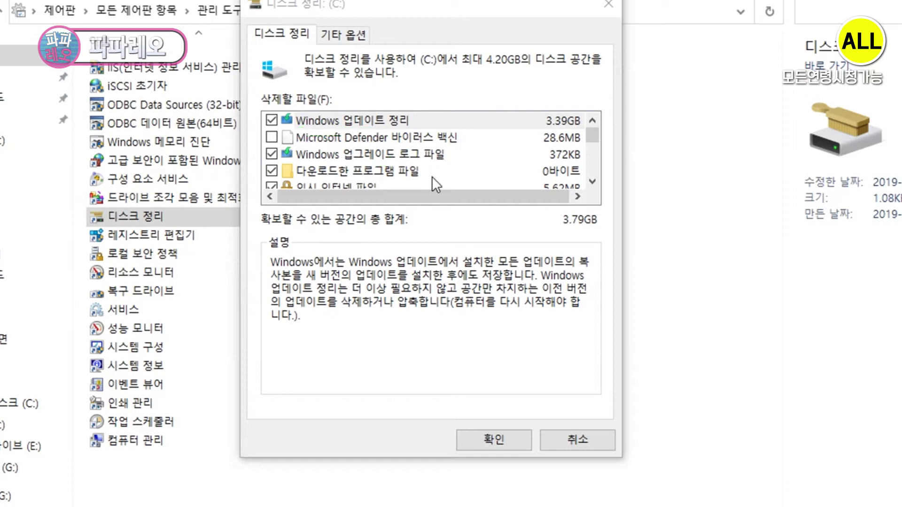
left_click_drag(427, 162, 472, 166)
key("Escape")
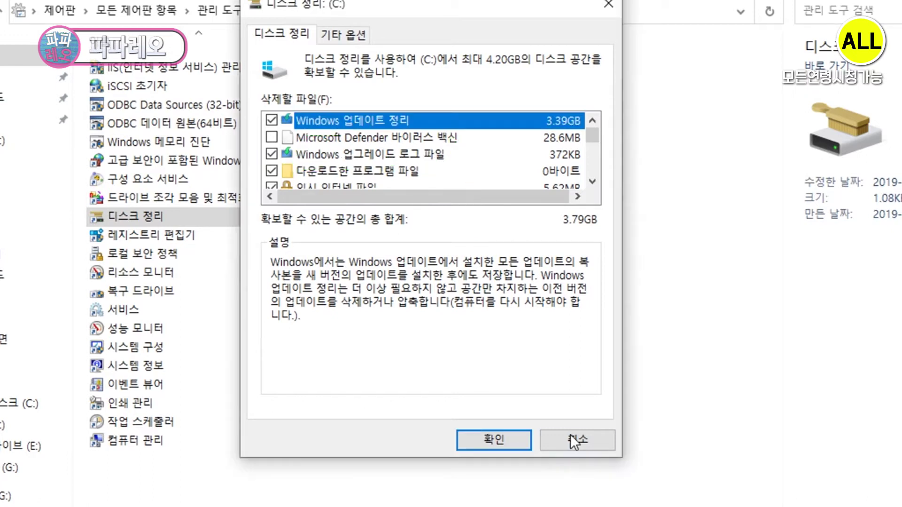
left_click(555, 441)
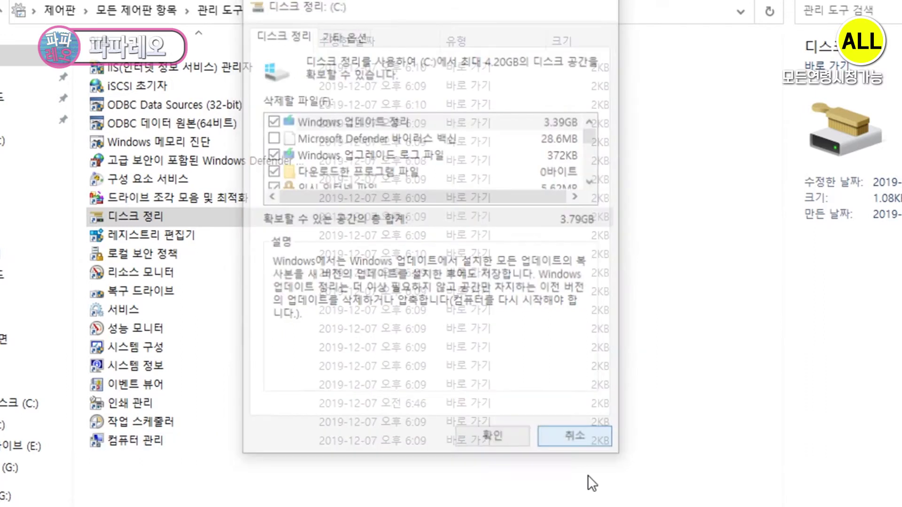
Step: Open 서비스 from the administrative tools
left_click_drag(82, 320, 142, 316)
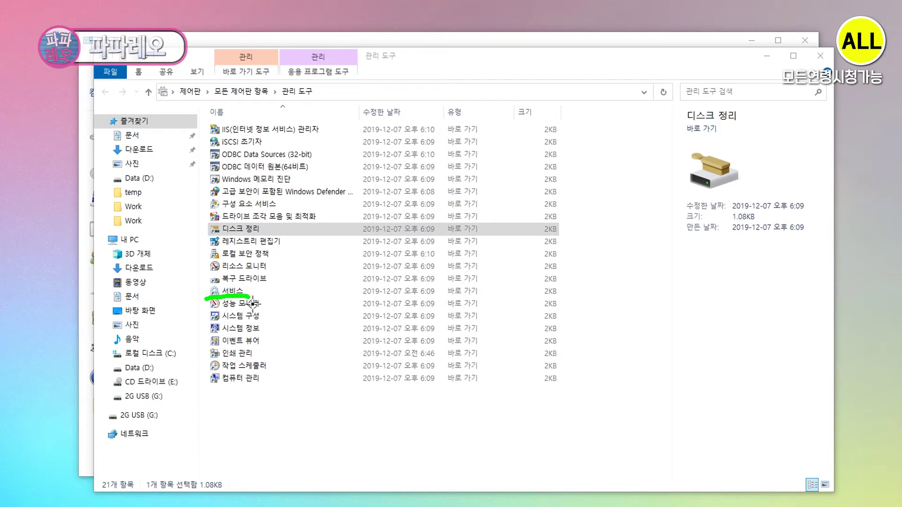
key("Escape")
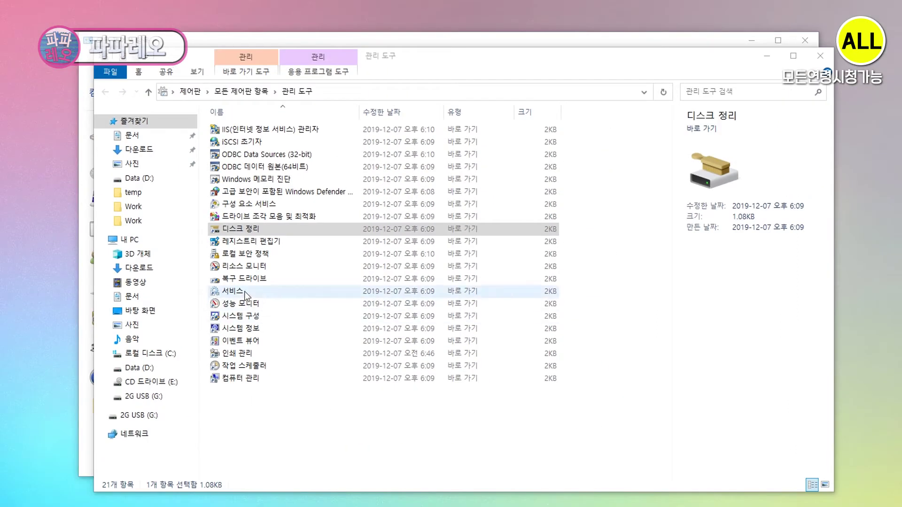
double_click(231, 292)
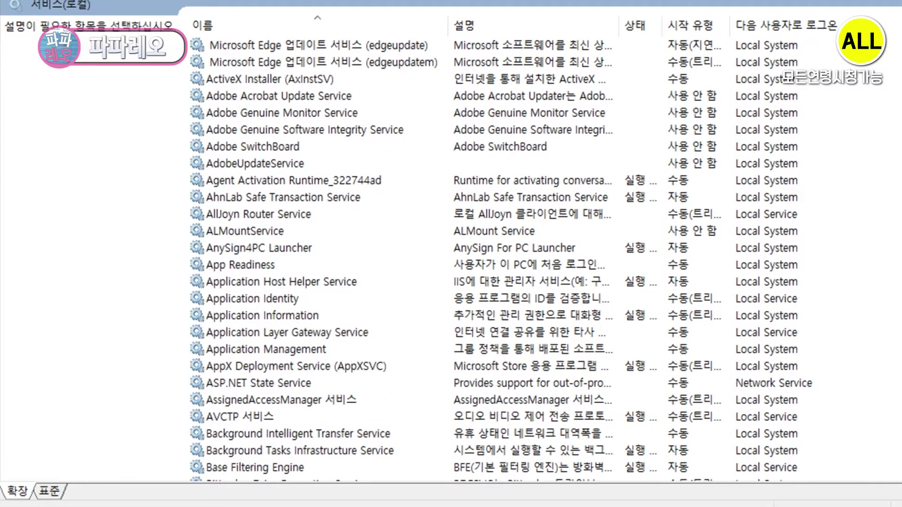
Step: Examine the services list down to the Diagnostic services, checking the 상태 column for running services
left_click_drag(625, 2, 658, 35)
left_click_drag(648, 155, 651, 158)
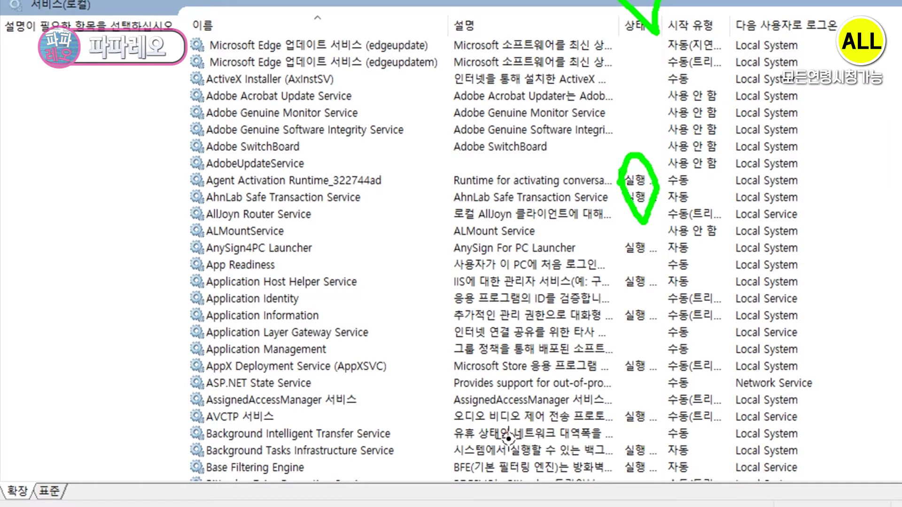
key("Escape")
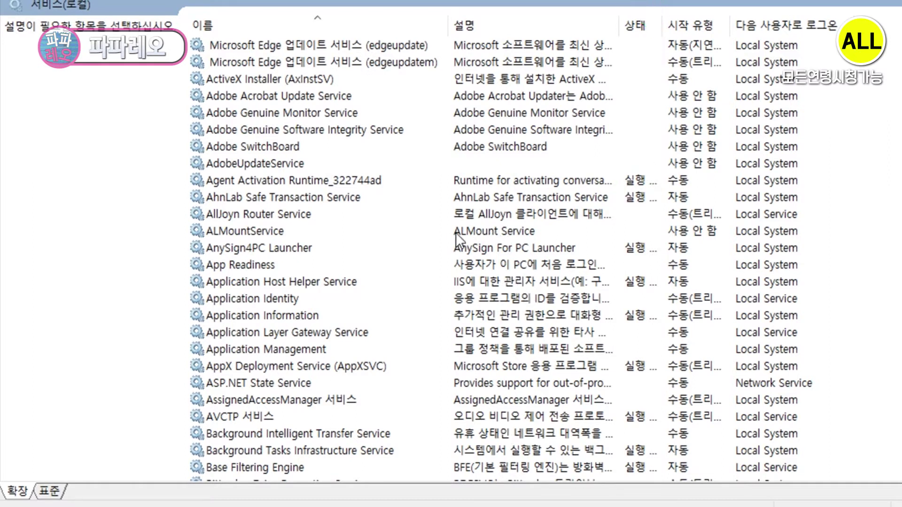
scroll(463, 235, "down", 1)
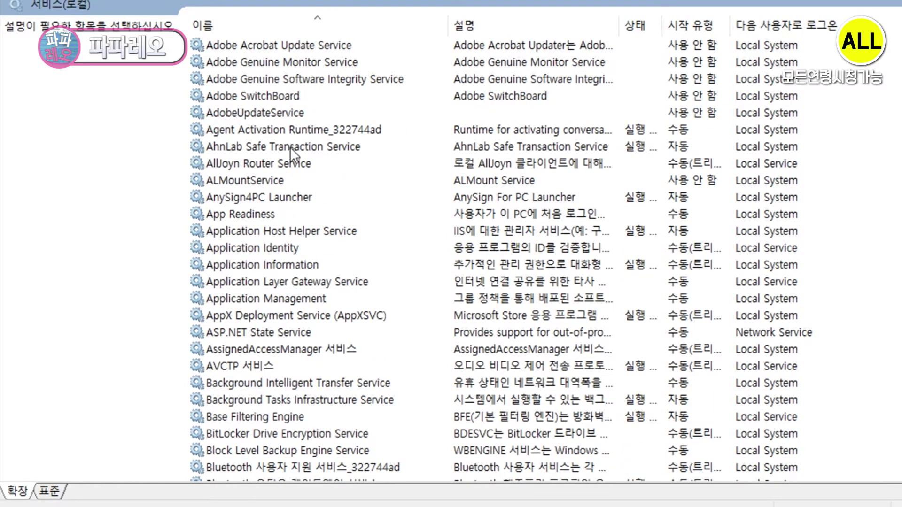
scroll(582, 246, "down", 1)
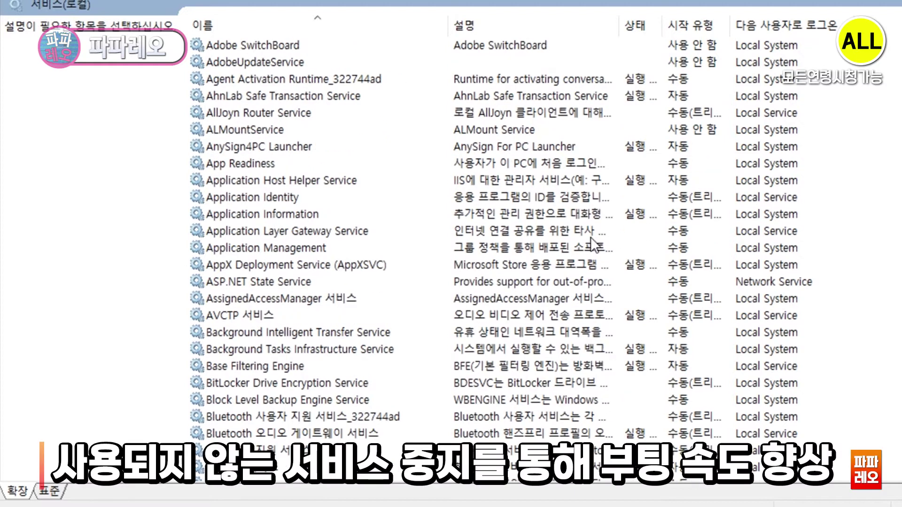
scroll(351, 236, "up", 1)
scroll(408, 230, "down", 2)
scroll(407, 229, "down", 2)
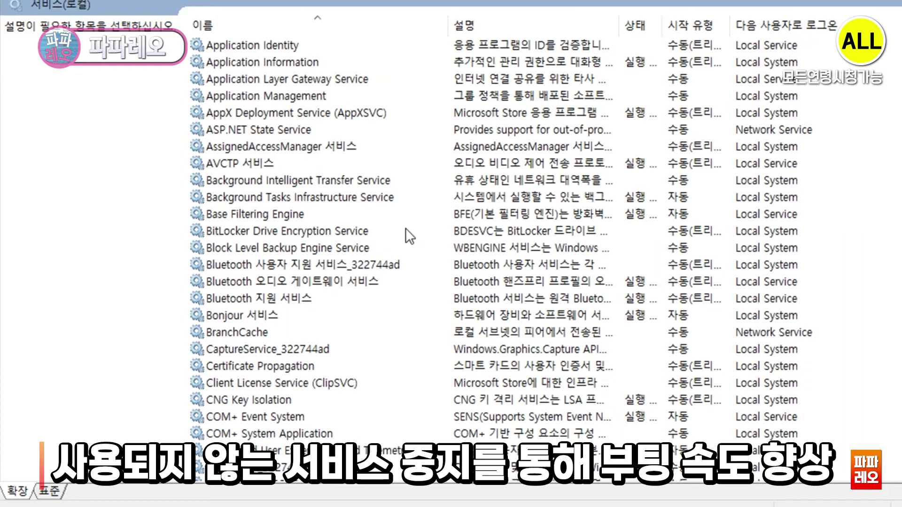
scroll(269, 255, "down", 1)
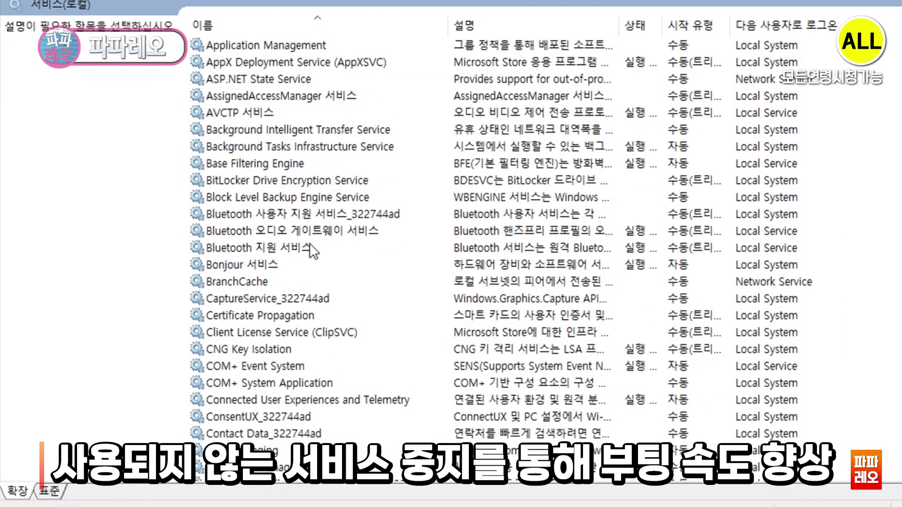
scroll(338, 266, "down", 2)
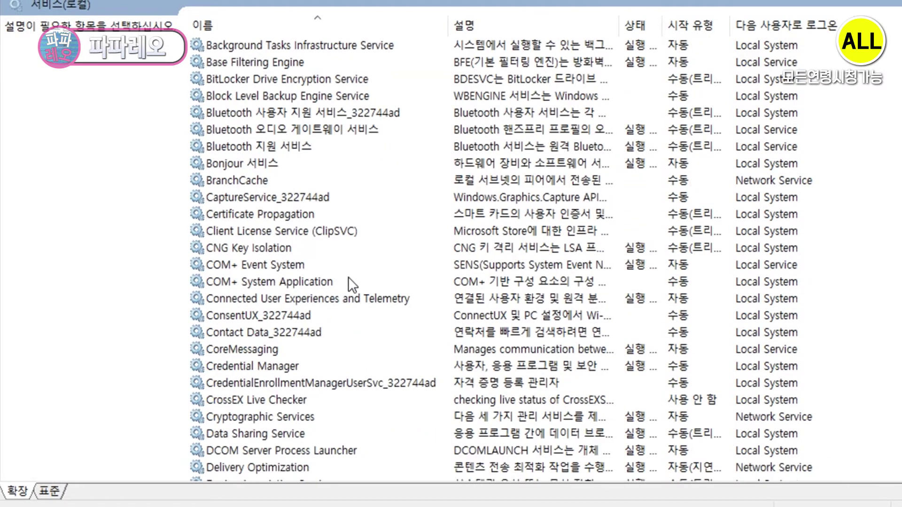
scroll(347, 275, "down", 1)
scroll(345, 274, "down", 3)
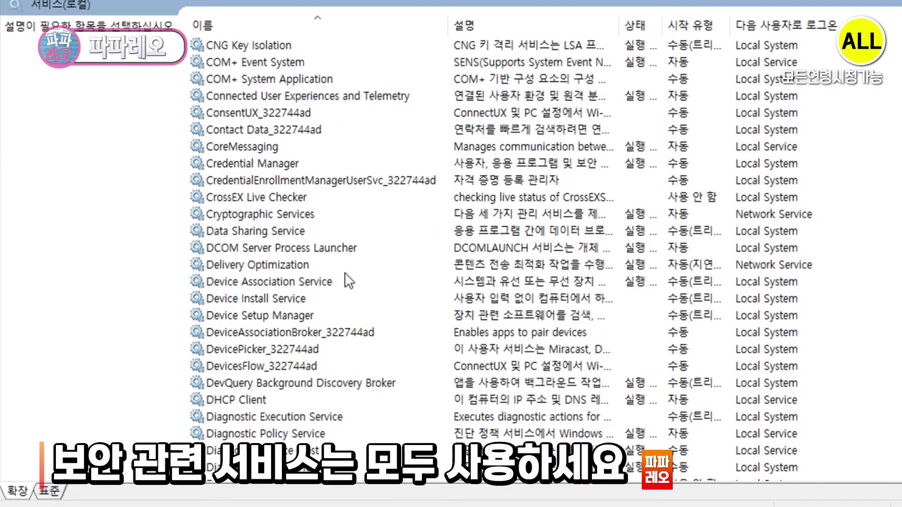
scroll(345, 273, "down", 1)
scroll(345, 281, "down", 1)
scroll(380, 299, "down", 1)
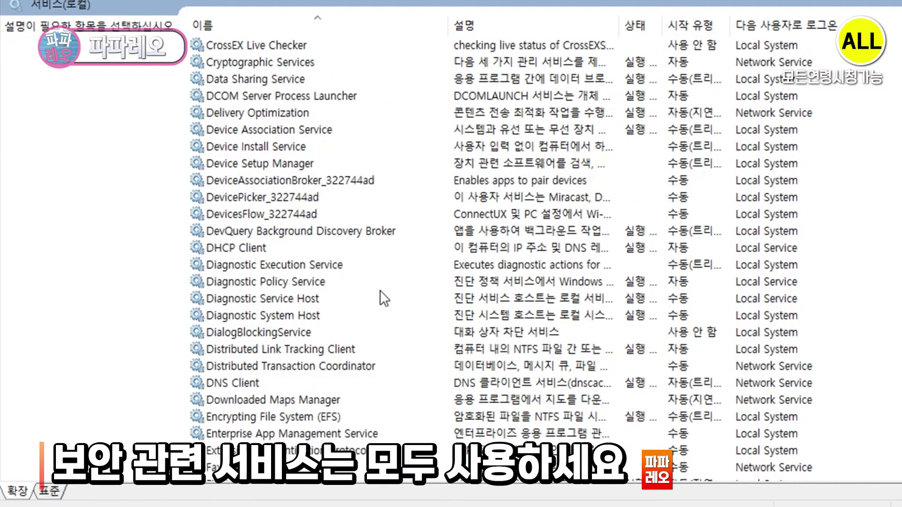
scroll(380, 299, "down", 1)
scroll(380, 291, "down", 2)
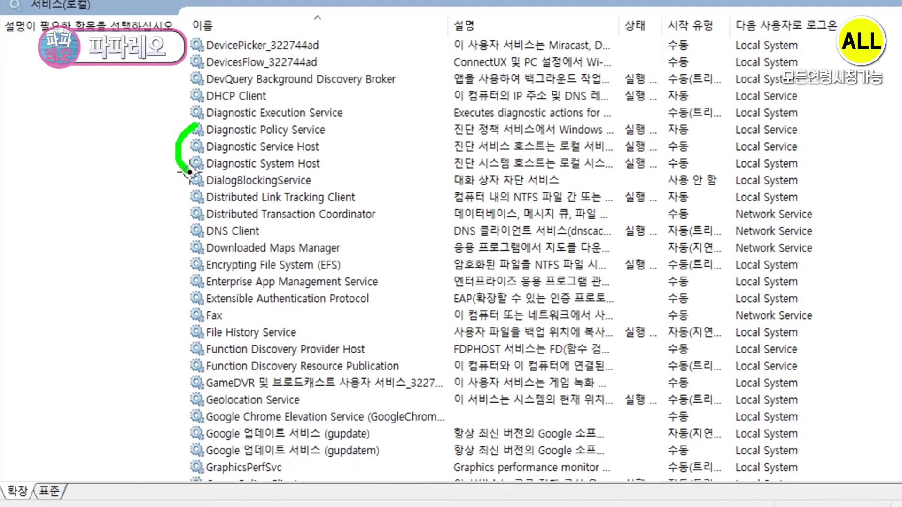
Step: Read the descriptions of Diagnostic Policy Service, Diagnostic Service Host and Diagnostic System Host
left_click(309, 129)
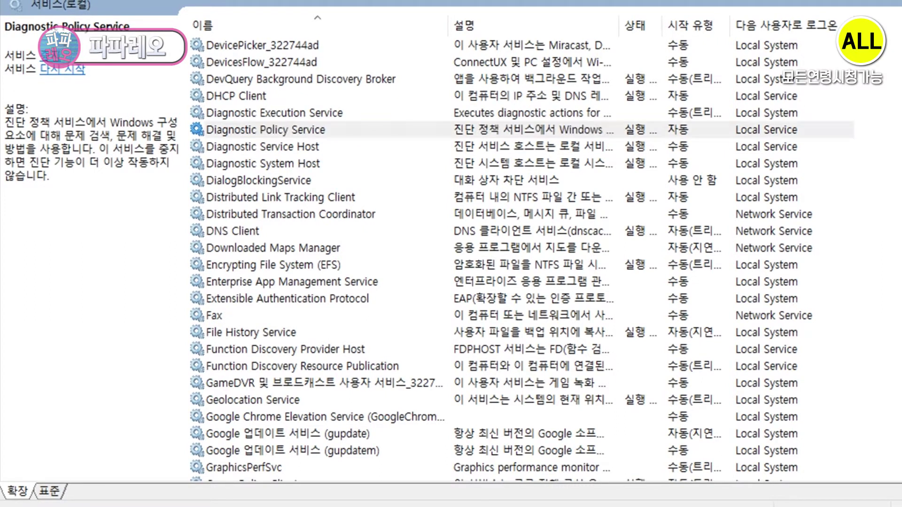
left_click(266, 150)
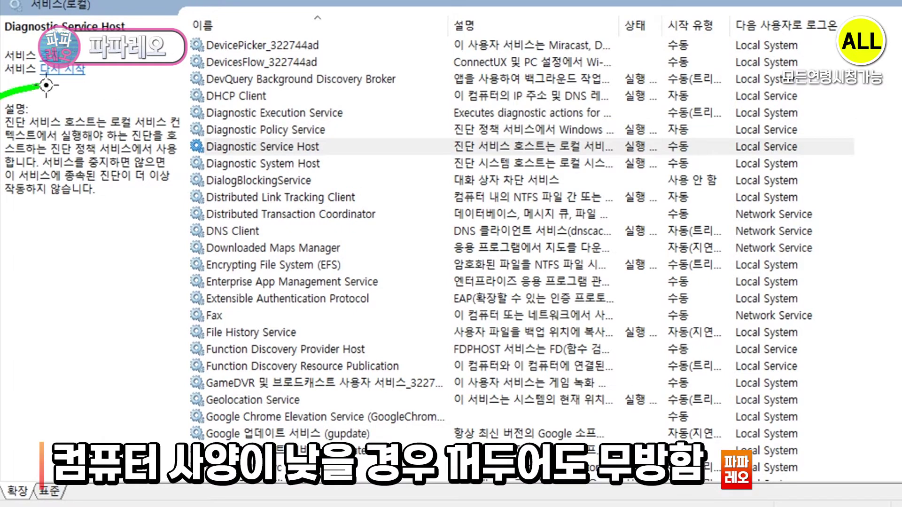
left_click(250, 168)
scroll(424, 252, "down", 3)
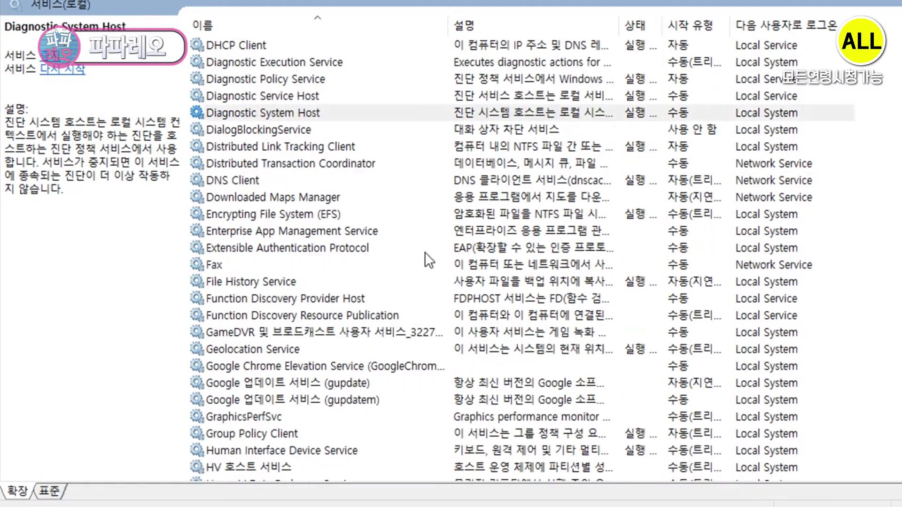
Step: Read the Geolocation Service description and check the 시작 유형 setting in its properties
left_click(478, 185)
scroll(466, 152, "down", 2)
left_click(466, 149)
scroll(492, 311, "down", 1)
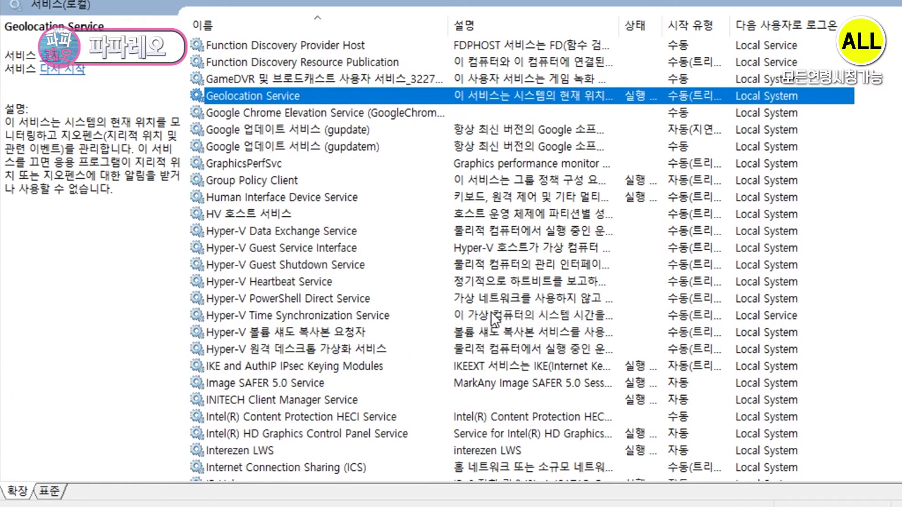
mouse_move(3, 112)
left_mouse_down()
mouse_move(77, 92)
mouse_move(206, 164)
mouse_move(28, 214)
mouse_move(1, 201)
left_mouse_up()
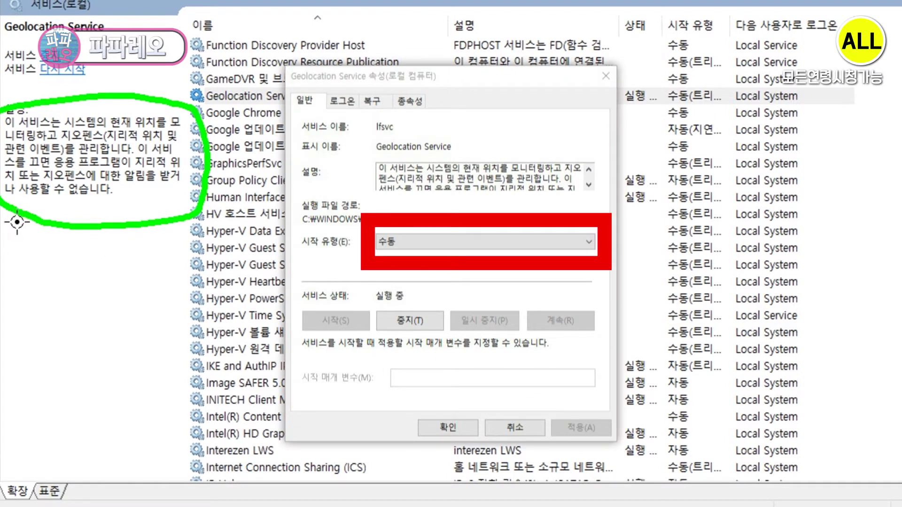
key("Down")
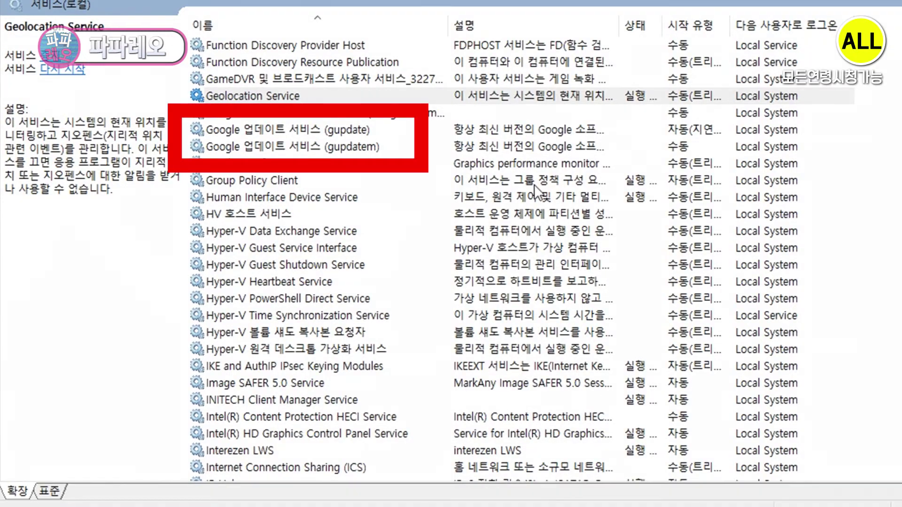
Step: Set the startup type of the Print Spooler service to 사용 안 함, apply it, and stop the service
left_click(534, 185)
scroll(472, 224, "down", 20)
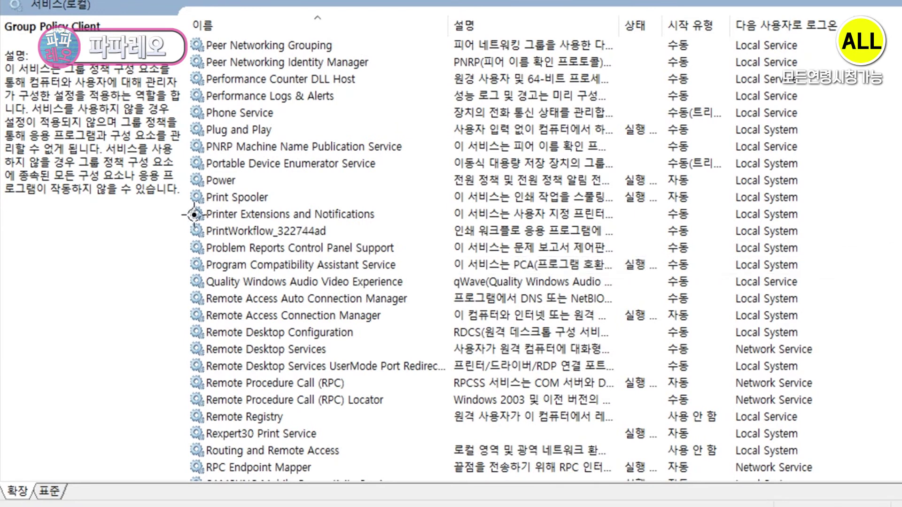
double_click(235, 200)
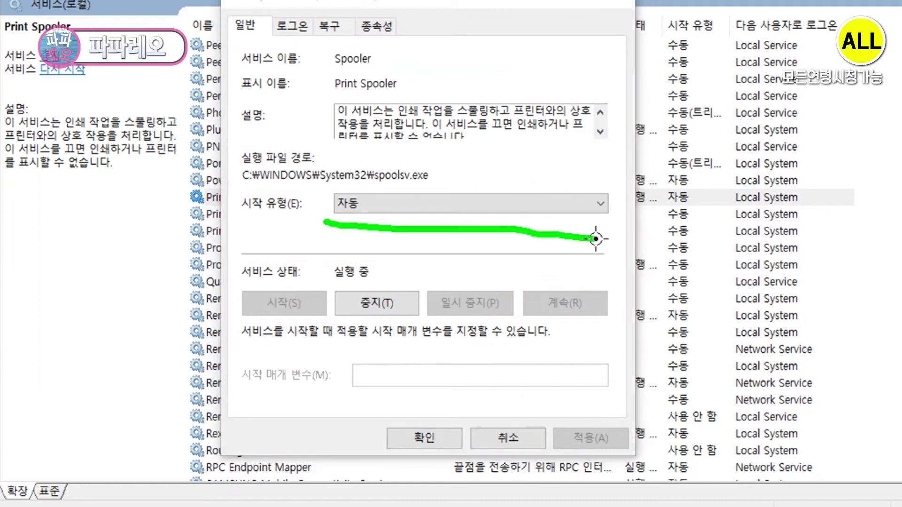
left_click(492, 207)
left_click(414, 259)
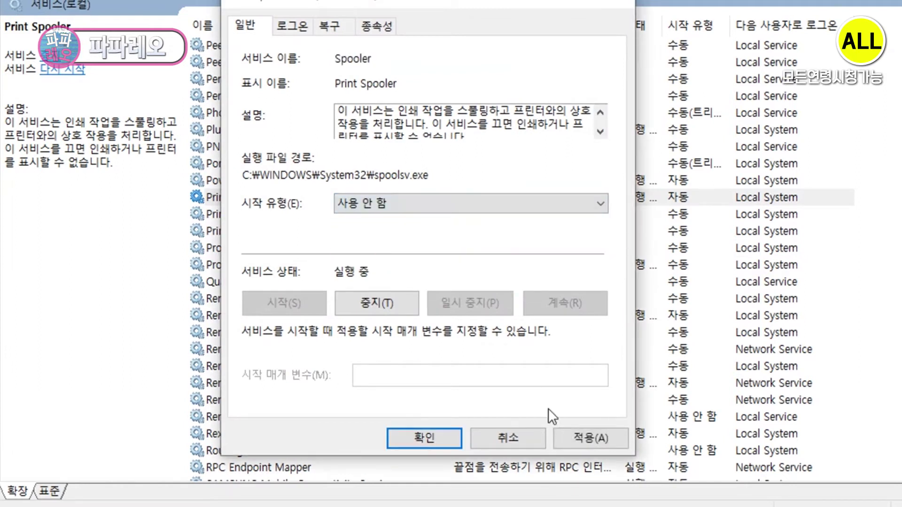
left_click(573, 440)
left_click(376, 304)
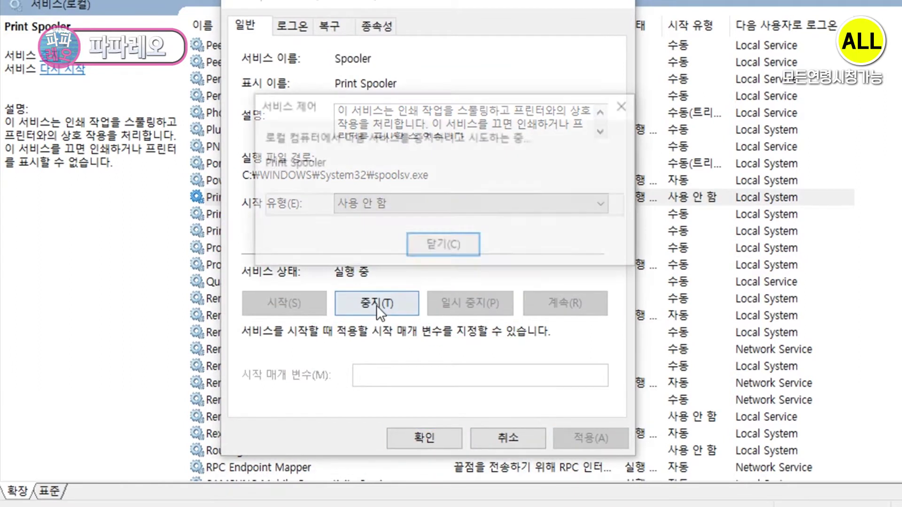
left_click(424, 438)
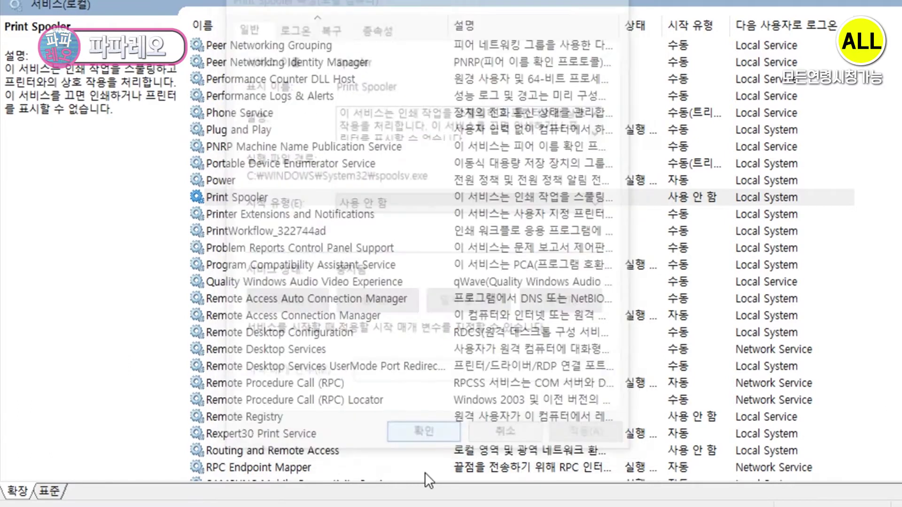
Step: Set the startup type of the Server service to 사용 안 함, apply it, and stop the service
scroll(440, 277, "down", 9)
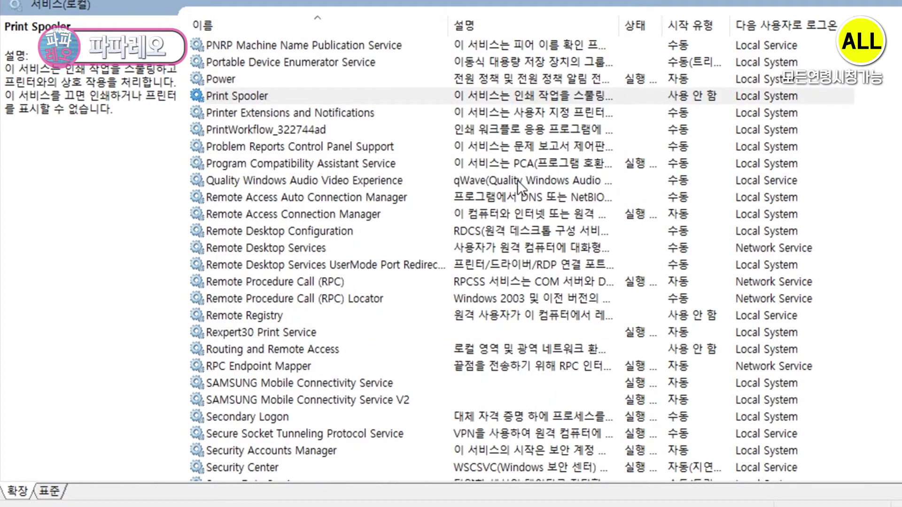
left_click_drag(186, 197, 249, 193)
left_click(227, 181)
mouse_move(1, 100)
left_mouse_down()
mouse_move(188, 112)
mouse_move(16, 248)
mouse_move(3, 135)
left_mouse_up()
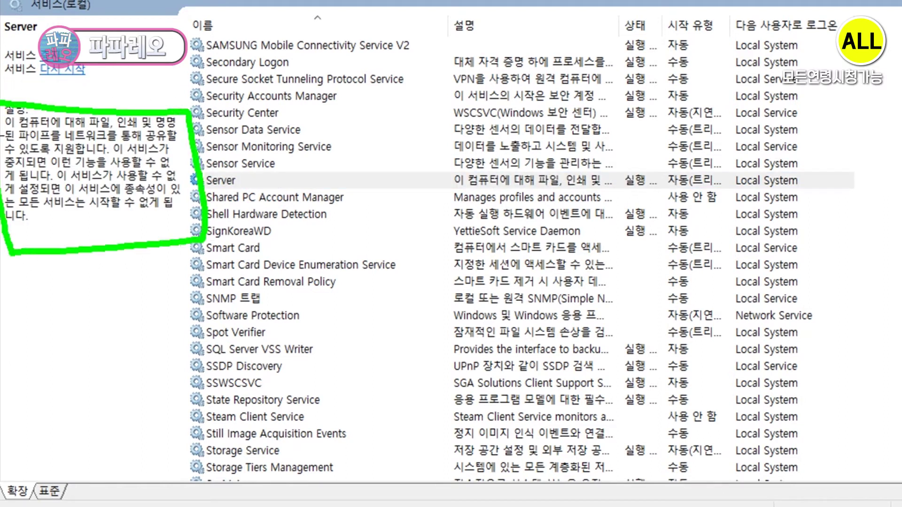
double_click(240, 179)
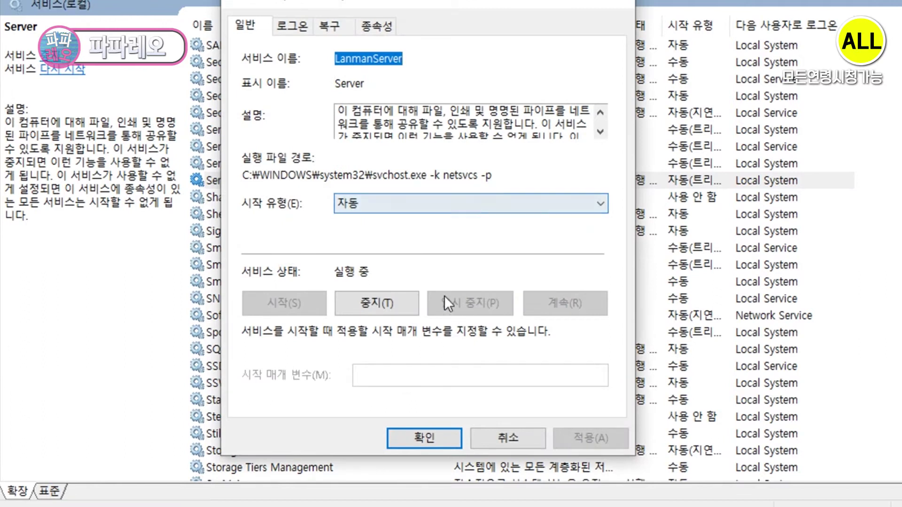
left_click(458, 209)
left_click(459, 261)
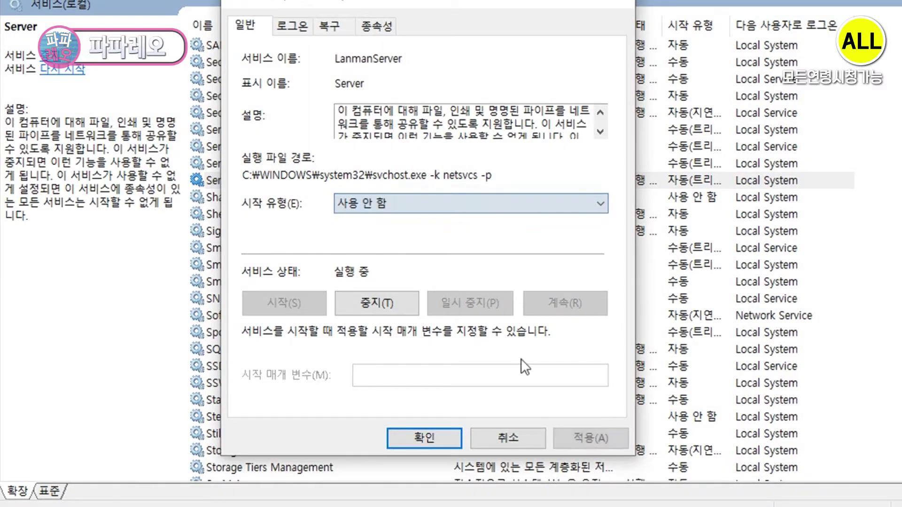
left_click(590, 439)
left_click(381, 303)
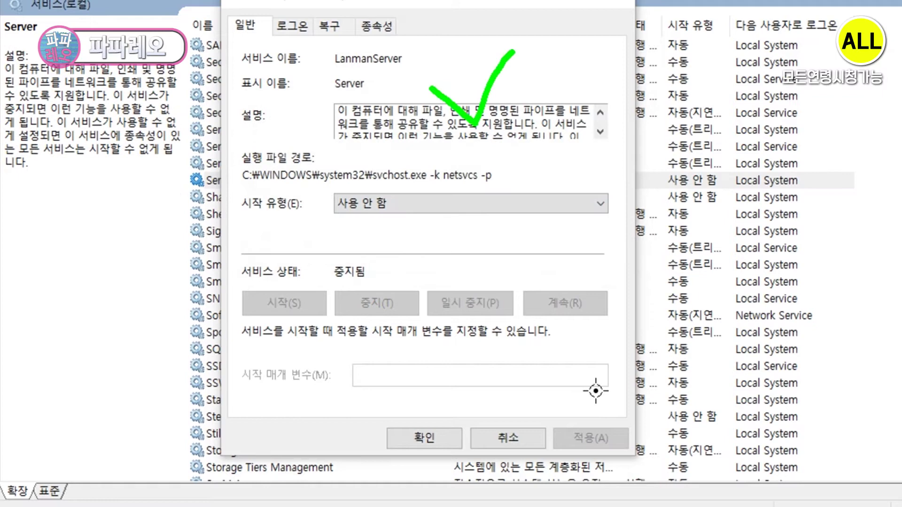
left_click(420, 439)
Step: Open the properties of the Windows Search service and read its description
left_click(396, 444)
scroll(396, 444, "down", 6)
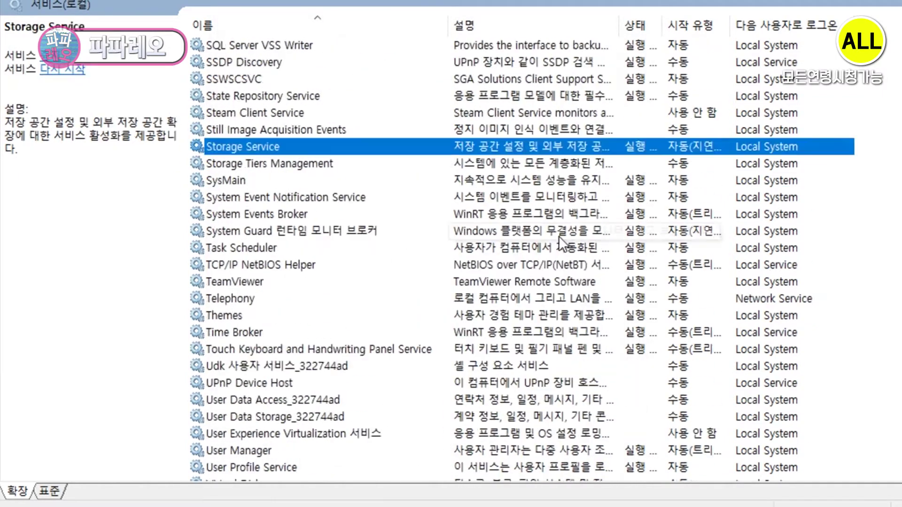
left_click(244, 177)
scroll(269, 280, "down", 15)
scroll(268, 280, "down", 6)
left_click(258, 167)
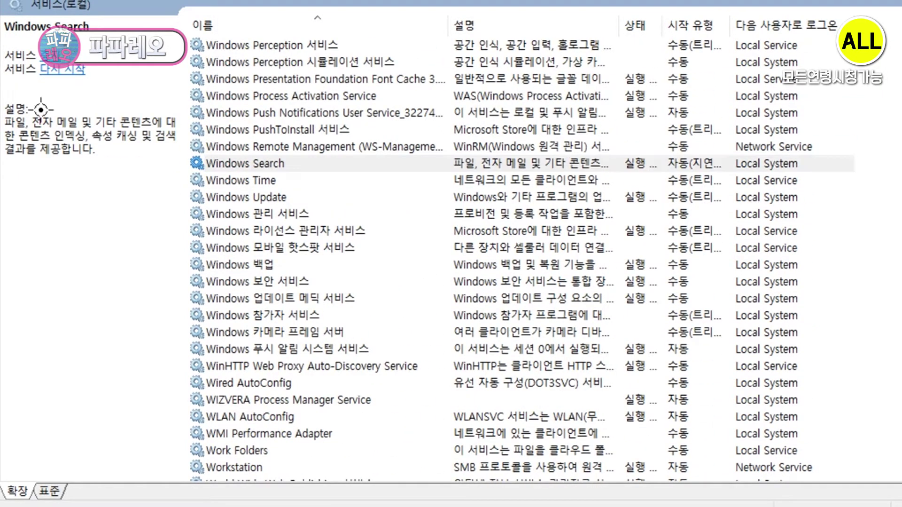
double_click(296, 167)
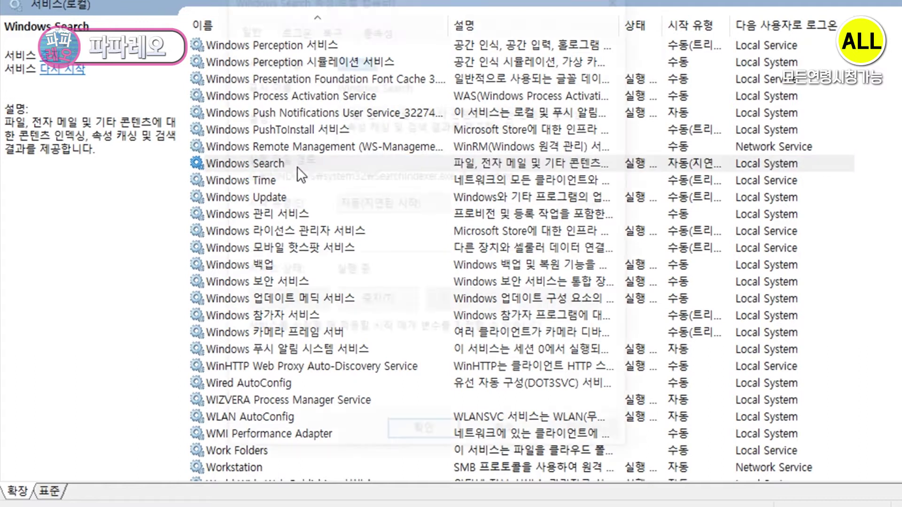
left_click(256, 3)
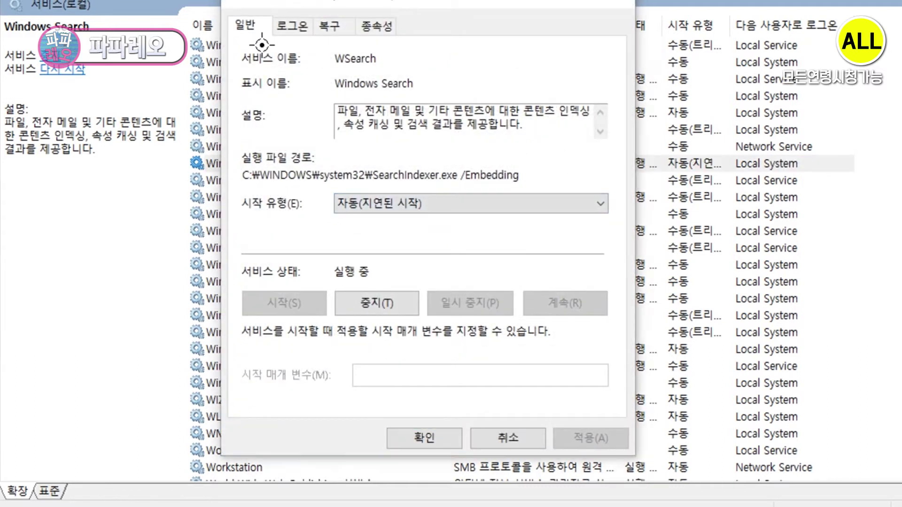
mouse_move(327, 103)
left_mouse_down()
mouse_move(364, 91)
mouse_move(599, 93)
mouse_move(603, 141)
mouse_move(359, 152)
mouse_move(321, 115)
mouse_move(328, 97)
left_mouse_up()
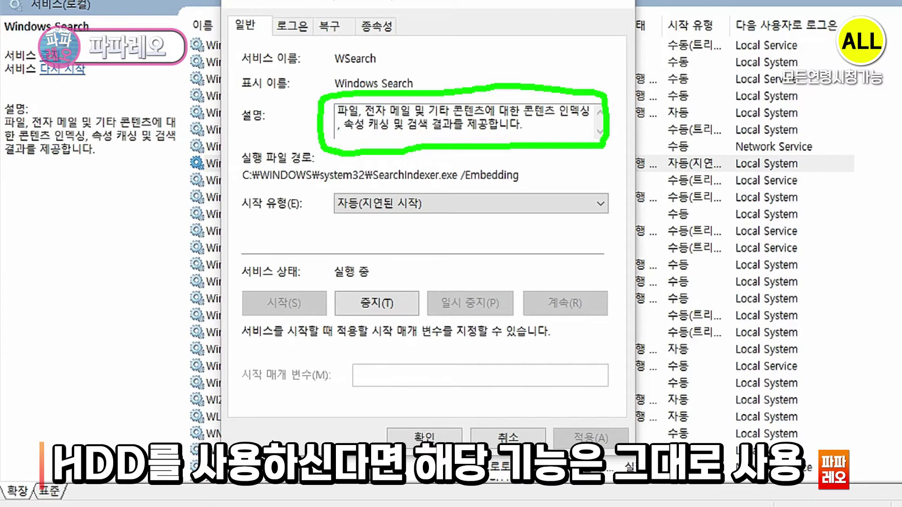
Step: Set the Windows Search startup type to 사용 안 함, apply it, and stop the service
left_click(438, 205)
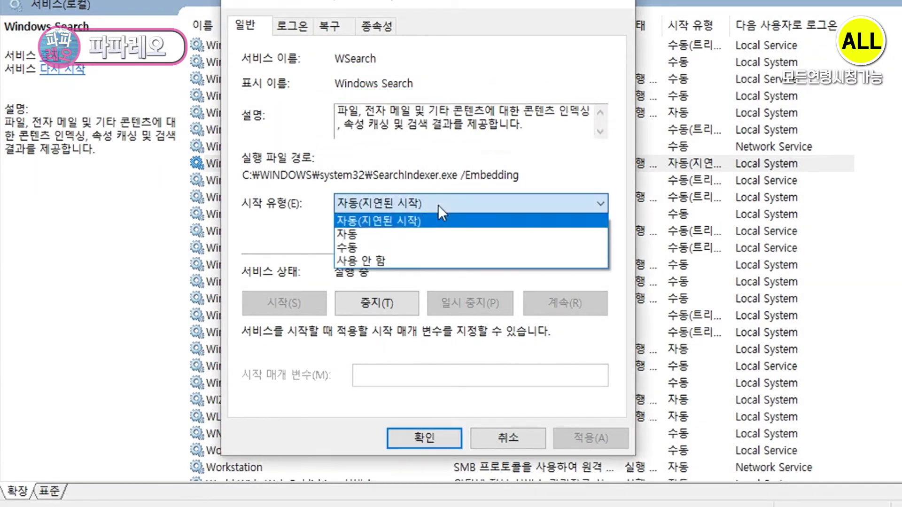
left_click(390, 261)
left_click(585, 438)
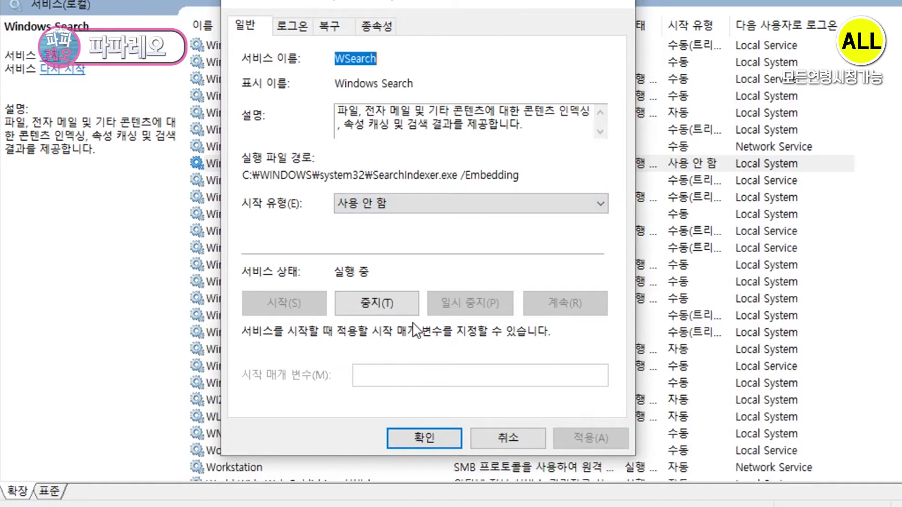
left_click(375, 304)
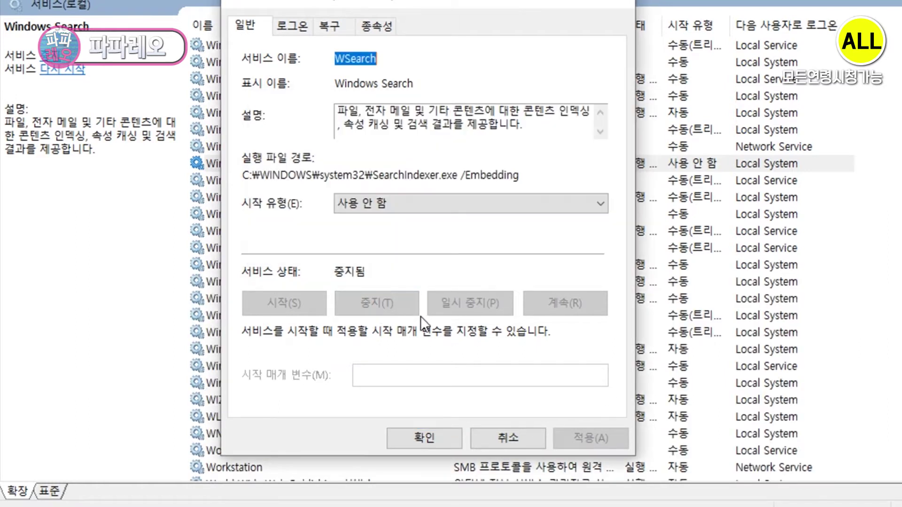
left_click(444, 437)
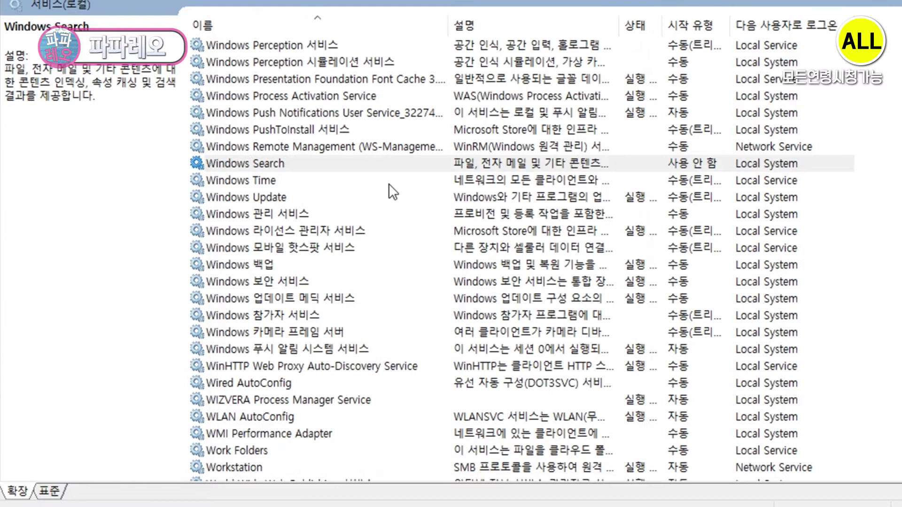
Step: Read the Windows Update service description and check the 시작 유형 setting in its properties
left_click(522, 184)
scroll(500, 160, "down", 1)
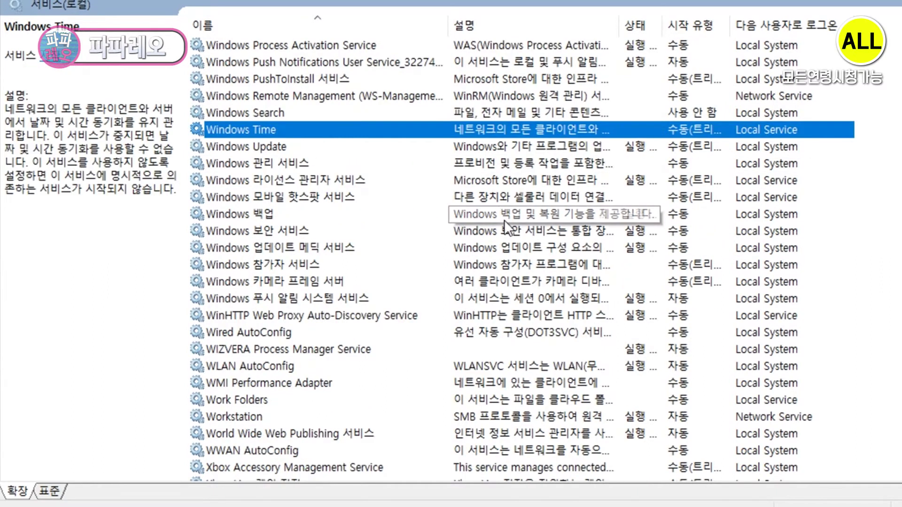
left_click(500, 152)
scroll(501, 152, "up", 1)
left_click_drag(189, 207, 221, 206)
double_click(295, 193)
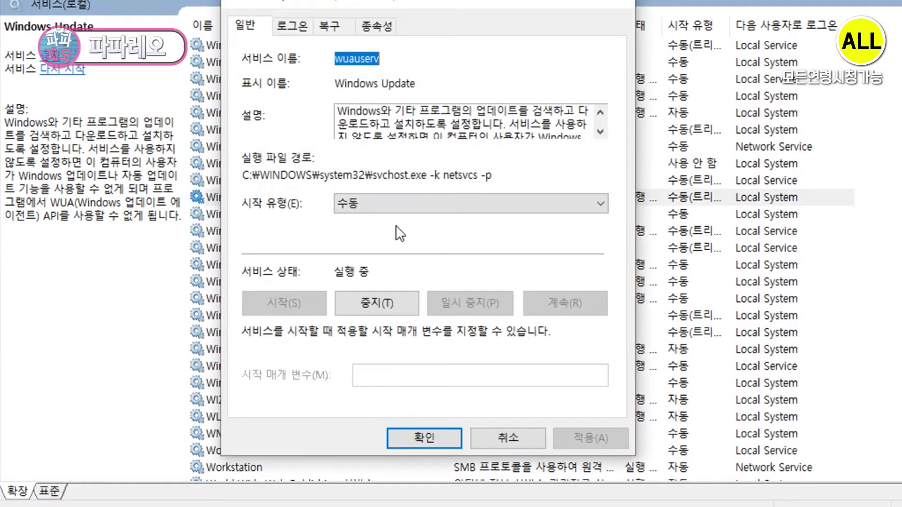
mouse_move(237, 67)
left_mouse_down()
mouse_move(632, 68)
mouse_move(627, 345)
mouse_move(258, 352)
mouse_move(240, 67)
left_mouse_up()
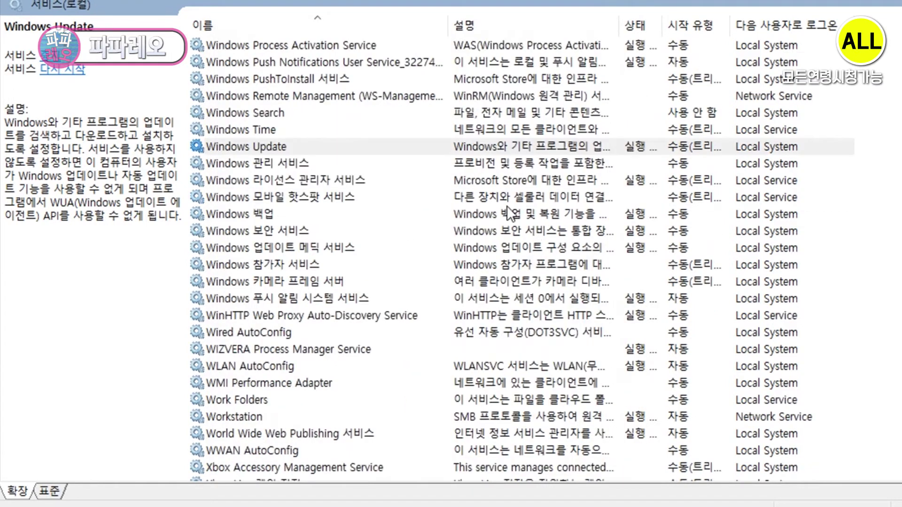
Step: Examine the rest of the services list, including Workstation and the Xbox Live services
scroll(507, 206, "down", 1)
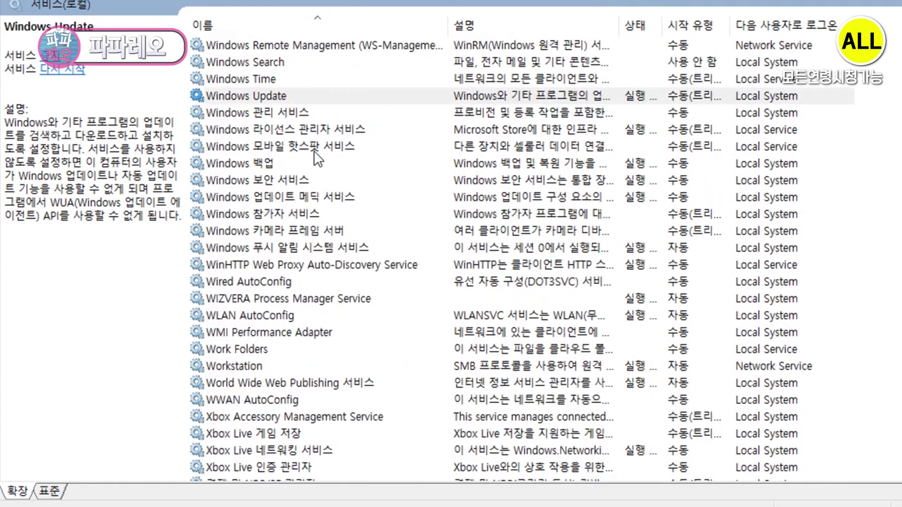
scroll(298, 257, "down", 3)
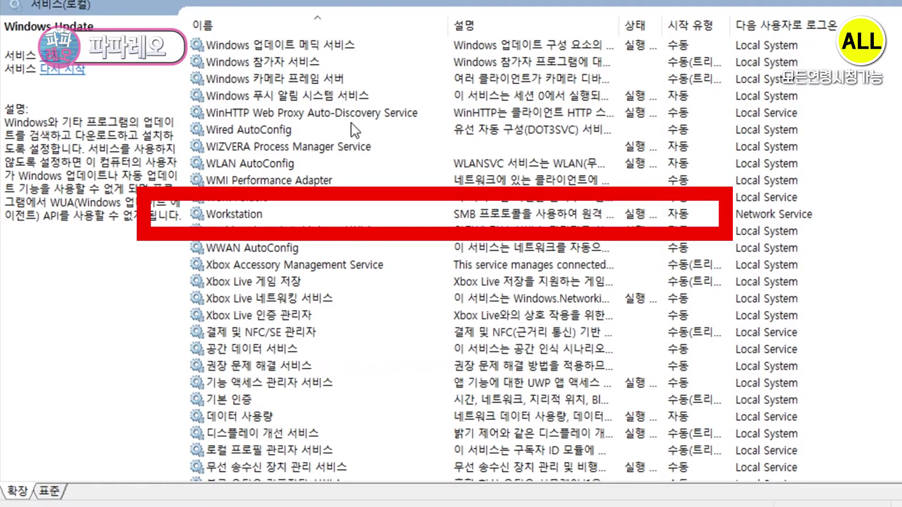
scroll(318, 168, "down", 2)
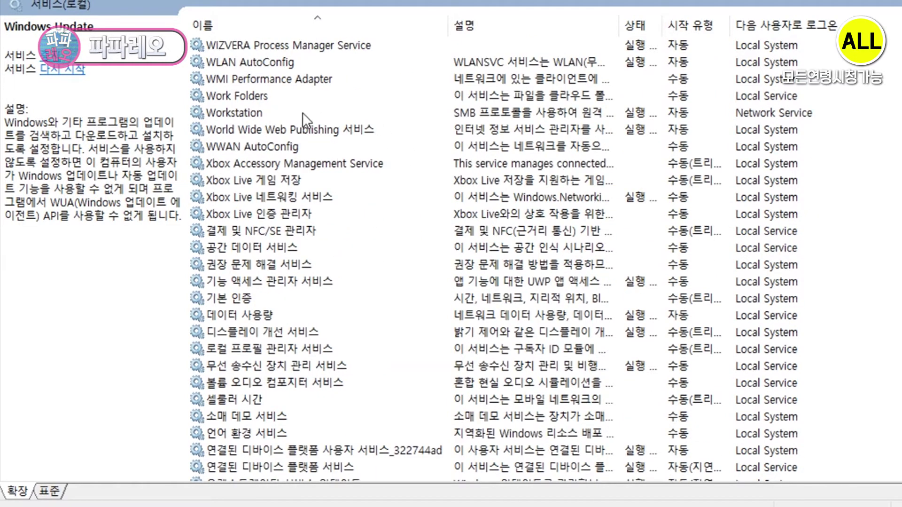
scroll(361, 165, "down", 2)
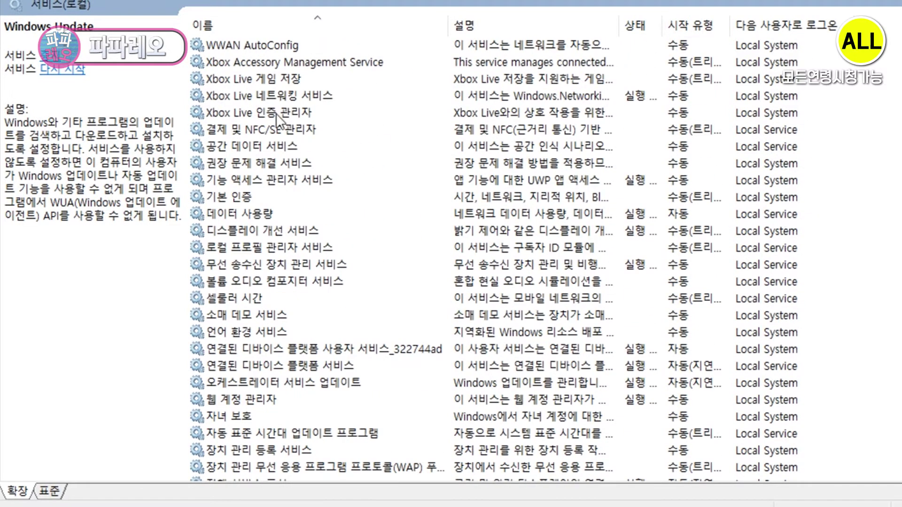
scroll(465, 231, "down", 1)
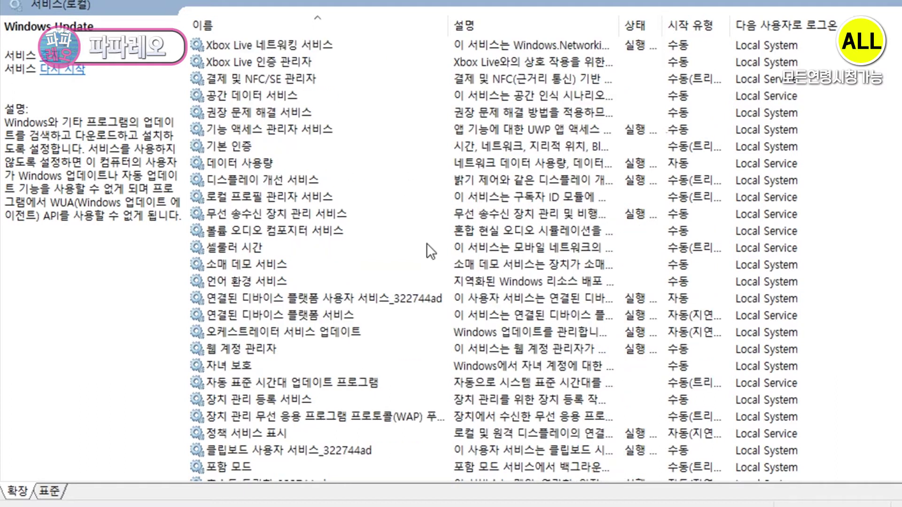
scroll(437, 248, "down", 1)
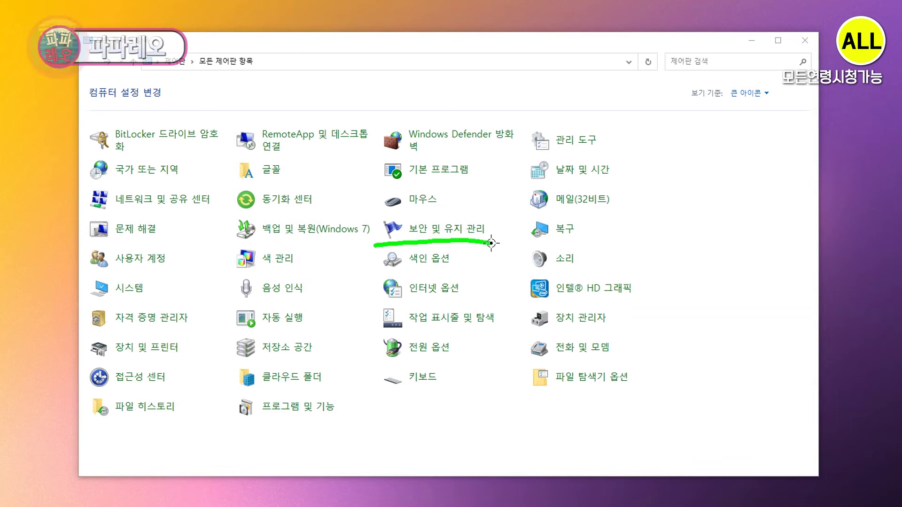
Step: Open the notification message settings of 보안 및 유지 관리 in the Control Panel
left_click(452, 232)
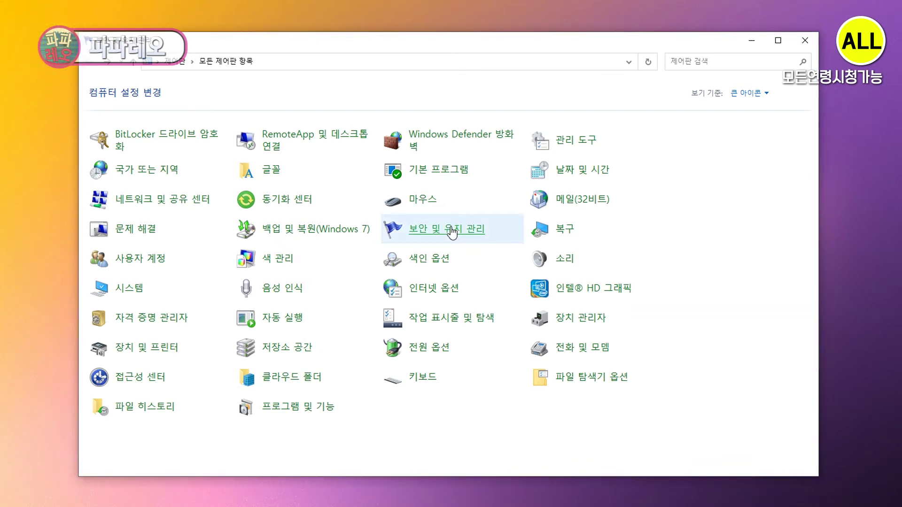
left_click(452, 232)
key("Escape")
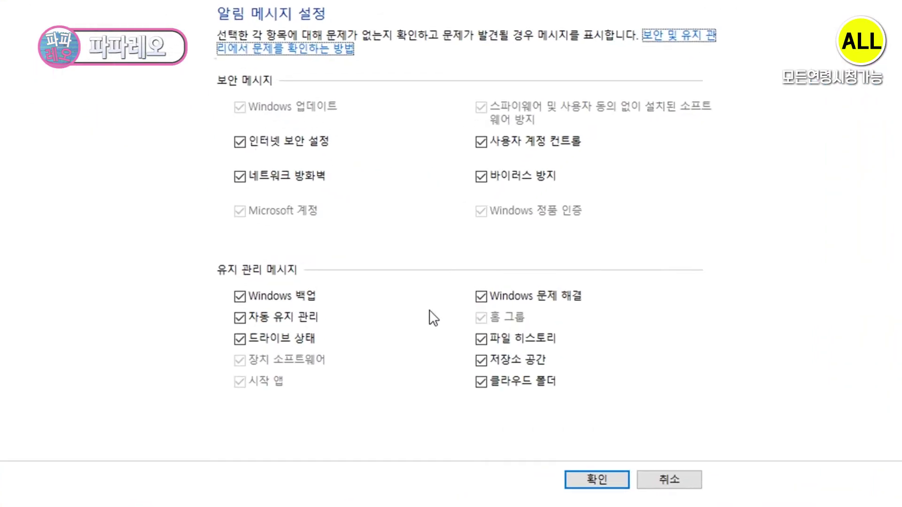
Step: Toggle the 인터넷 보안 설정, 네트워크 방화벽, 사용자 계정 컨트롤 and 바이러스 방지 security messages off and back on
left_click(239, 142)
left_click(239, 177)
left_click(481, 143)
left_click(485, 175)
left_click(485, 176)
left_click(482, 144)
left_click(241, 176)
left_click(241, 143)
Step: Turn off the Windows 백업, 자동 유지 관리, 드라이브 상태, Windows 문제 해결, 파일 히스토리, 저장소 공간 and 클라우드 폴더 maintenance messages and save the settings
key("ctrl+2")
left_click_drag(205, 93, 306, 92)
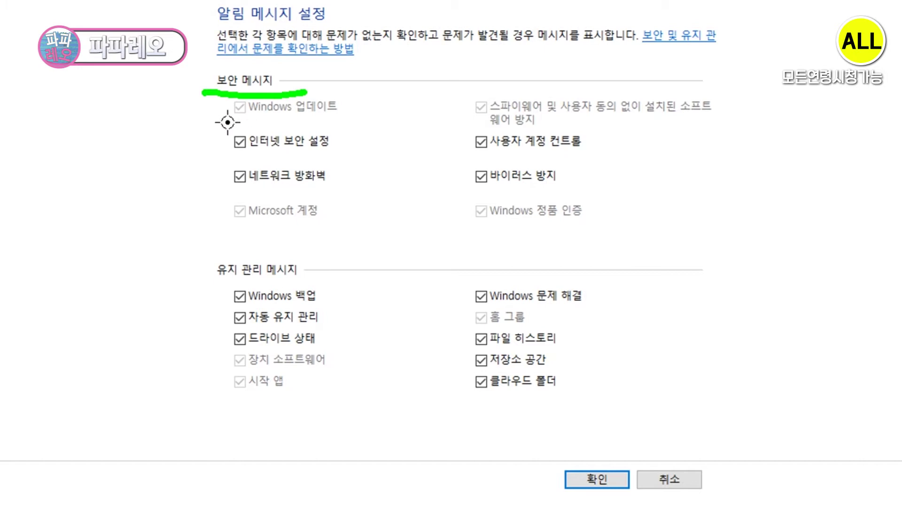
left_click_drag(225, 121, 230, 193)
left_click_drag(454, 136, 455, 195)
key("e")
mouse_move(197, 245)
left_mouse_down()
mouse_move(676, 258)
mouse_move(641, 435)
mouse_move(207, 273)
left_mouse_up()
key("Escape")
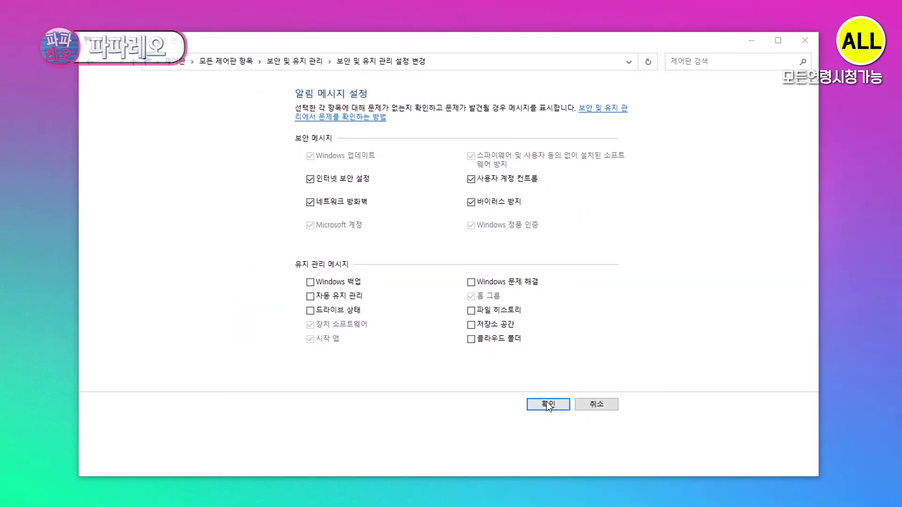
left_click(596, 479)
Step: Lower the User Account Control notification level to 알리지 않음 and confirm the change
left_click_drag(83, 127, 195, 127)
key("Escape")
left_click(167, 128)
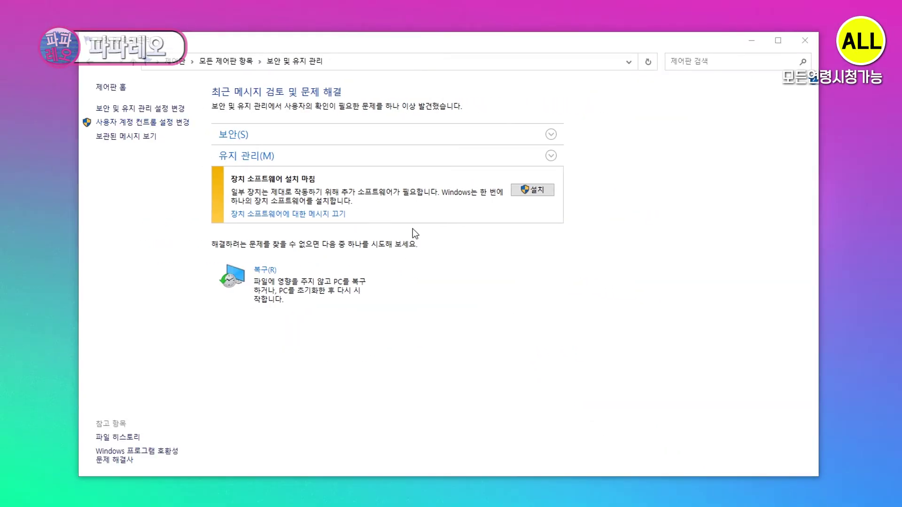
mouse_move(315, 297)
left_mouse_down()
mouse_move(310, 195)
mouse_move(339, 242)
mouse_move(539, 231)
left_mouse_up()
key("ctrl+2")
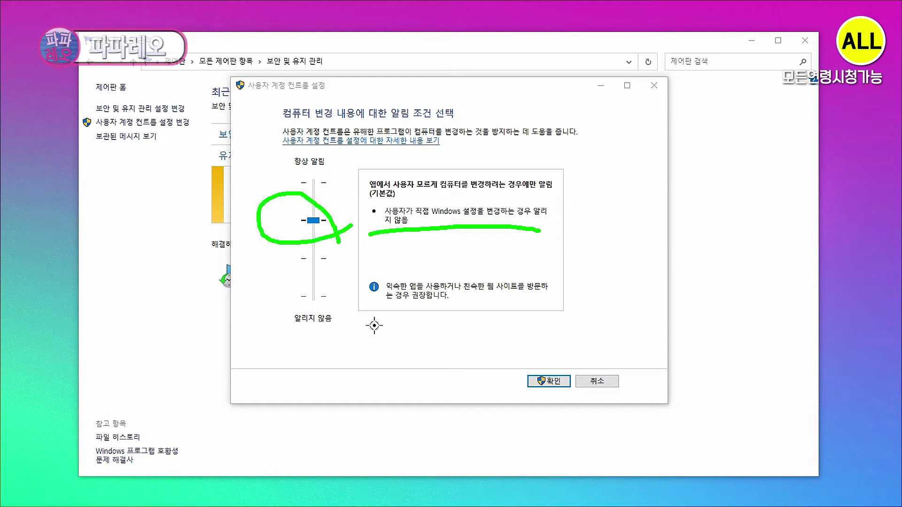
key("Escape")
left_click_drag(315, 221, 331, 334)
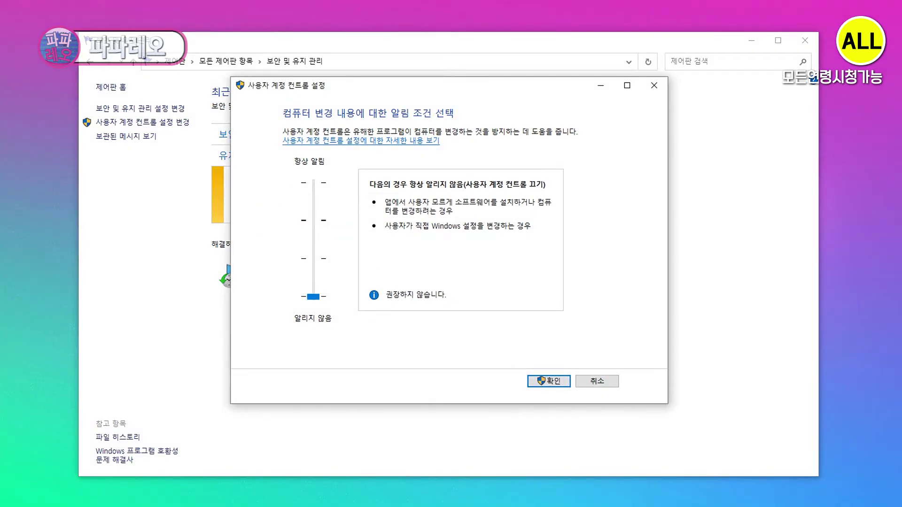
left_click(549, 381)
Step: Open the performance options from 고급 시스템 설정 on the Control Panel's 시스템 page
key("alt+Left")
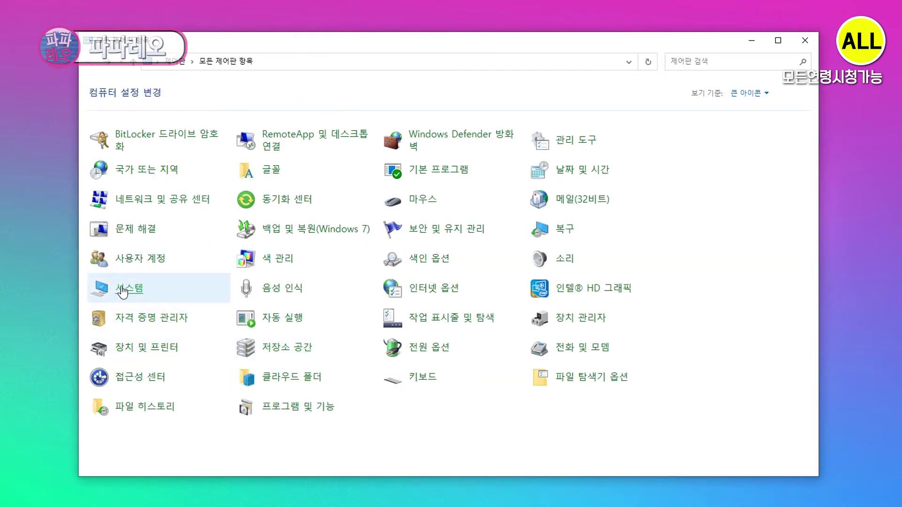
left_click(123, 290)
key("ctrl+shift+3")
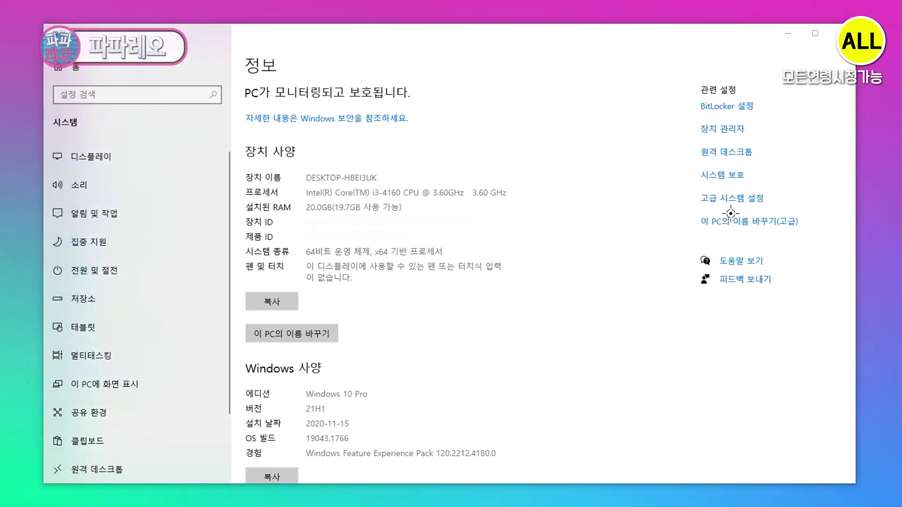
left_click_drag(687, 211, 787, 207)
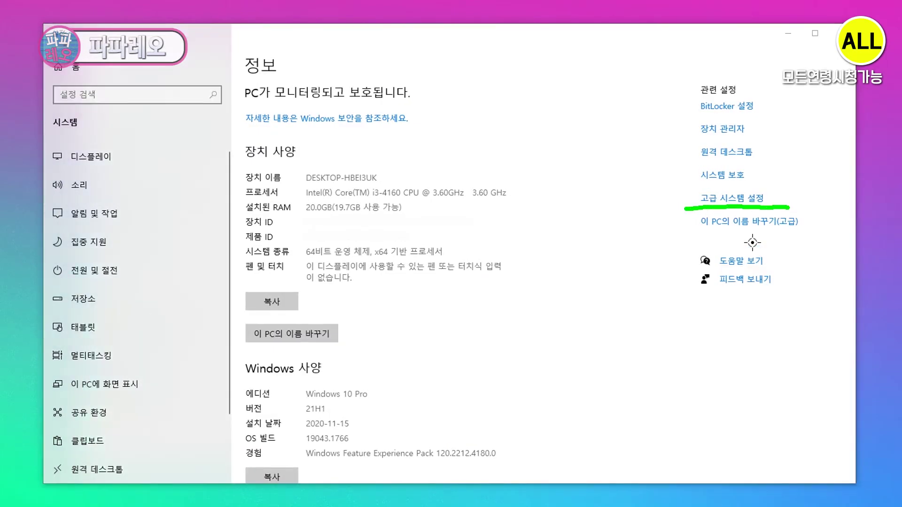
left_click(741, 198)
left_click_drag(154, 93, 202, 91)
left_click(483, 151)
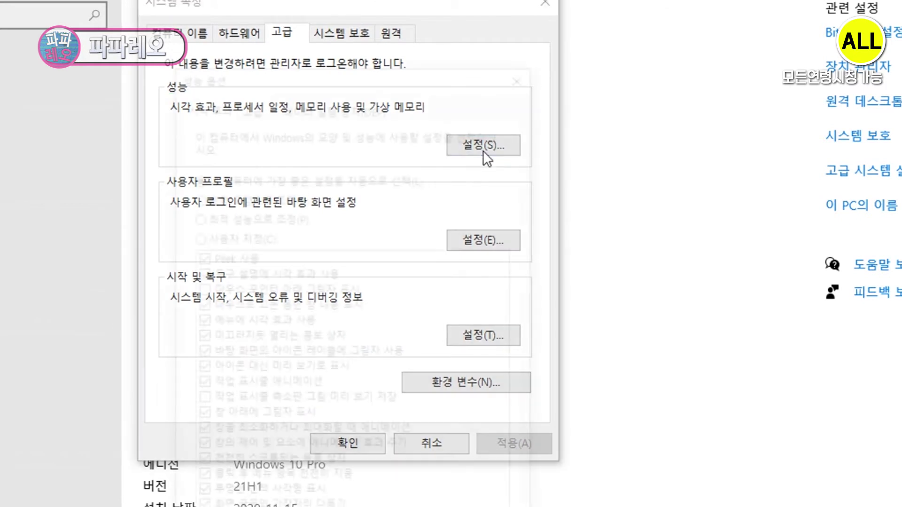
left_click_drag(383, 77, 386, 0)
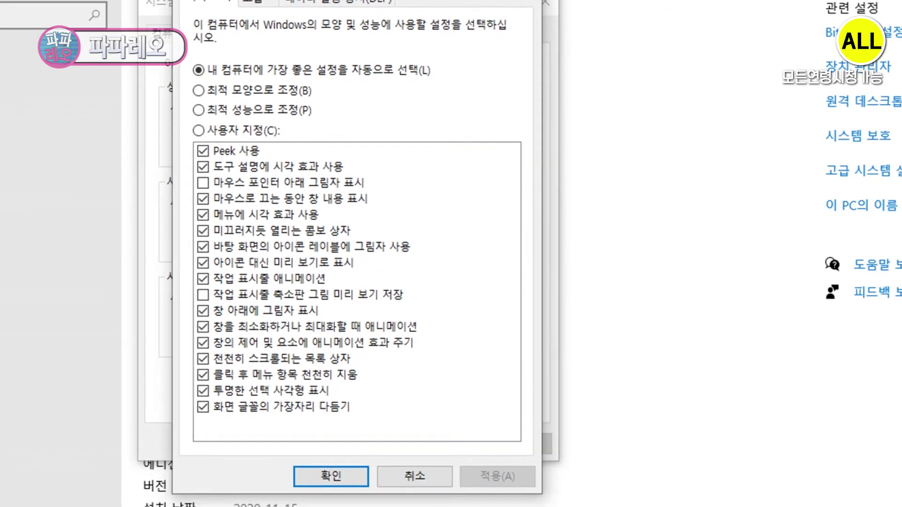
Step: Set the visual effects to 최적 성능으로 조정 in the performance options
key("ctrl+2")
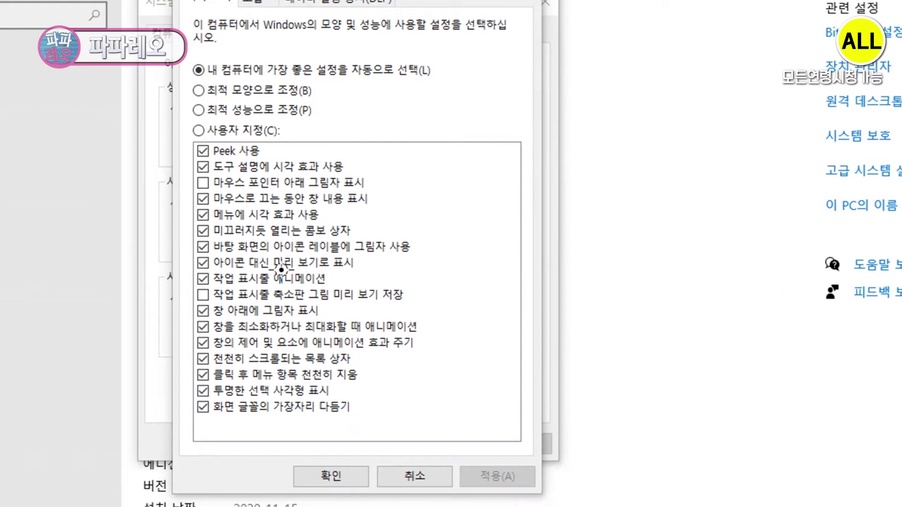
mouse_move(195, 147)
left_mouse_down()
mouse_move(181, 371)
mouse_move(184, 416)
mouse_move(199, 427)
left_mouse_up()
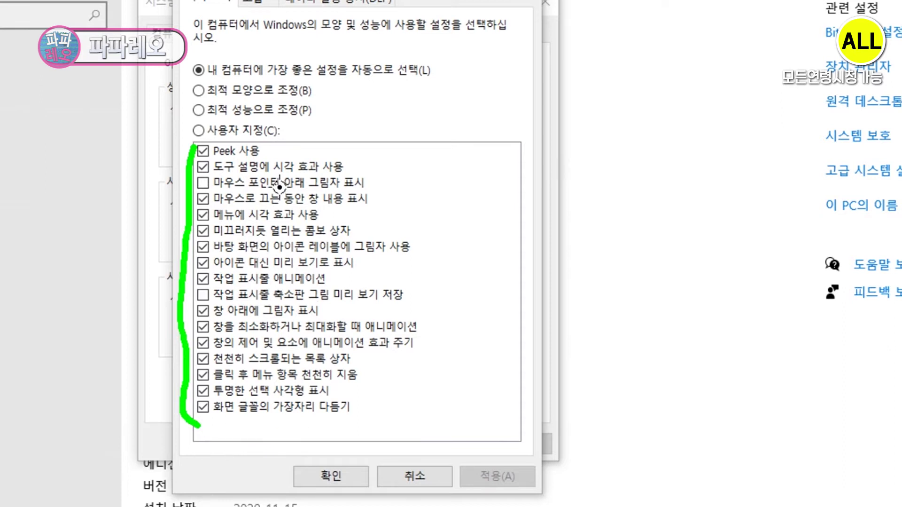
key("Escape")
left_click(199, 110)
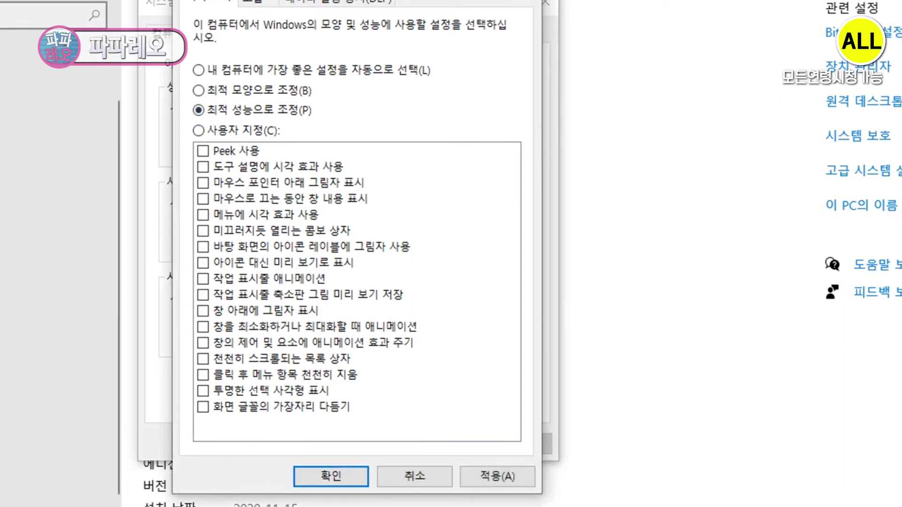
mouse_move(181, 137)
left_mouse_down()
mouse_move(354, 149)
mouse_move(472, 375)
mouse_move(247, 435)
mouse_move(181, 263)
mouse_move(183, 113)
left_mouse_up()
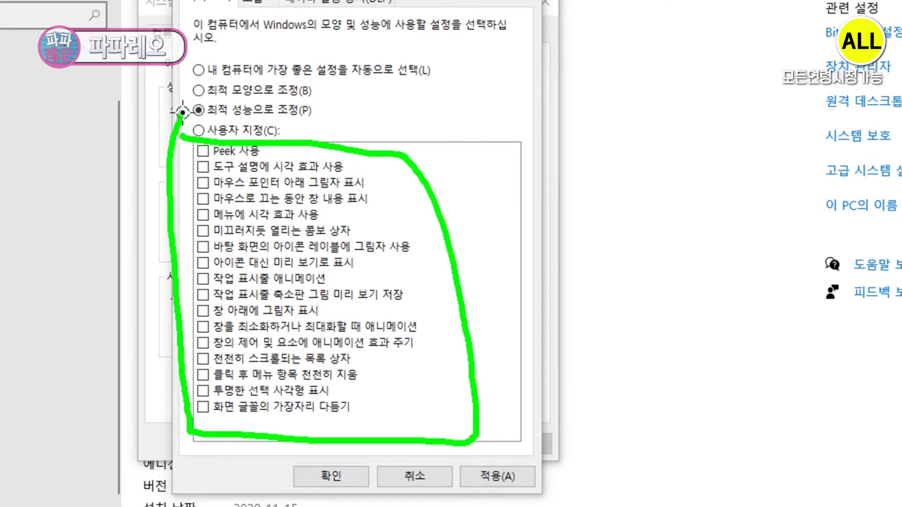
key("Escape")
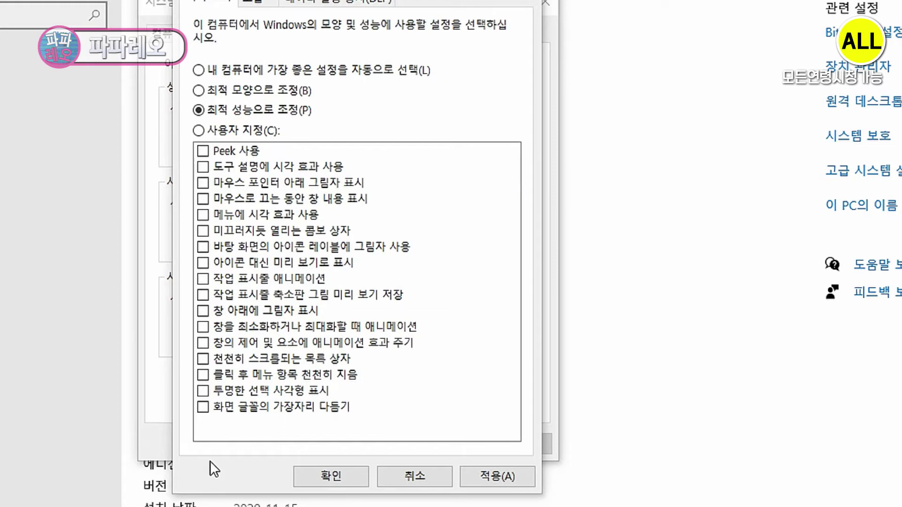
Step: Re-enable the visual effects 바탕 화면의 아이콘 레이블에 그림자 사용, 화면 글꼴의 가장자리 다듬기 and Peek 사용
left_click(210, 247)
left_click(204, 408)
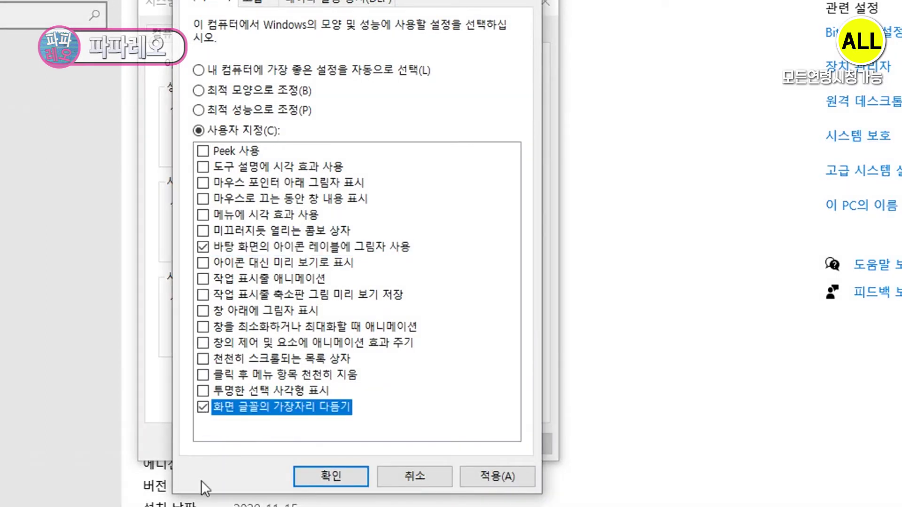
left_click(203, 153)
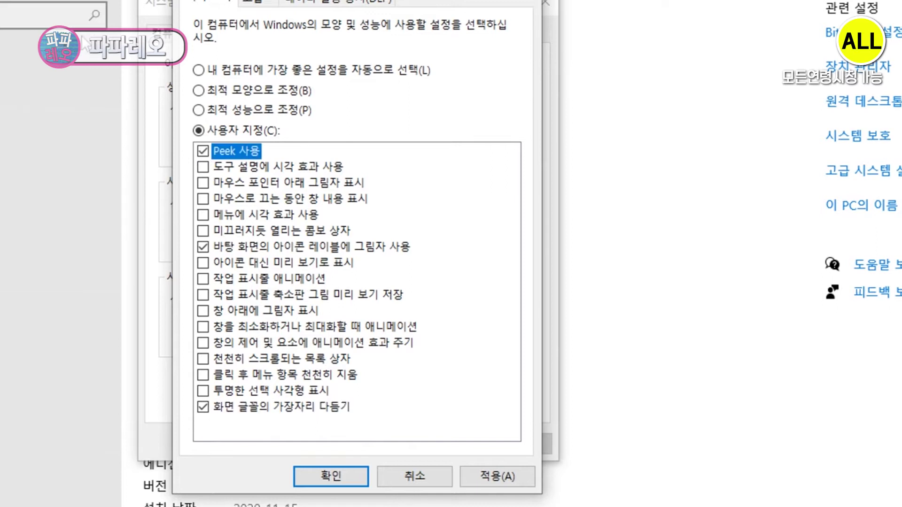
left_click_drag(194, 149, 198, 420)
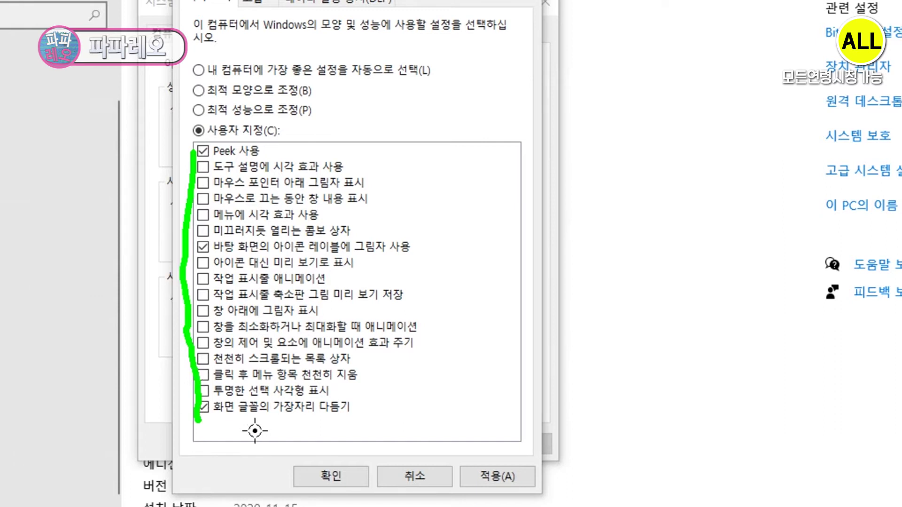
key("Escape")
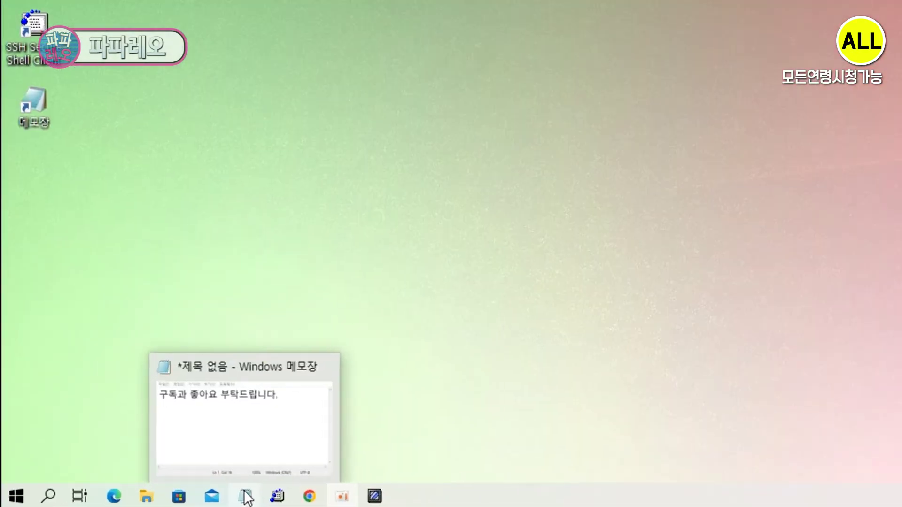
Step: Preview the running Notepad and SSH Secure Shell windows from the taskbar, and briefly bring up the Notepad window
mouse_move(277, 499)
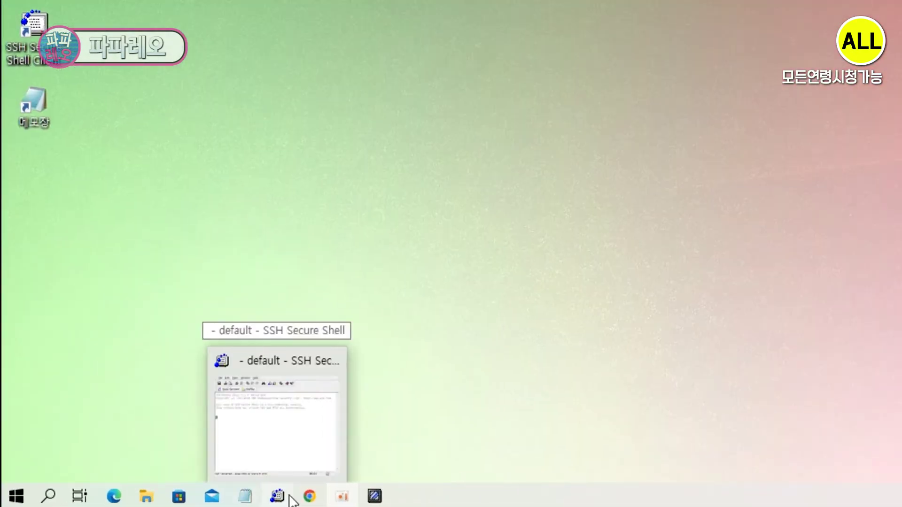
left_click(244, 497)
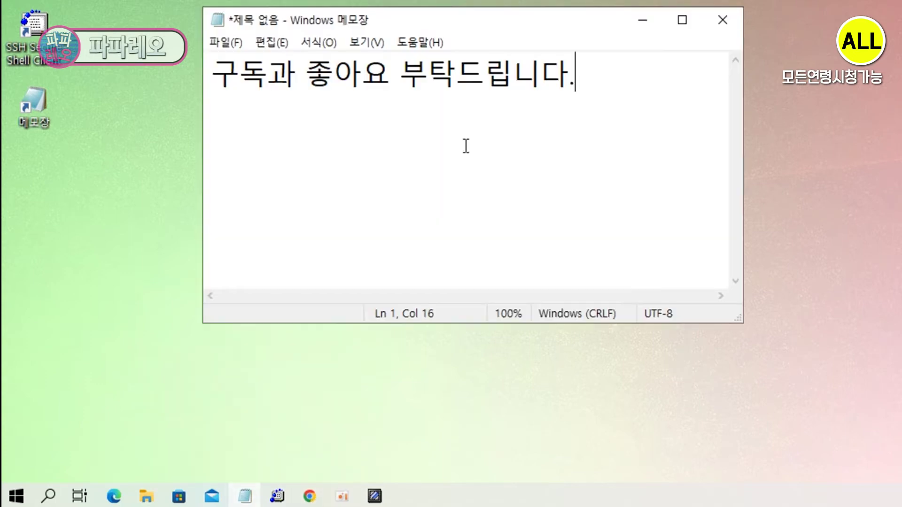
left_click(640, 20)
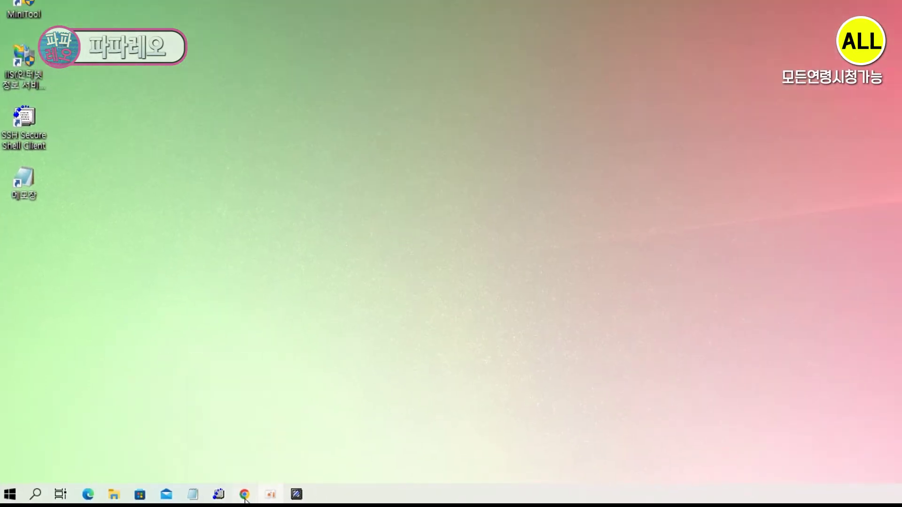
left_click(245, 494)
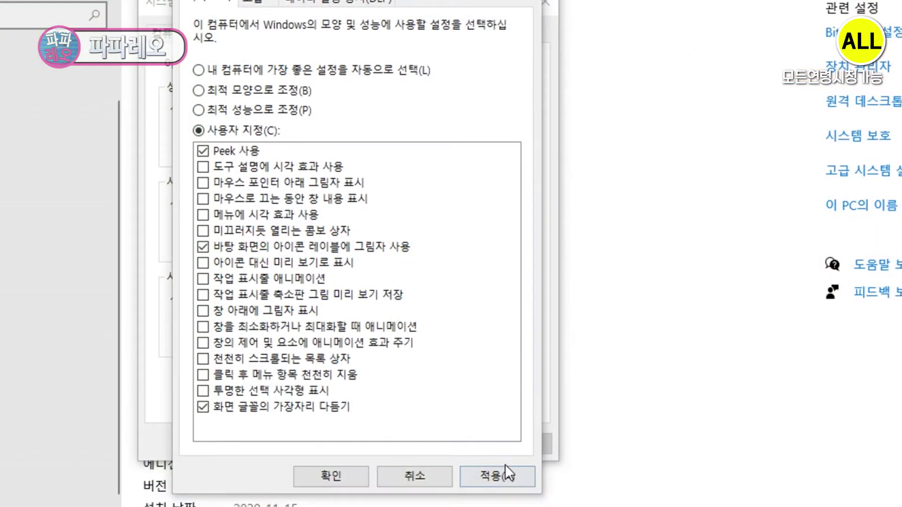
Step: Apply the customized visual effects and check the open programs on the taskbar
left_click(503, 470)
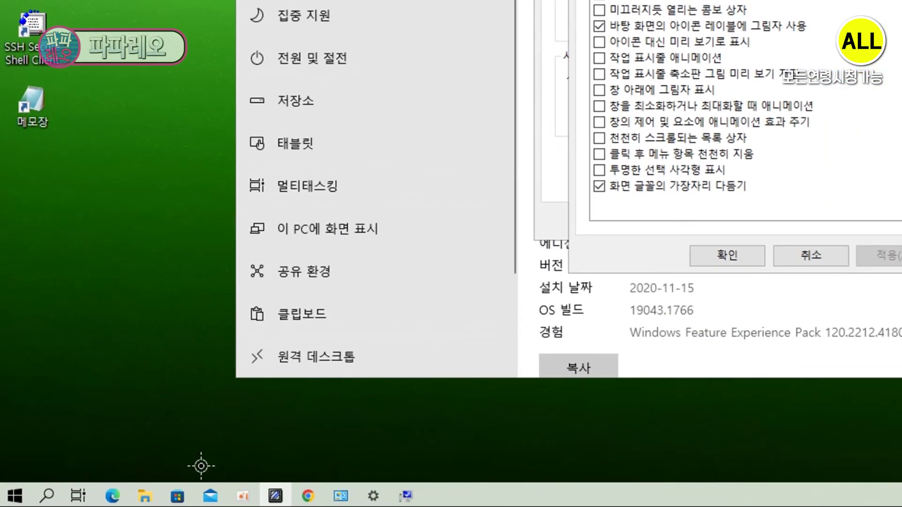
mouse_move(59, 477)
left_mouse_down()
mouse_move(433, 477)
mouse_move(446, 505)
left_mouse_up()
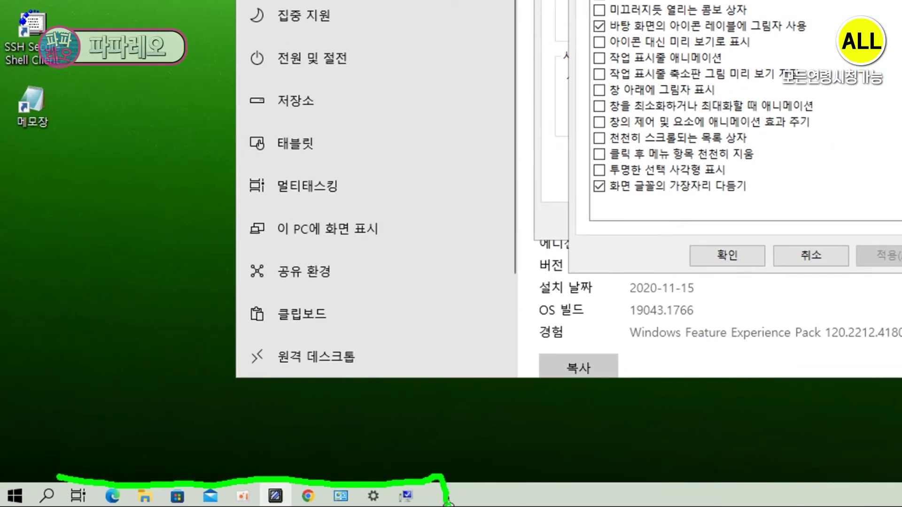
mouse_move(166, 502)
left_mouse_down()
mouse_move(65, 503)
mouse_move(51, 478)
left_mouse_up()
key("Escape")
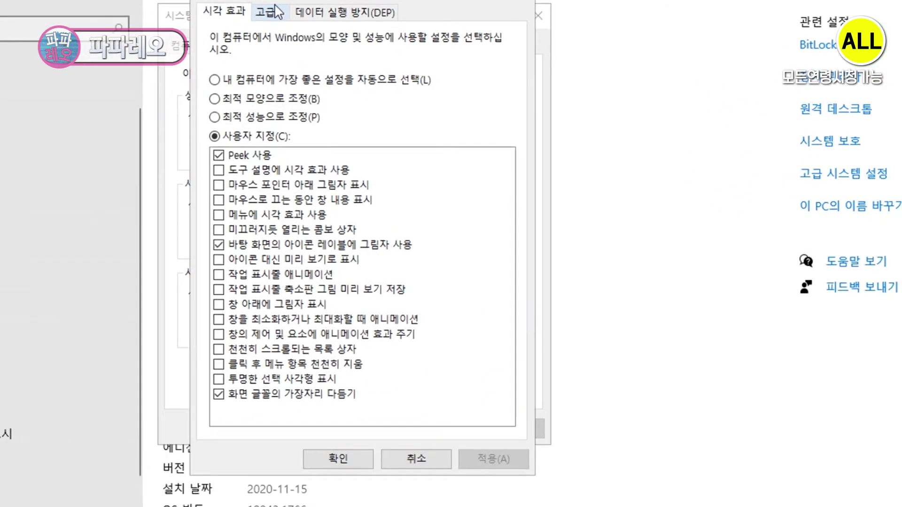
Step: Open the virtual memory settings and turn off automatic paging file size management for all drives
left_click(318, 81)
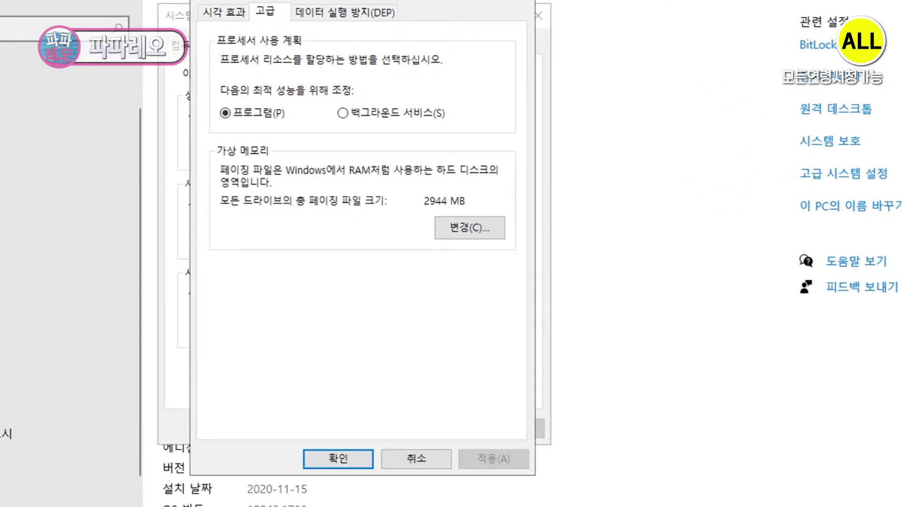
mouse_move(215, 217)
left_mouse_down()
mouse_move(423, 224)
mouse_move(493, 216)
left_mouse_up()
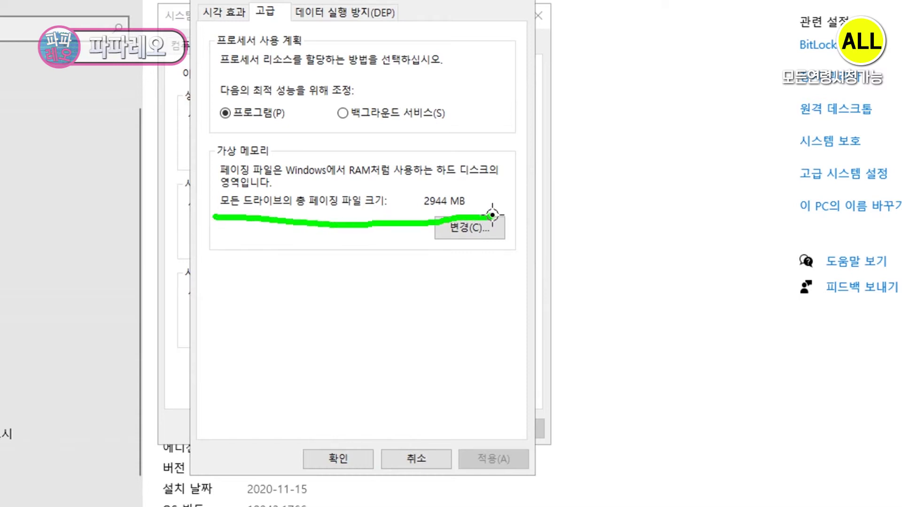
left_click(484, 232)
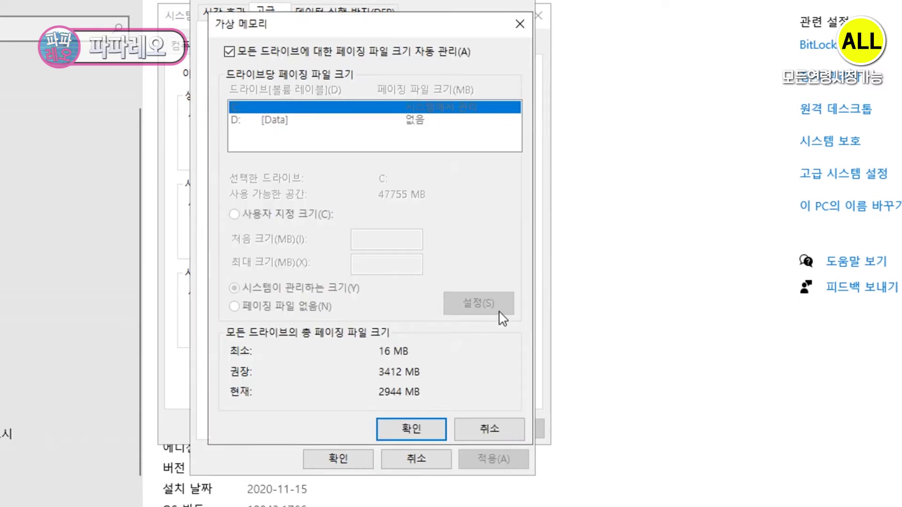
left_click(230, 52)
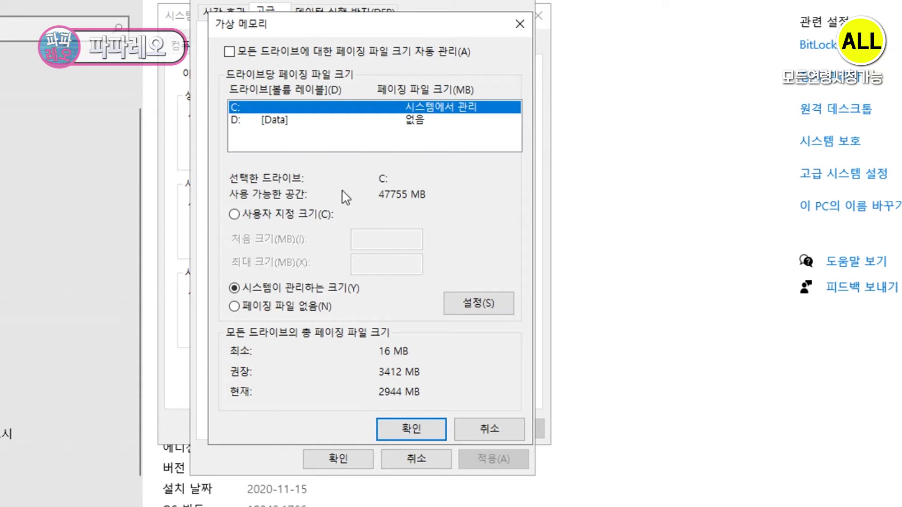
Step: Assign drive C: a custom paging file with an initial size of 16 MB and a maximum size of 1024 MB
left_click(234, 214)
mouse_move(338, 222)
left_mouse_down()
mouse_move(455, 210)
mouse_move(445, 285)
mouse_move(337, 262)
mouse_move(346, 219)
left_mouse_up()
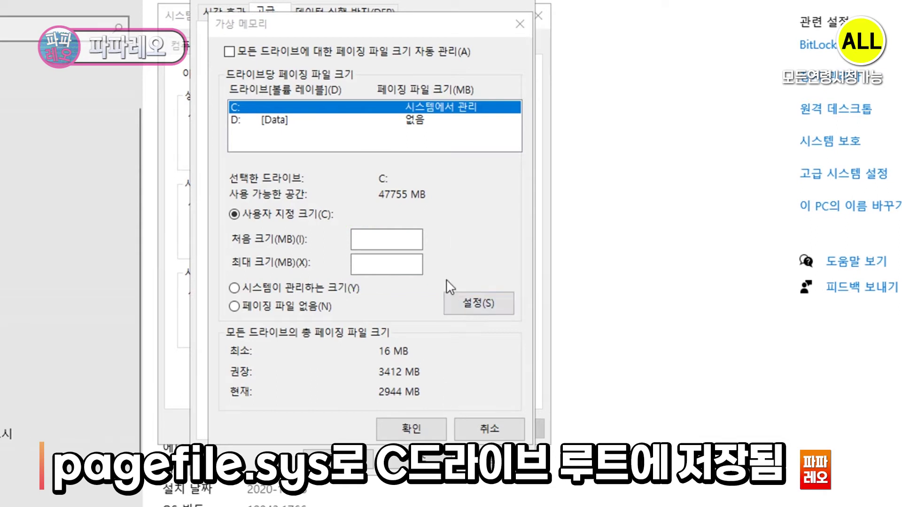
left_click(478, 303)
left_click(557, 302)
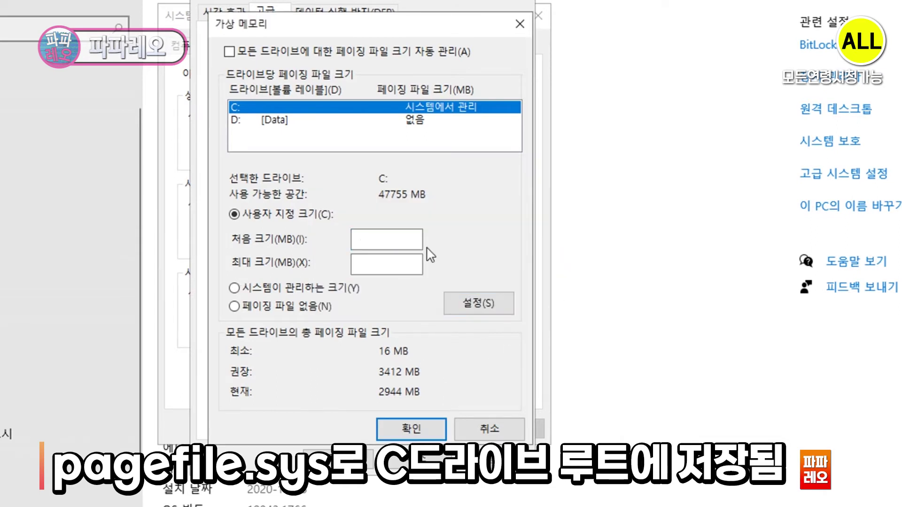
type("16")
left_click(382, 271)
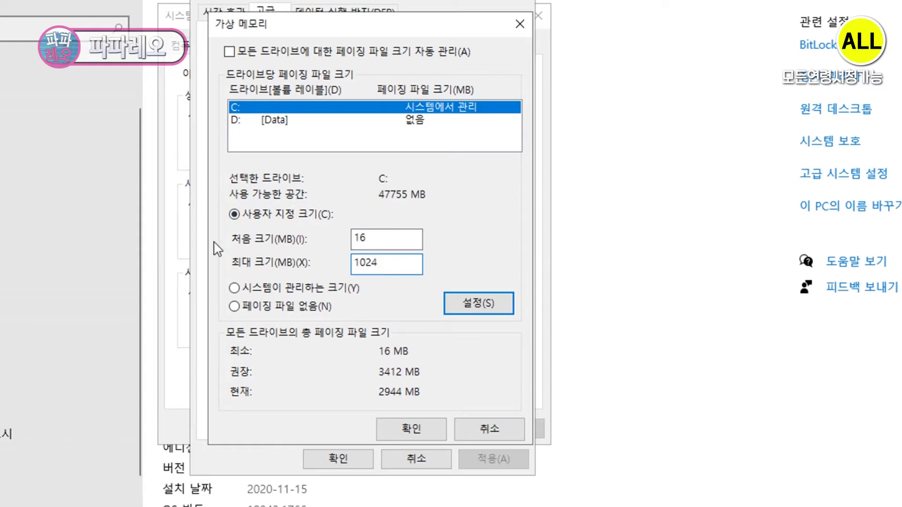
left_click(478, 314)
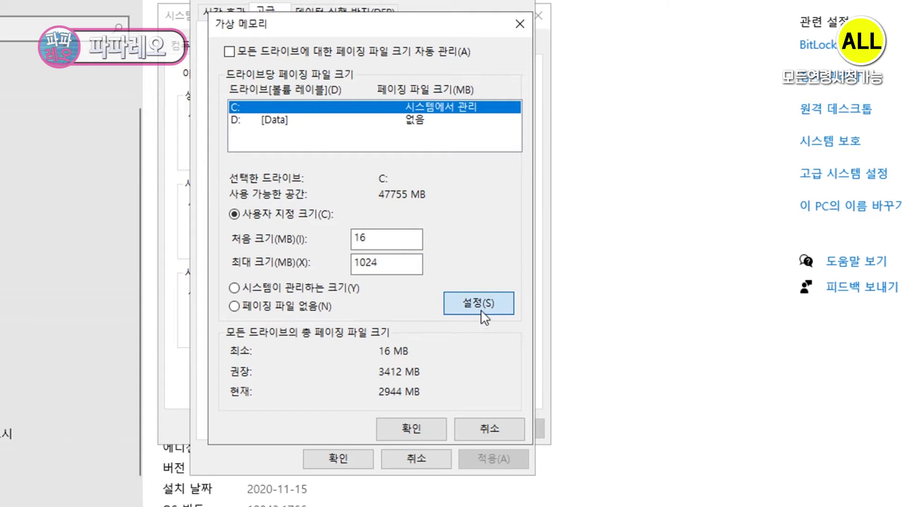
left_click_drag(428, 199, 396, 180)
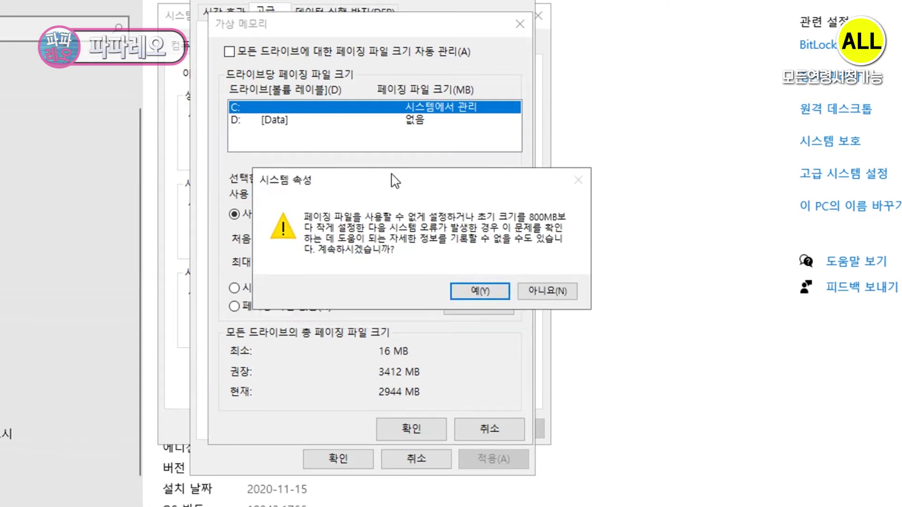
mouse_move(263, 199)
left_mouse_down()
mouse_move(577, 201)
mouse_move(590, 263)
mouse_move(266, 267)
mouse_move(258, 201)
left_mouse_up()
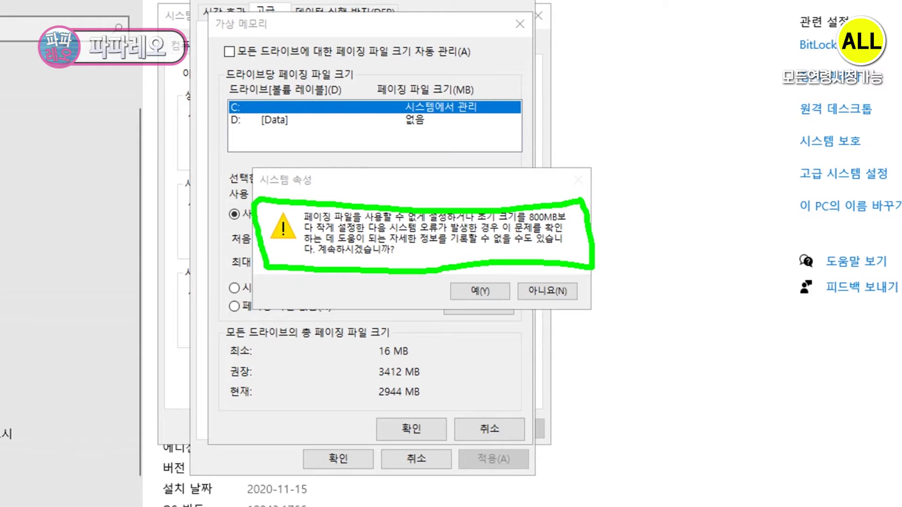
Step: Confirm the virtual memory settings, acknowledge the restart notice and close the performance options
left_click_drag(366, 383, 437, 384)
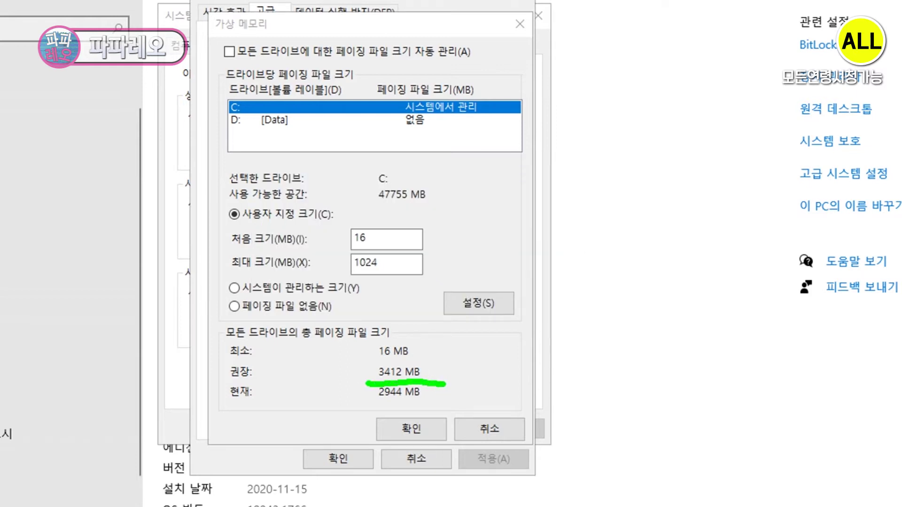
left_click(411, 429)
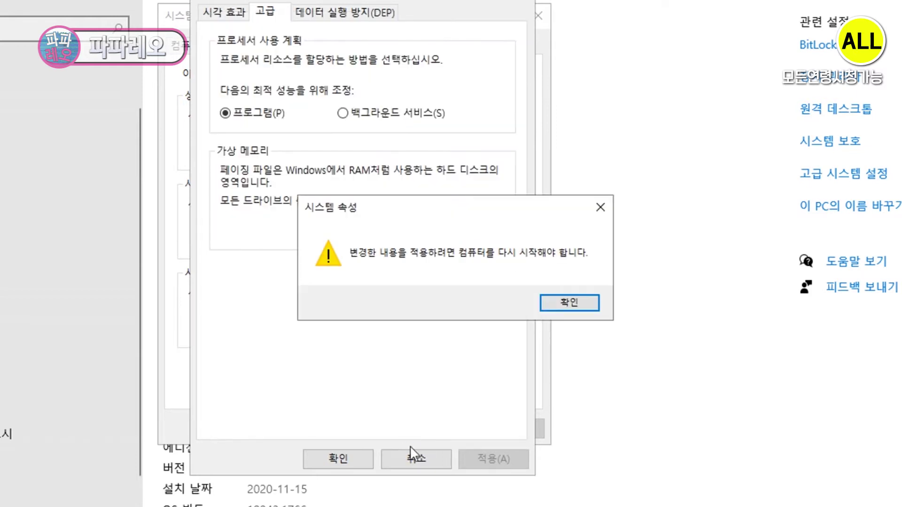
left_click(569, 303)
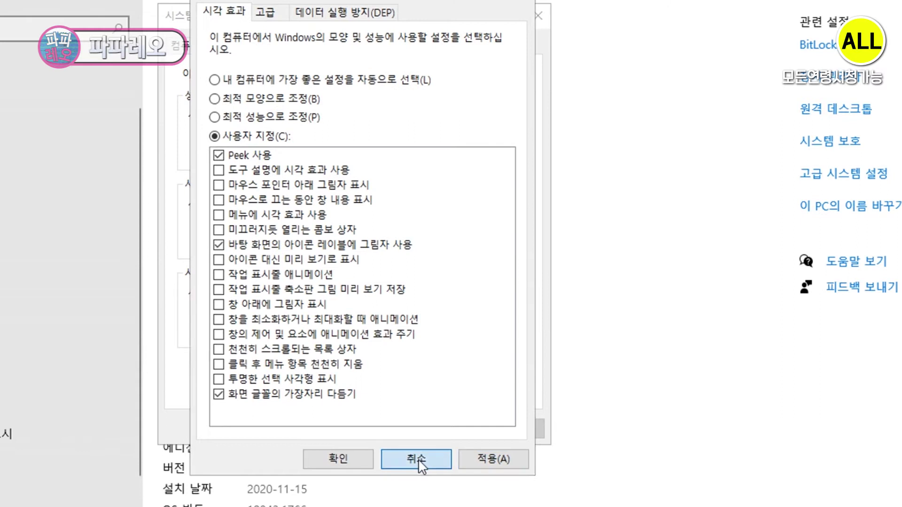
left_click(416, 459)
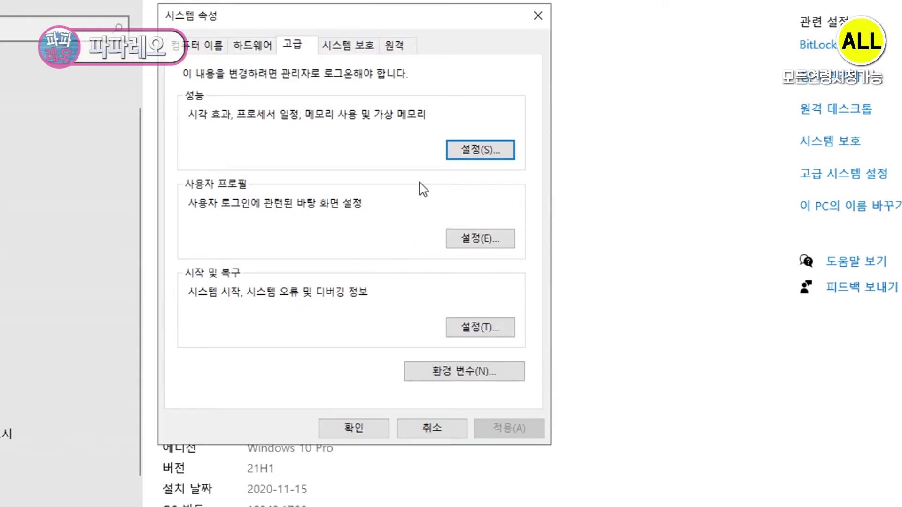
Step: Start System Restore from the 시스템 보호 settings and view the list of available restore points
left_click(355, 47)
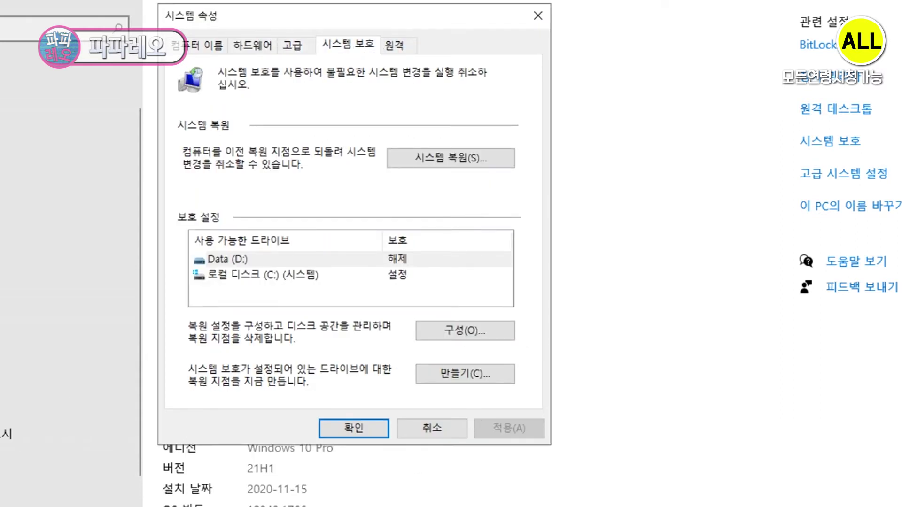
left_click_drag(177, 177, 521, 178)
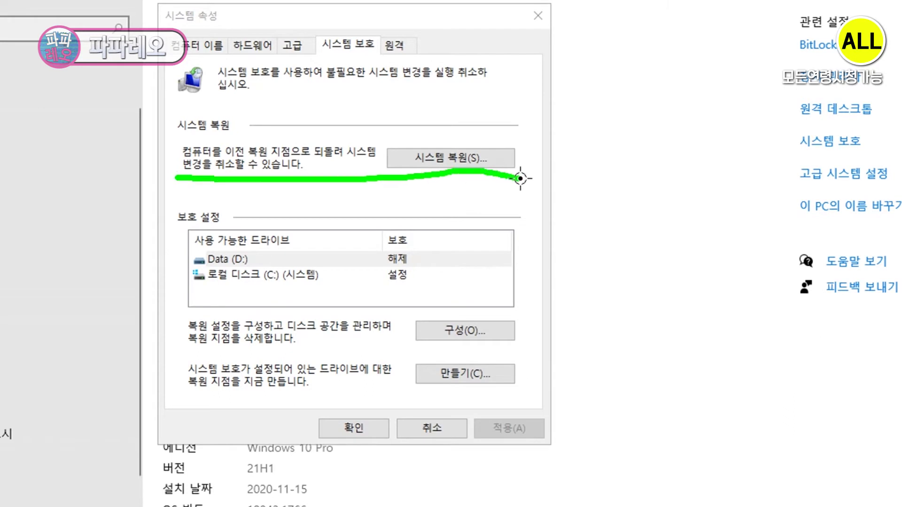
key("Escape")
left_click(484, 161)
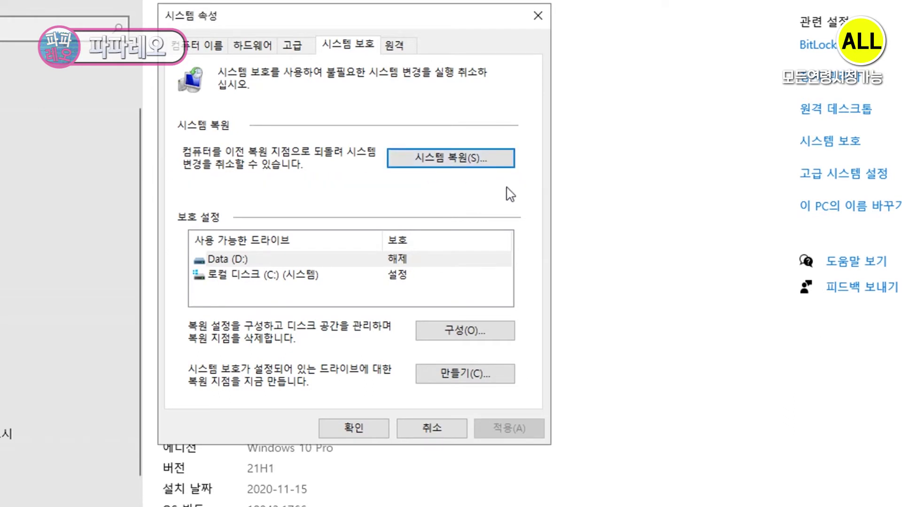
left_click(502, 165)
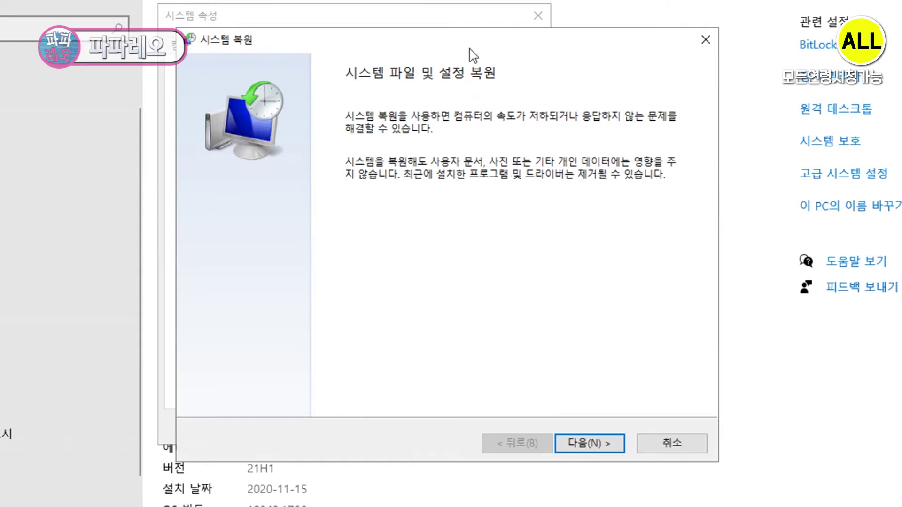
left_click(524, 441)
mouse_move(120, 175)
left_mouse_down()
mouse_move(626, 172)
mouse_move(343, 216)
mouse_move(127, 220)
mouse_move(122, 174)
left_mouse_up()
key("Escape")
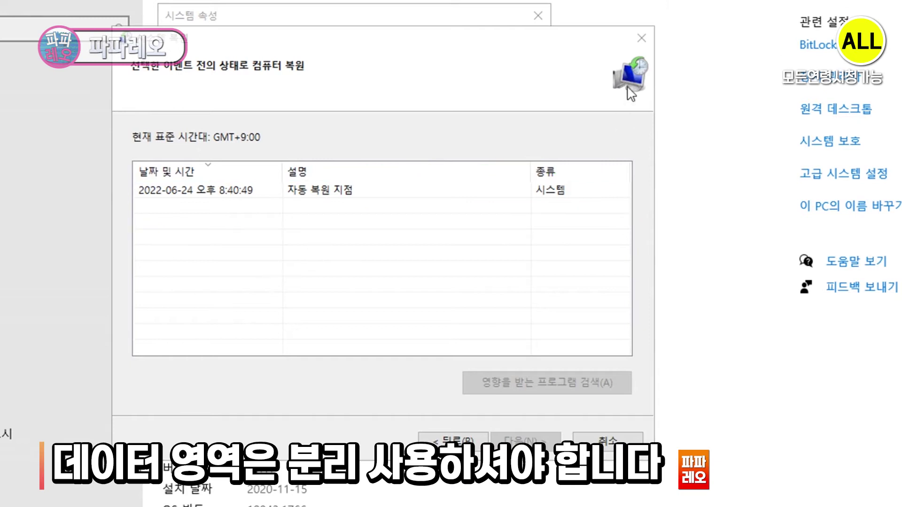
Step: Close System Restore and open the protection configuration for drive Data (D:)
left_click(639, 35)
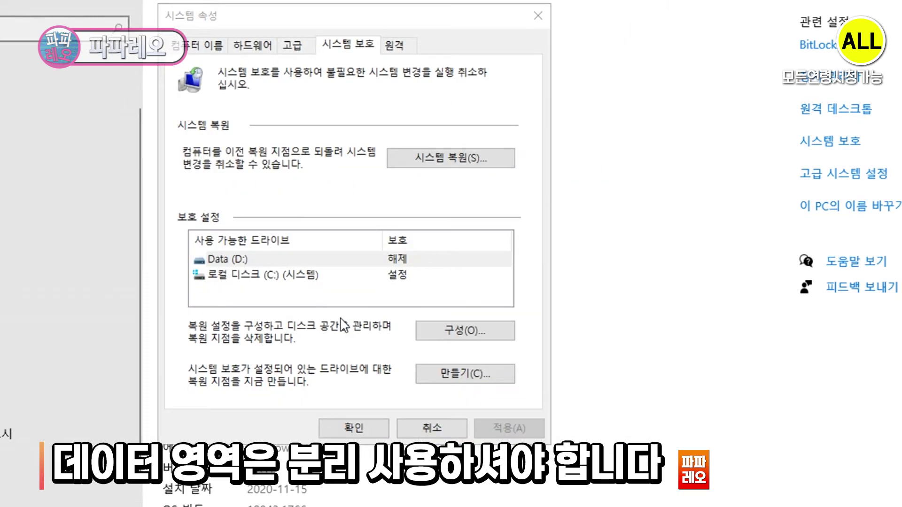
key("ctrl+2")
left_click_drag(174, 356, 499, 346)
key("Escape")
left_click(493, 337)
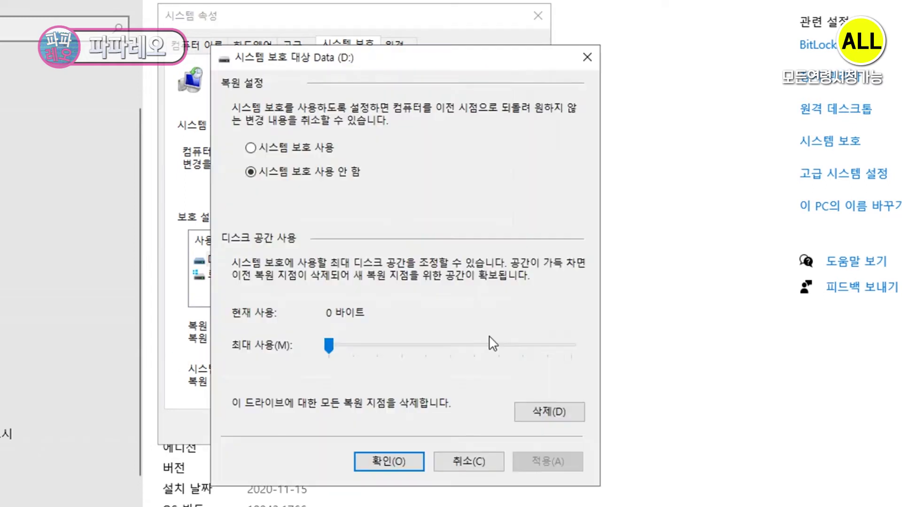
key("ctrl+2")
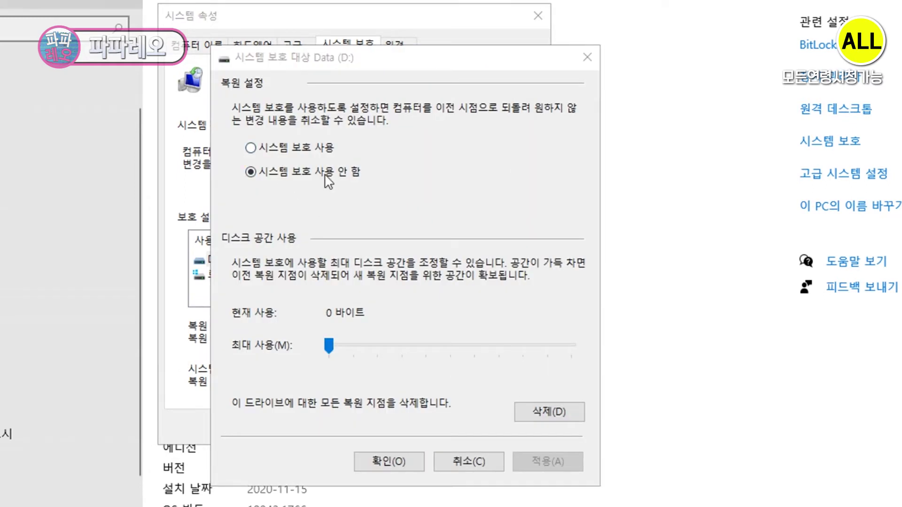
left_click_drag(235, 159, 356, 162)
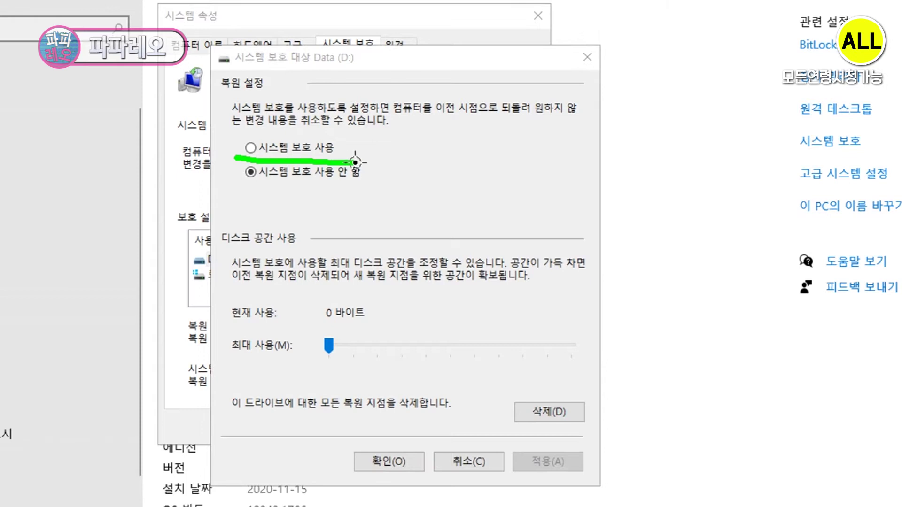
key("Escape")
Step: Turn on system protection for drive D: and raise its maximum disk space usage to 10%
left_click(251, 148)
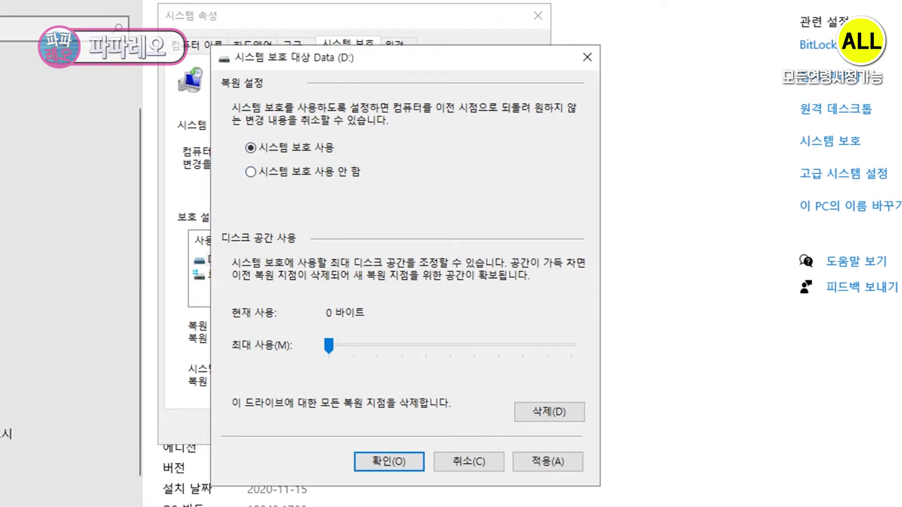
key("ctrl+2")
left_click_drag(238, 154, 343, 154)
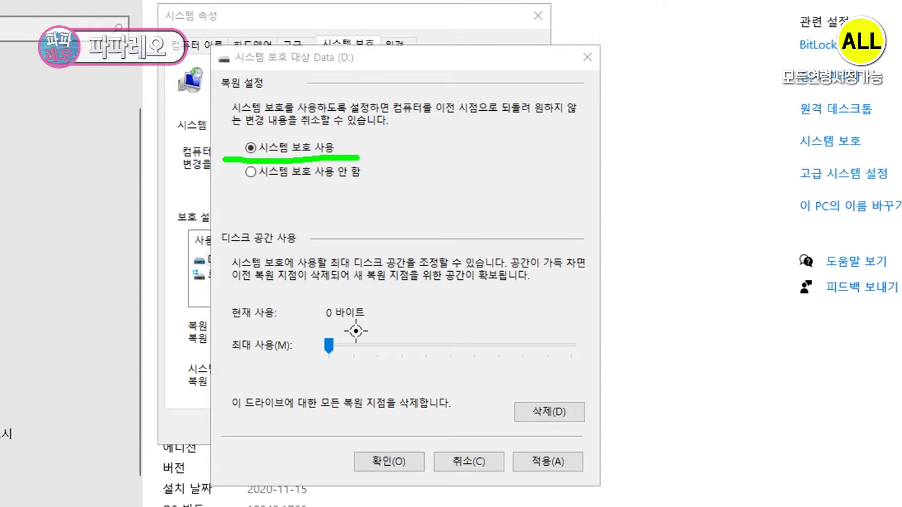
key("Escape")
left_click(337, 352)
mouse_move(336, 351)
left_mouse_down()
mouse_move(358, 347)
mouse_move(371, 369)
left_mouse_up()
key("ctrl+2")
key("Escape")
key("ctrl+2")
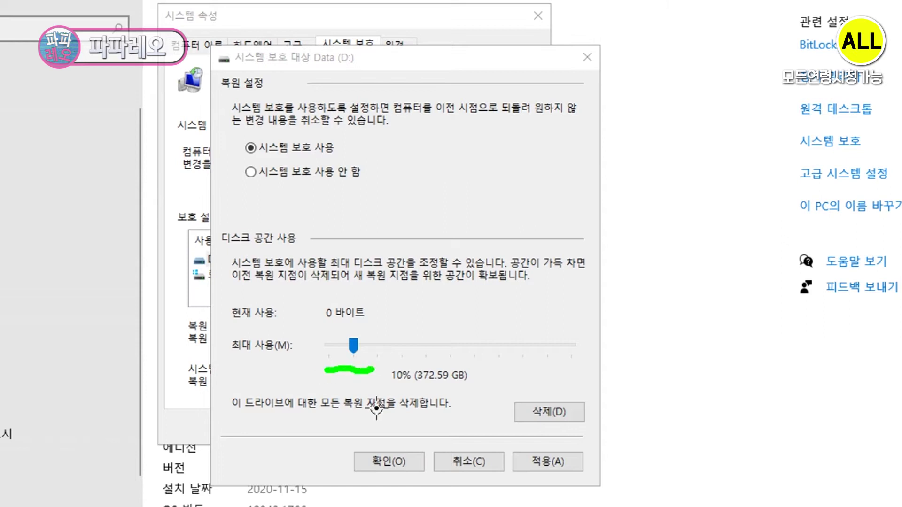
Step: Turn off system protection for drive D:, set its maximum disk space usage to 0%, and apply and confirm the configuration
left_click(254, 172)
left_click_drag(353, 346, 306, 373)
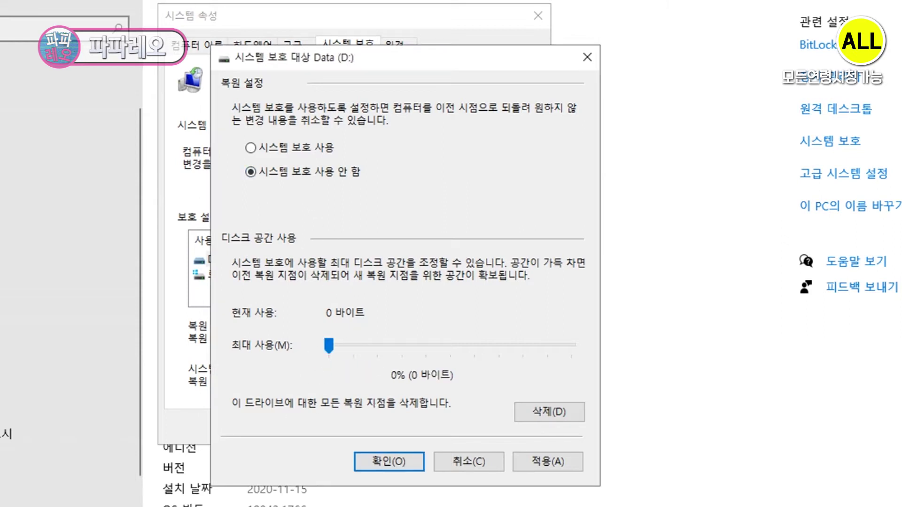
key("ctrl+2")
left_click_drag(244, 192, 381, 186)
mouse_move(391, 350)
left_mouse_down()
mouse_move(393, 251)
mouse_move(376, 366)
left_mouse_up()
key("Escape")
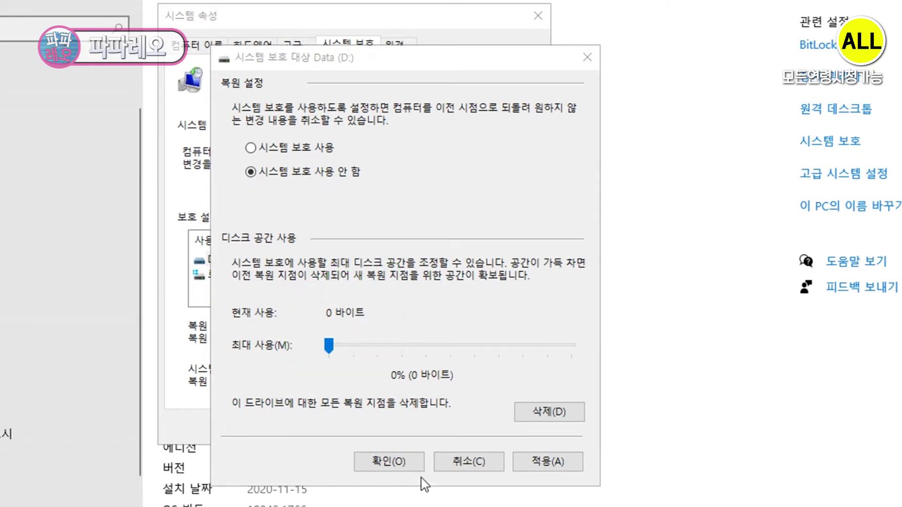
left_click(547, 463)
left_click(389, 461)
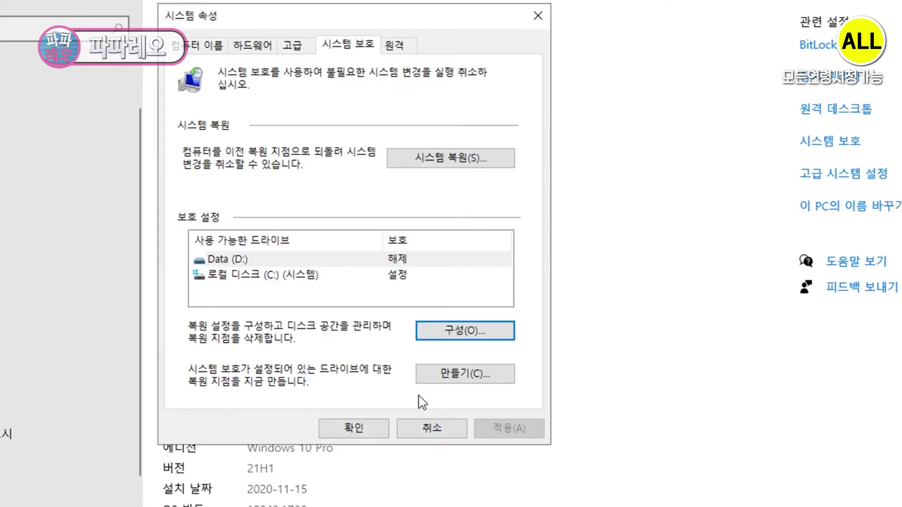
Step: Open the dialog for creating a restore point and cancel it
left_click(468, 376)
left_click(506, 217)
left_click_drag(182, 395, 518, 393)
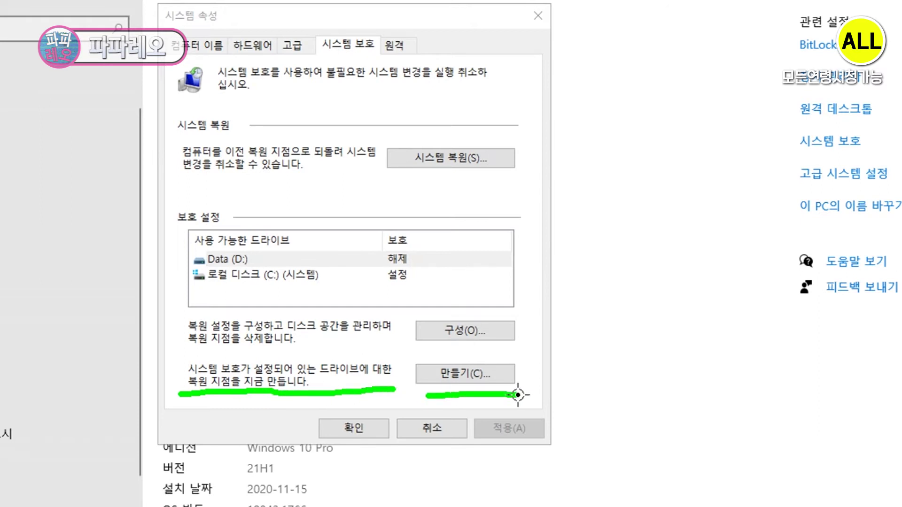
key("Escape")
Step: Disallow Remote Assistance connections to this computer in the 원격 settings
left_click(397, 47)
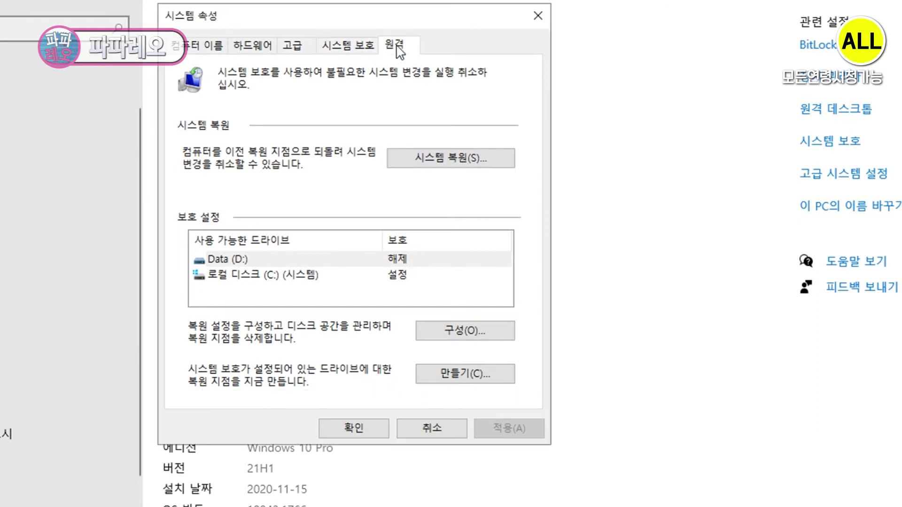
key("ctrl+2")
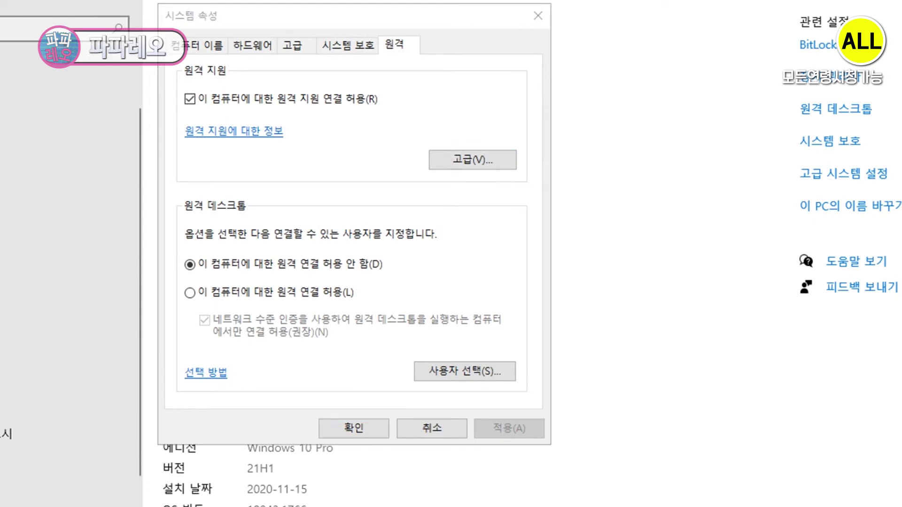
left_click_drag(174, 84, 248, 83)
key("Escape")
left_click(190, 99)
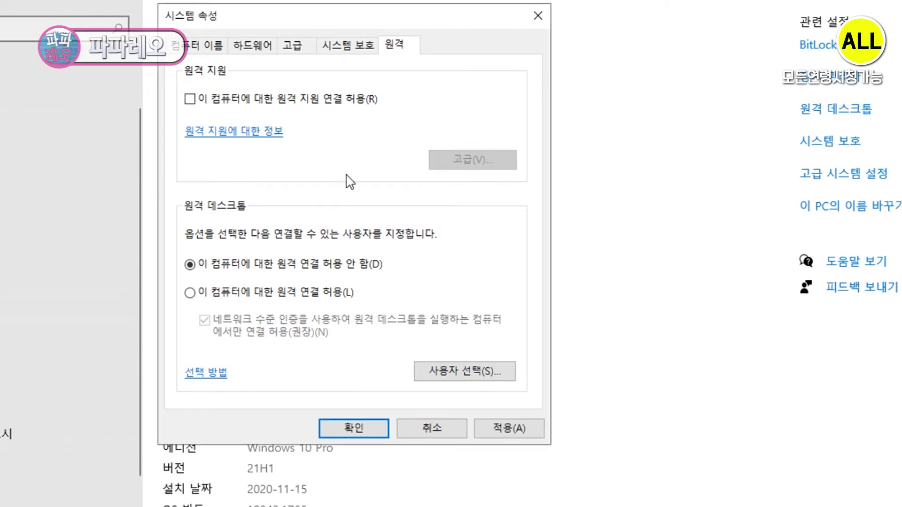
Step: Apply and confirm the system properties, and postpone the computer restart
key("ctrl+2")
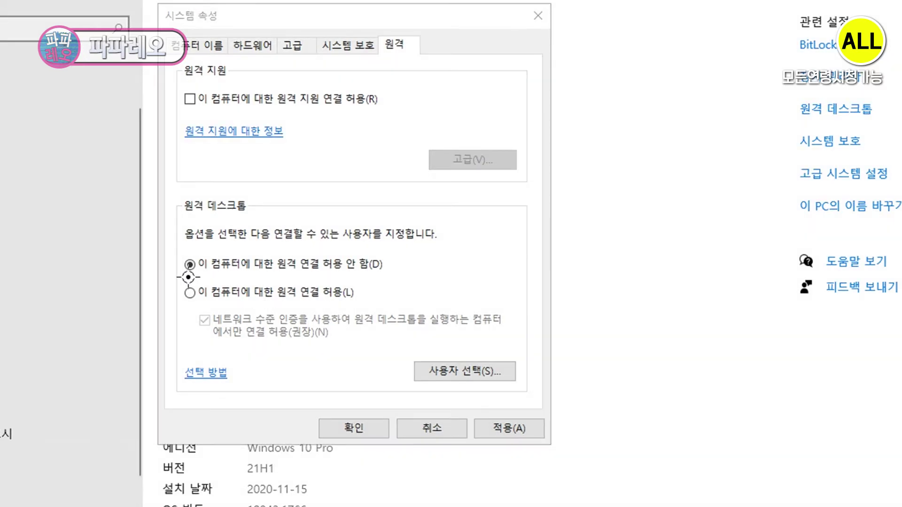
left_click_drag(174, 282, 402, 284)
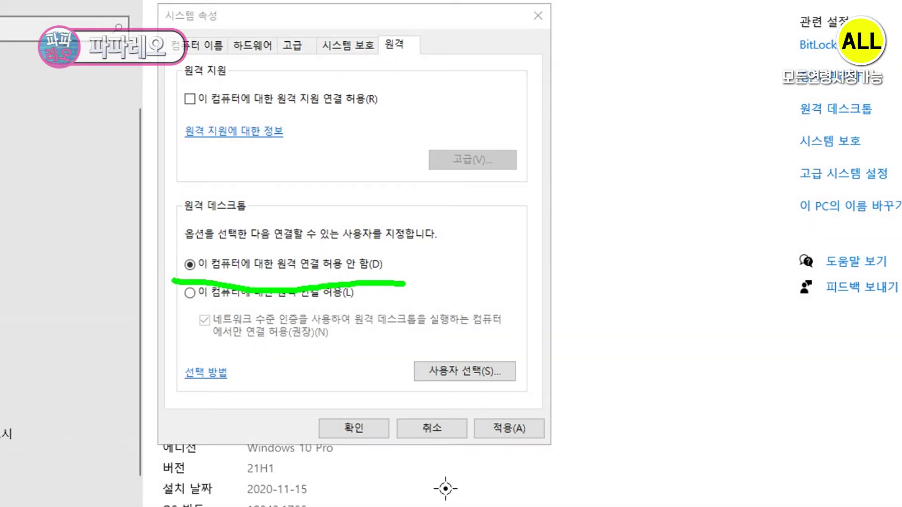
mouse_move(173, 282)
left_mouse_down()
mouse_move(186, 245)
mouse_move(429, 252)
mouse_move(413, 282)
left_mouse_up()
left_click(494, 427)
left_click(378, 435)
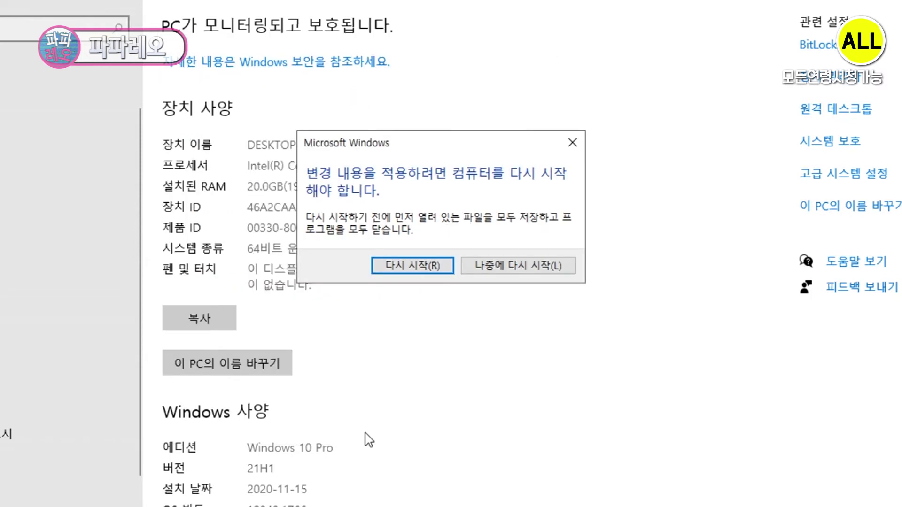
left_click(543, 266)
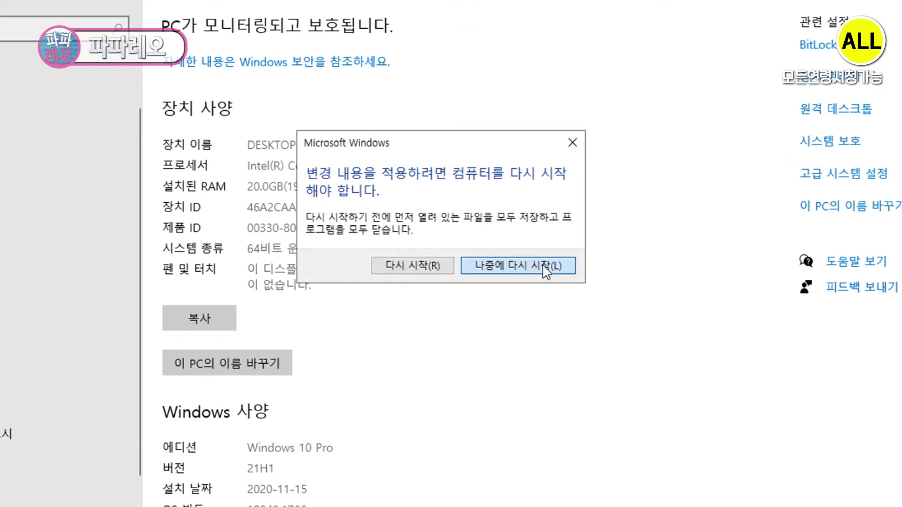
key("ctrl+2")
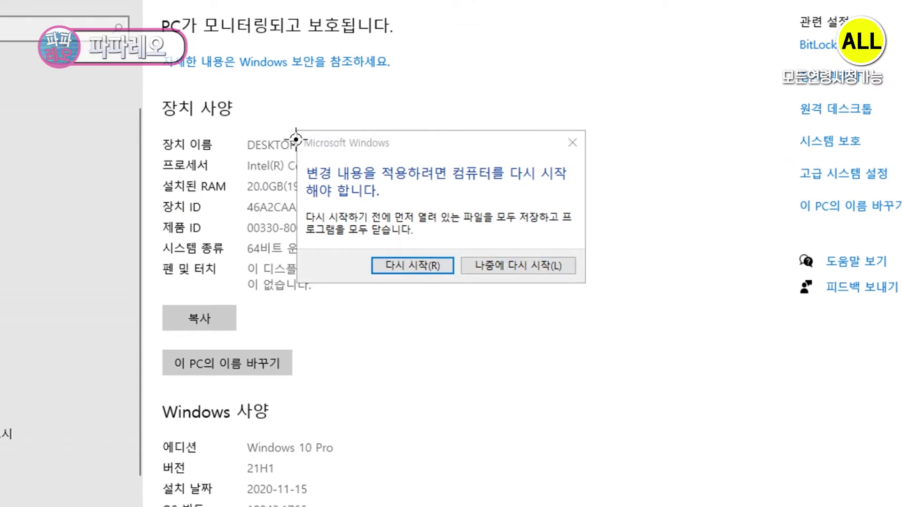
mouse_move(293, 136)
left_mouse_down()
mouse_move(614, 136)
mouse_move(590, 304)
mouse_move(282, 300)
mouse_move(293, 135)
left_mouse_up()
key("Escape")
left_click(499, 271)
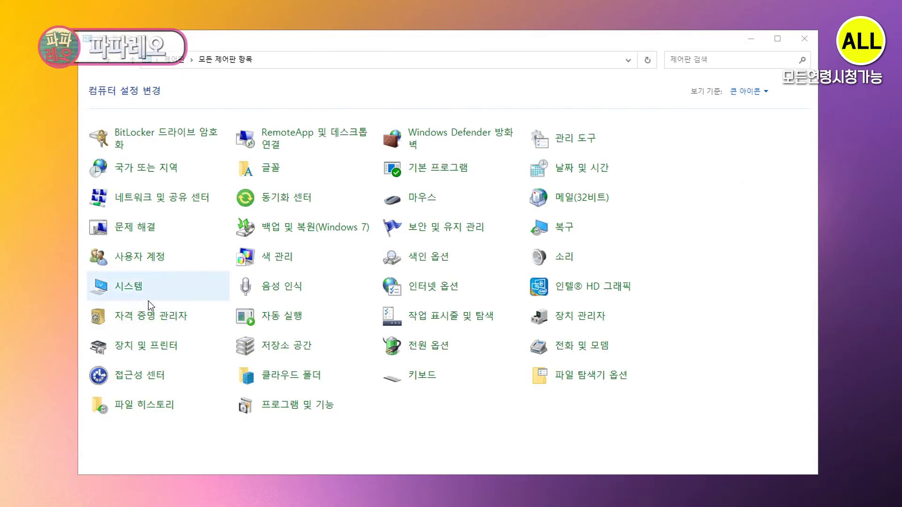
Step: Open the power options (전원 옵션) from the Control Panel items
left_click(137, 292)
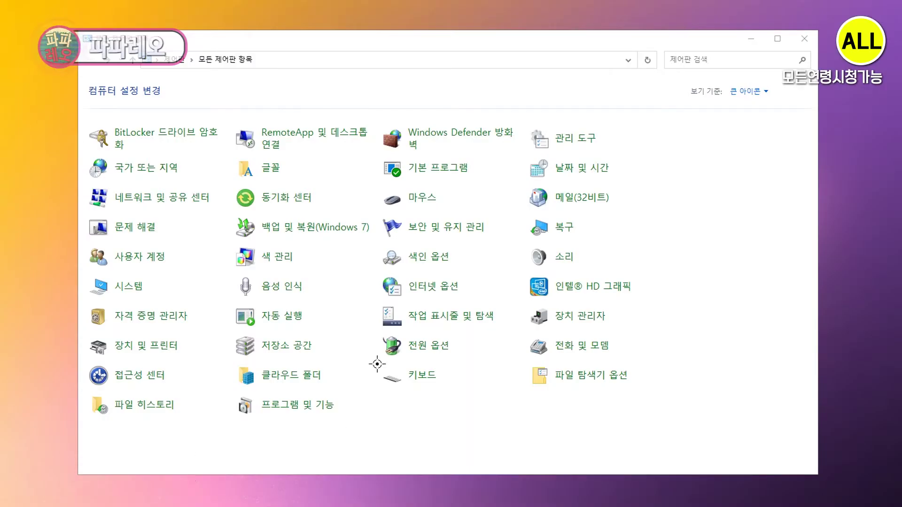
left_click(445, 352)
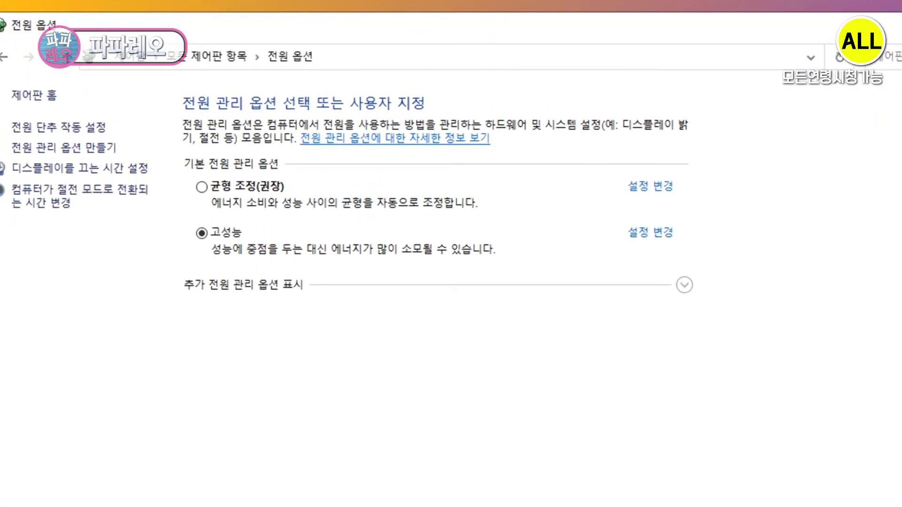
left_click_drag(188, 264, 510, 273)
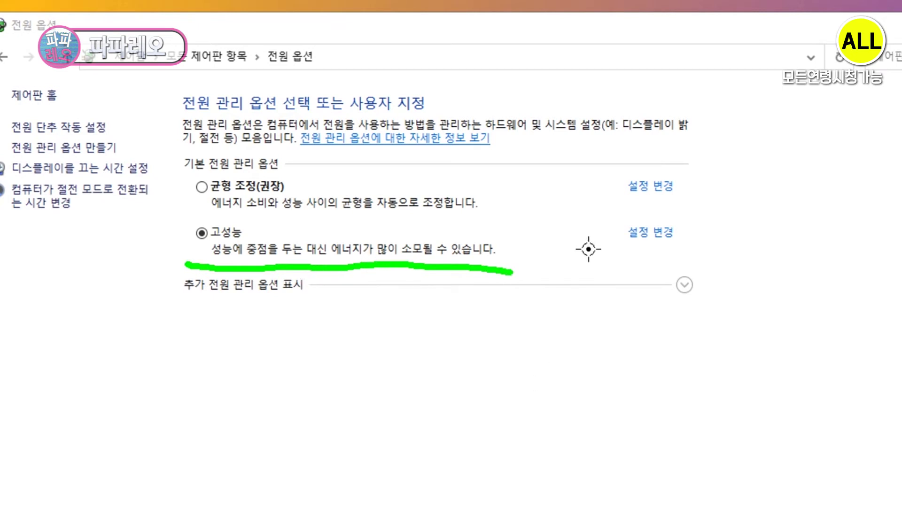
key("Escape")
Step: Switch the power plan to 균형 조정(권장) and back to 고성능
left_click(201, 187)
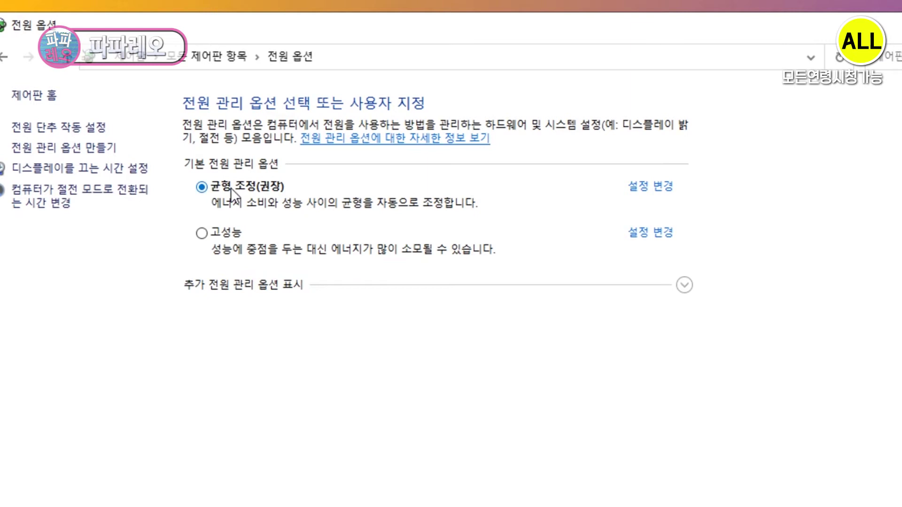
left_click_drag(183, 213, 492, 216)
key("Escape")
left_click(202, 232)
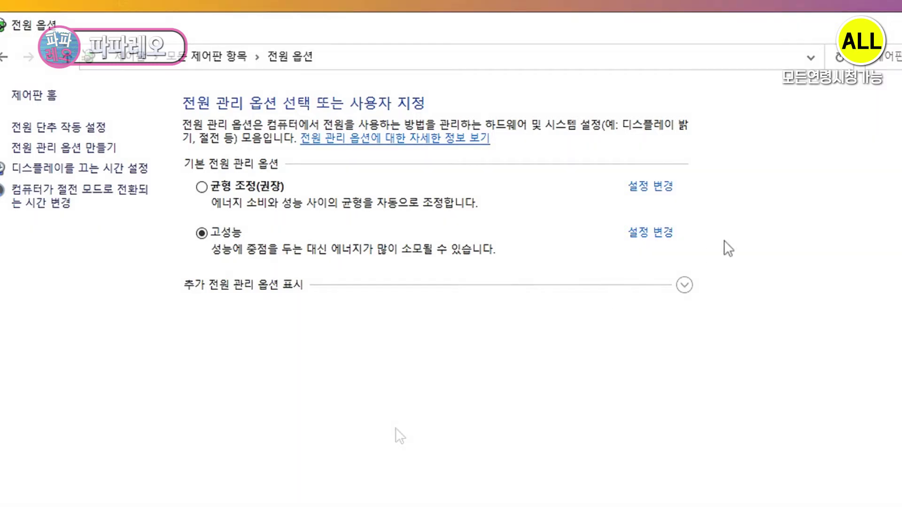
Step: Try setting the sleep delay to 5분 in the 고성능 plan's settings and discard the change
left_click(656, 235)
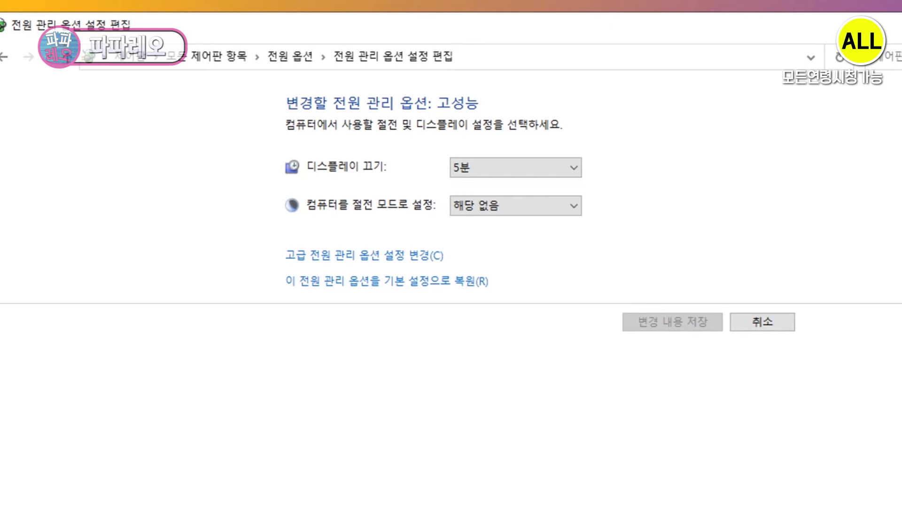
mouse_move(271, 150)
left_mouse_down()
mouse_move(594, 145)
mouse_move(630, 275)
mouse_move(284, 238)
mouse_move(274, 153)
left_mouse_up()
key("Escape")
left_click(537, 211)
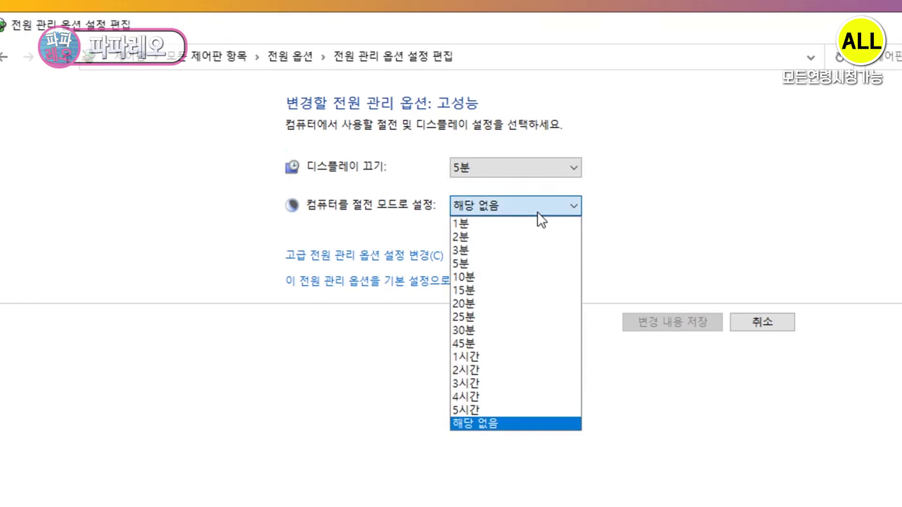
left_click(512, 263)
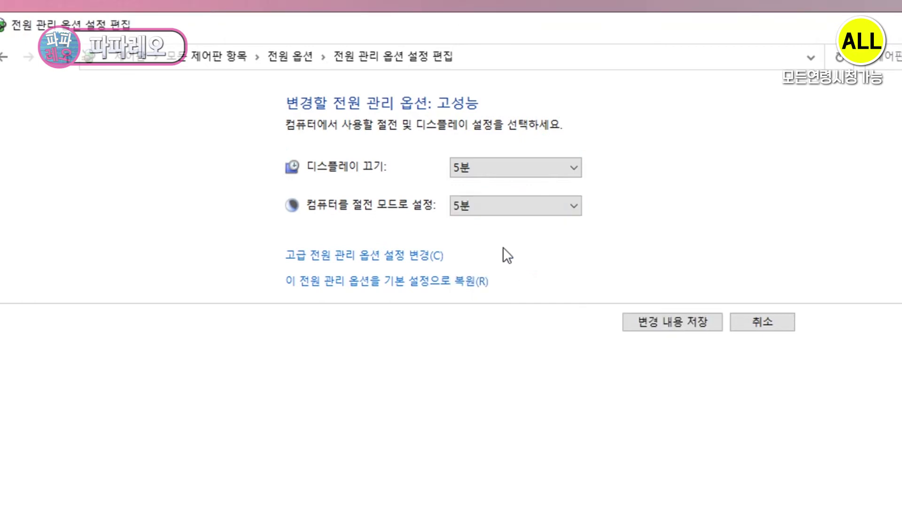
key("ctrl+2")
mouse_move(265, 140)
left_mouse_down()
mouse_move(574, 131)
mouse_move(607, 242)
mouse_move(285, 247)
mouse_move(280, 148)
left_mouse_up()
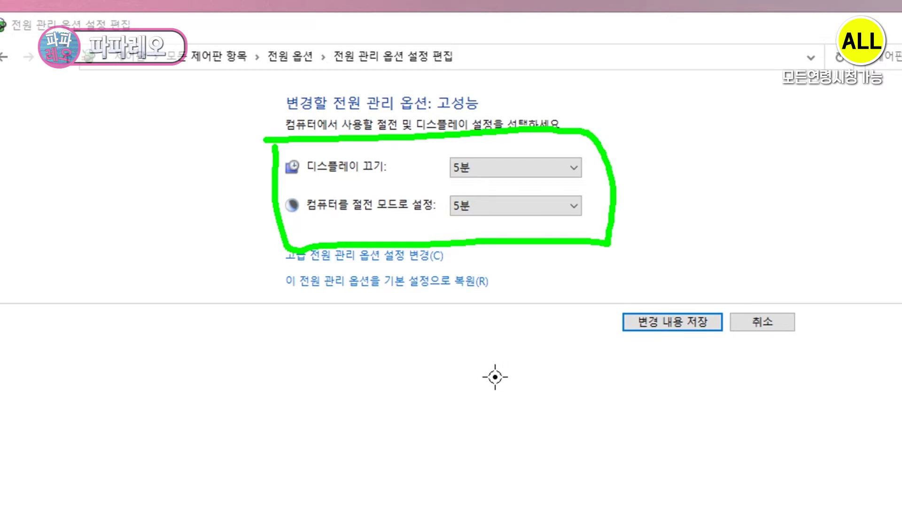
key("Escape")
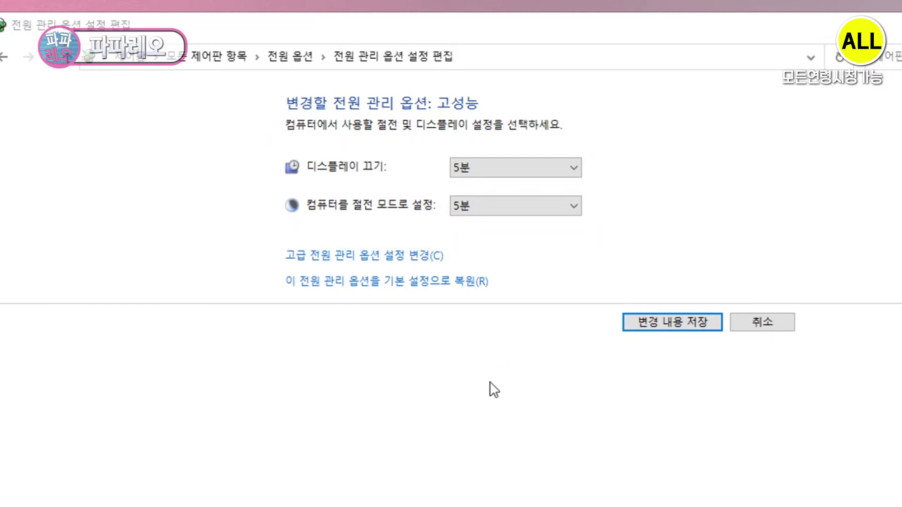
left_click(755, 328)
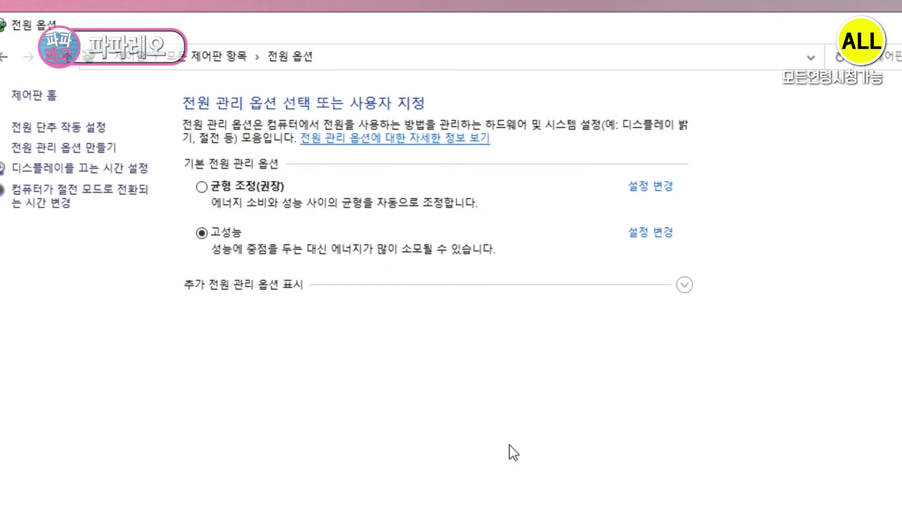
Step: Expand the additional power plans section to check it and collapse it again
left_click(222, 289)
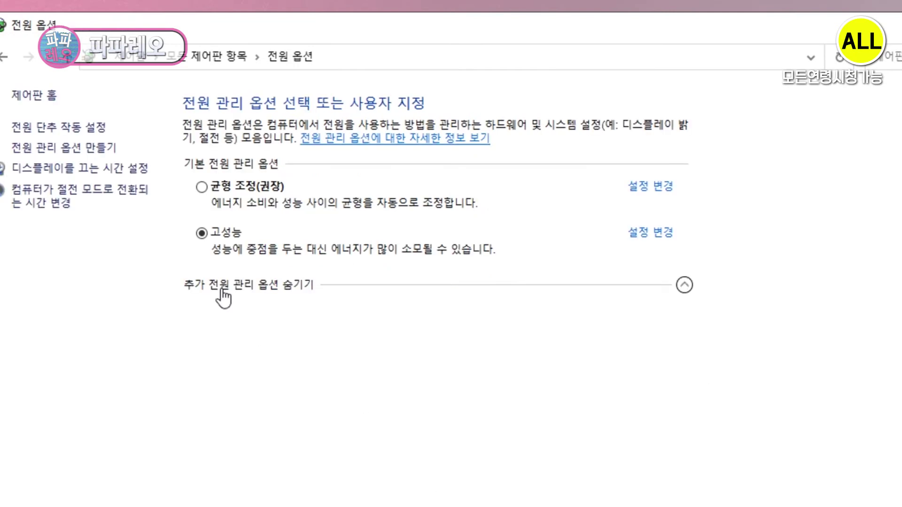
left_click(259, 285)
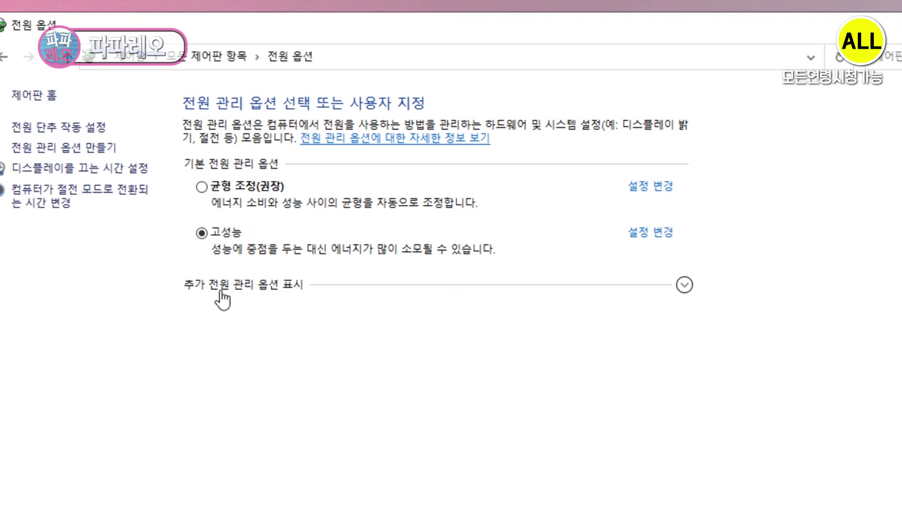
left_click(223, 296)
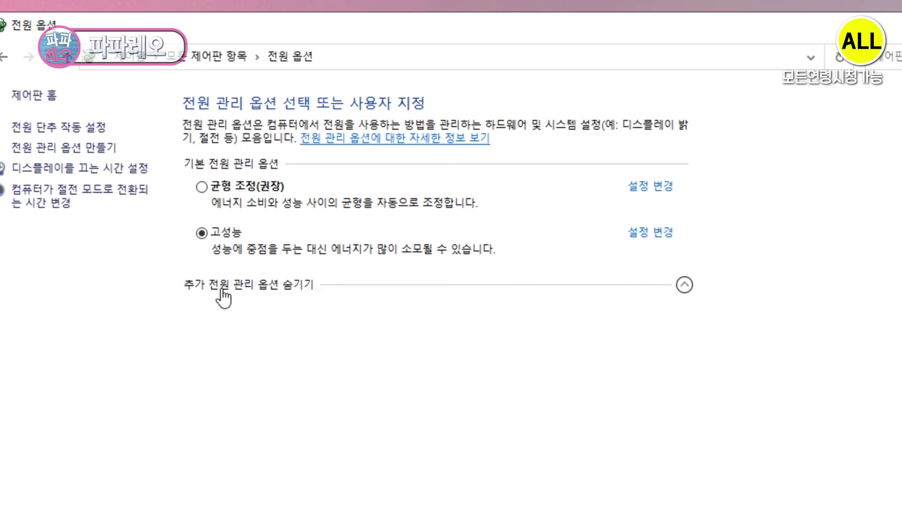
left_click(263, 287)
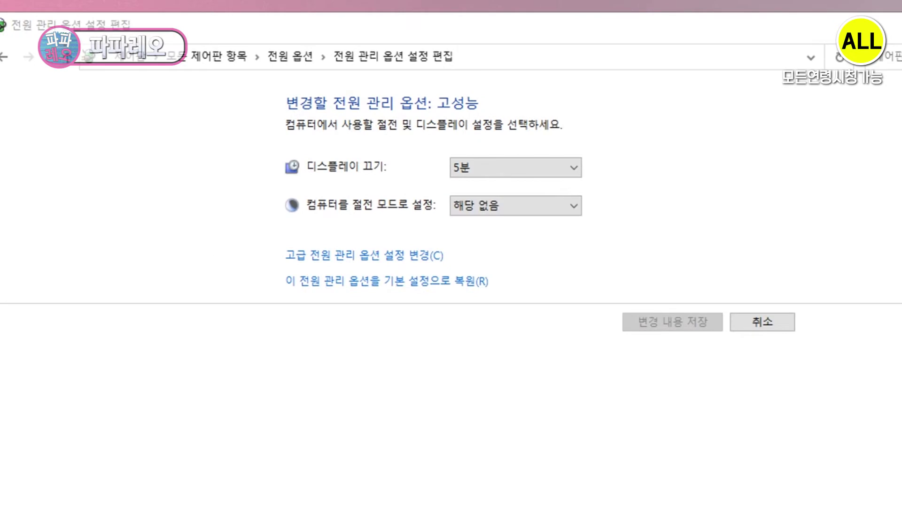
Step: Open the 고성능 plan's advanced power settings and examine the 하드 디스크 turn-off time and USB 선택적 절전 모드 설정
left_click_drag(274, 270, 466, 270)
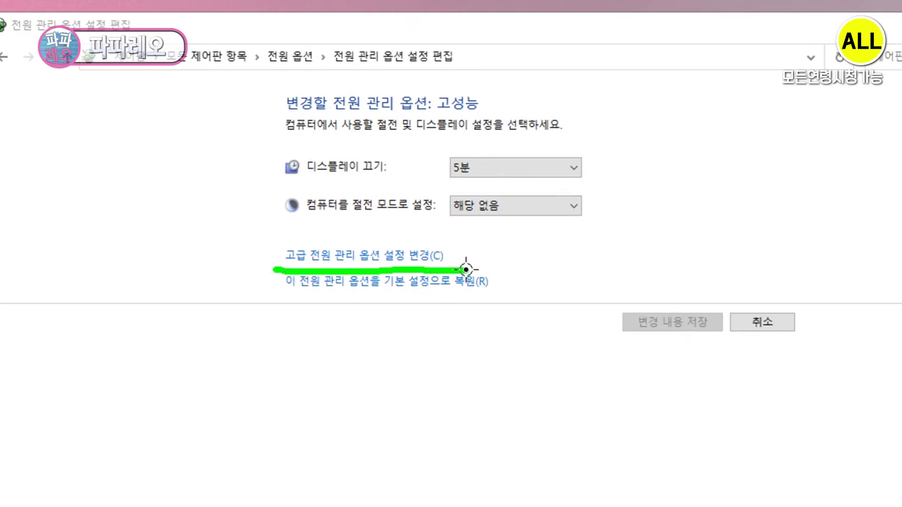
left_click(393, 258)
mouse_move(311, 229)
left_mouse_down()
mouse_move(326, 256)
mouse_move(465, 256)
left_mouse_up()
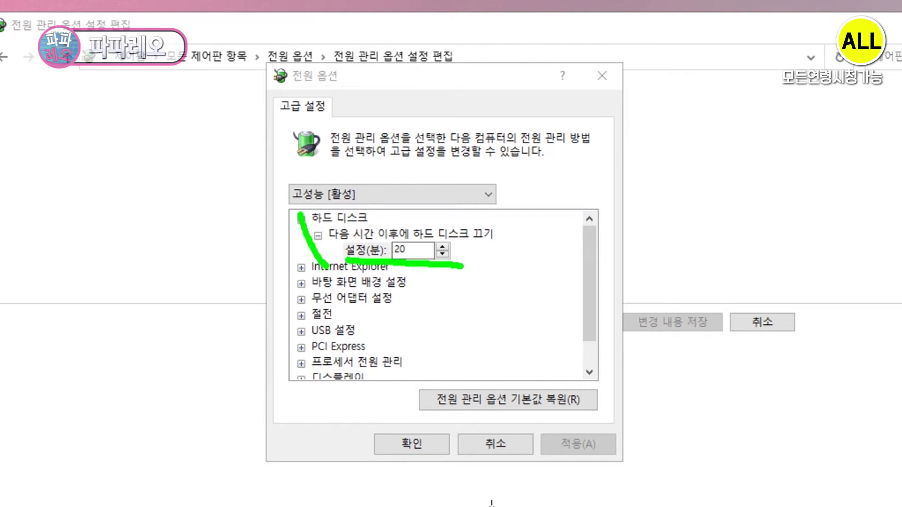
left_click(318, 234)
left_click(301, 220)
left_click(301, 300)
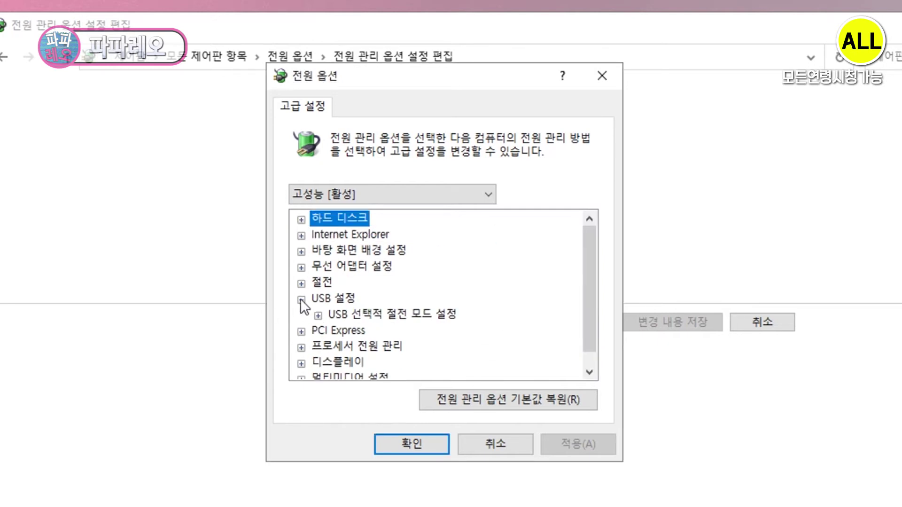
left_click(318, 315)
key("ctrl+2")
left_click_drag(301, 342, 406, 350)
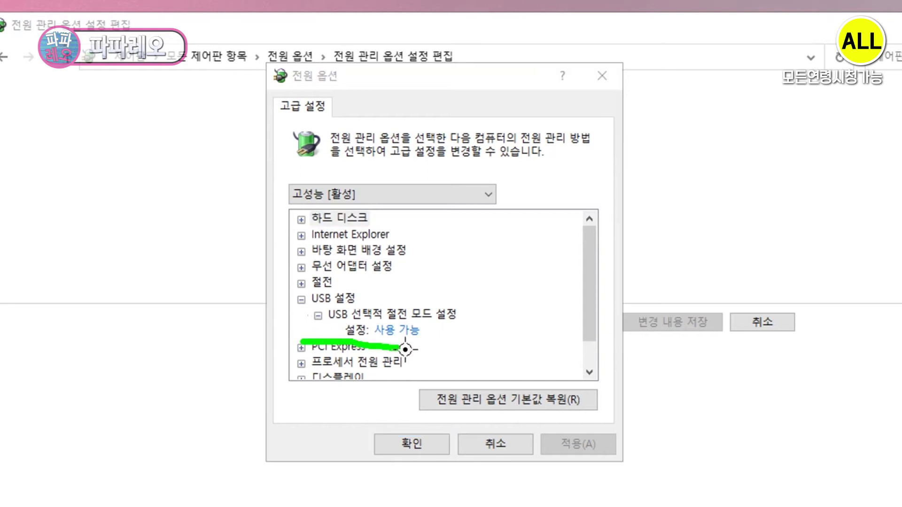
Step: Examine the 절전 options, including 하이브리드 절전 모드 허용, and the remaining advanced power categories, and close the dialog
left_click(301, 283)
left_click(318, 297)
scroll(320, 301, "down", 2)
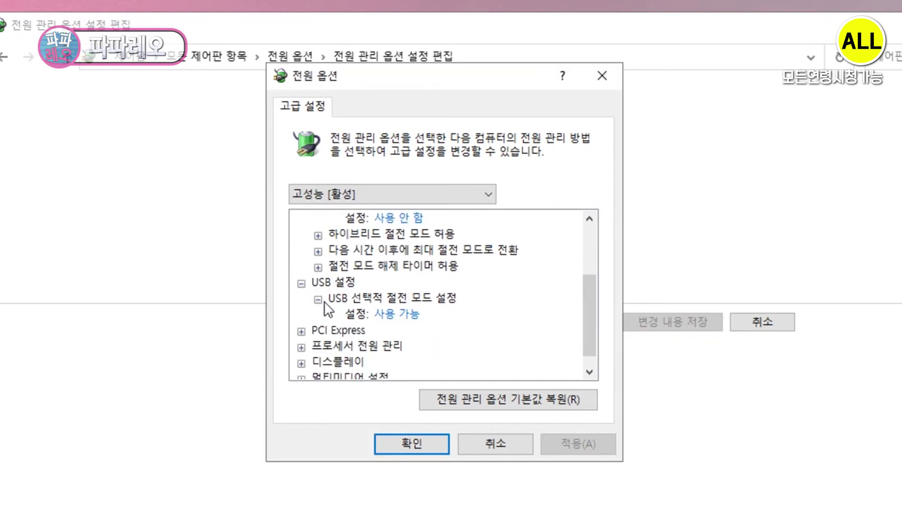
left_click(318, 235)
left_click(317, 266)
left_click(318, 298)
scroll(324, 351, "down", 2)
left_click(301, 315)
scroll(310, 320, "down", 1)
left_click(319, 313)
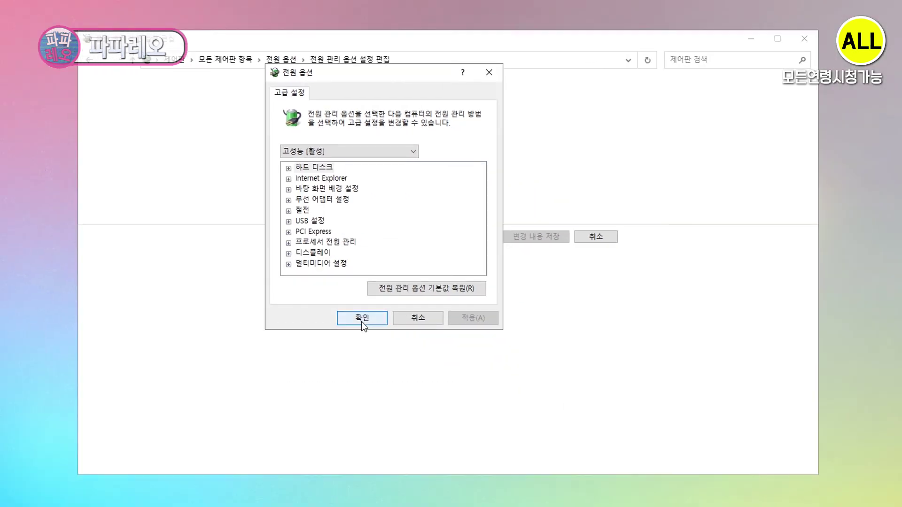
left_click(362, 318)
Step: Open the power button settings from the power options and examine the 빠른 시작 켜기(권장) shutdown setting
key("alt+Left")
left_click(127, 109)
mouse_move(265, 83)
left_mouse_down()
mouse_move(580, 84)
mouse_move(649, 261)
mouse_move(534, 346)
mouse_move(256, 312)
mouse_move(266, 80)
left_mouse_up()
key("Escape")
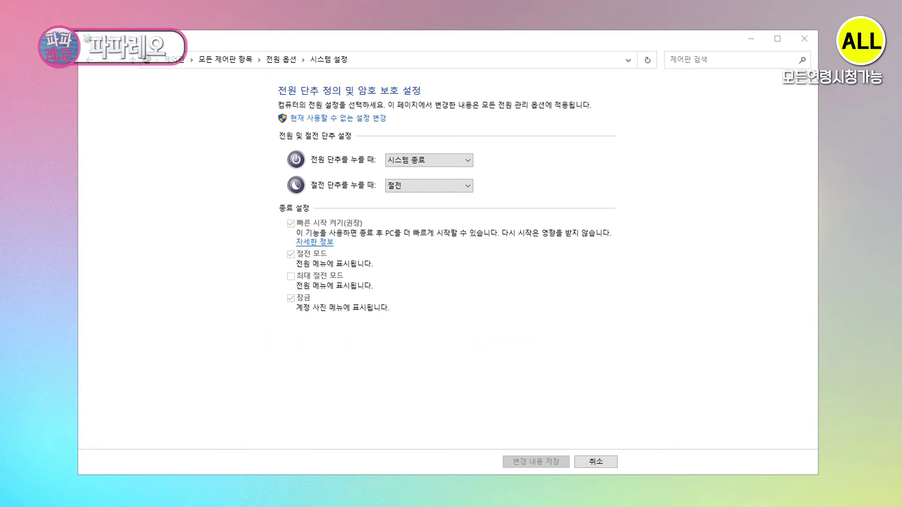
mouse_move(283, 232)
left_mouse_down()
mouse_move(389, 231)
mouse_move(406, 206)
left_mouse_up()
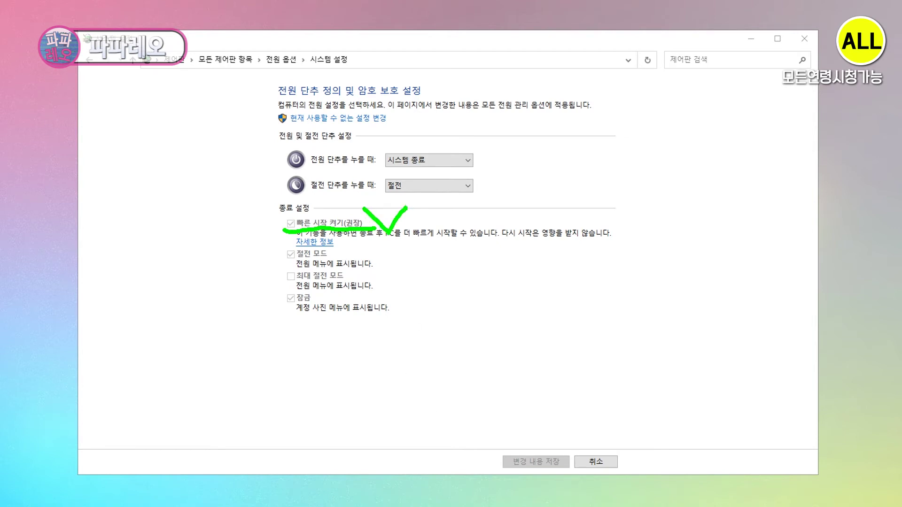
key("Escape")
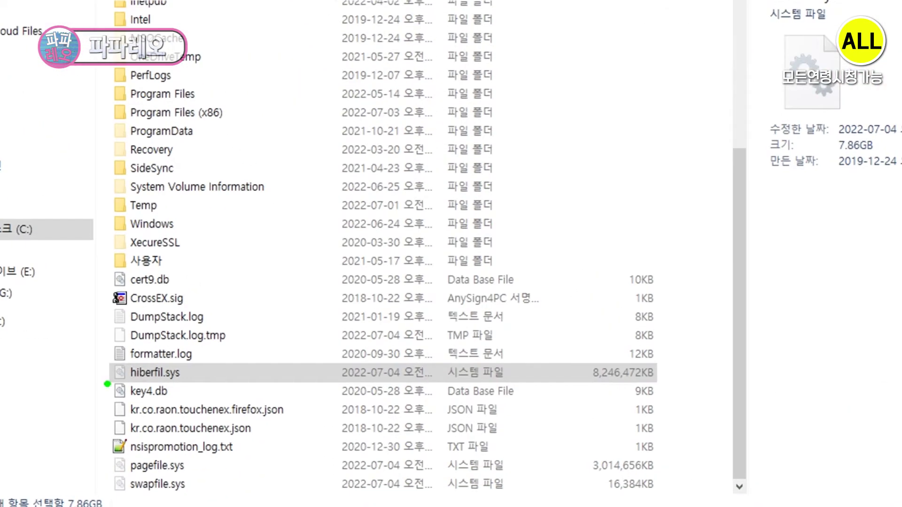
Step: Examine hiberfil.sys on the C: drive and open 명령 프롬프트 with administrator rights by searching for cmd
mouse_move(107, 384)
left_mouse_down()
mouse_move(679, 383)
mouse_move(510, 347)
mouse_move(90, 358)
mouse_move(111, 393)
left_mouse_up()
key("Escape")
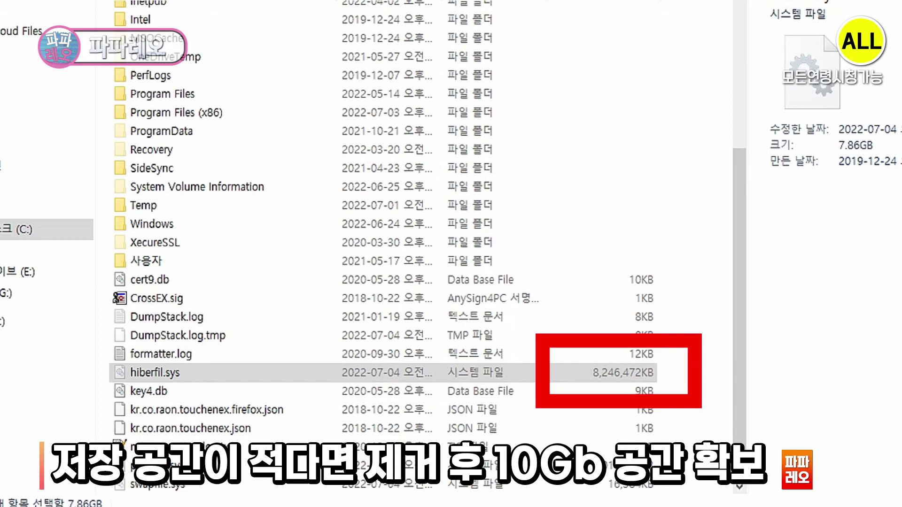
key("super+s")
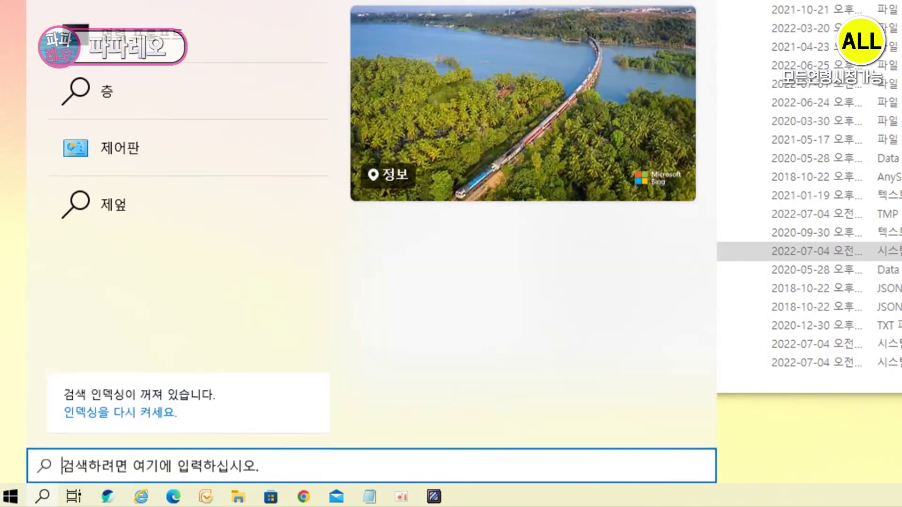
type("cmd")
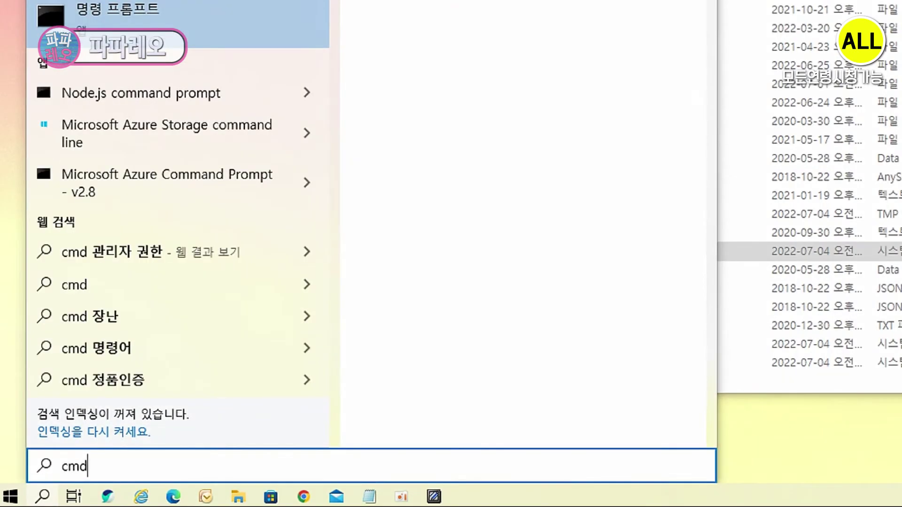
right_click(106, 104)
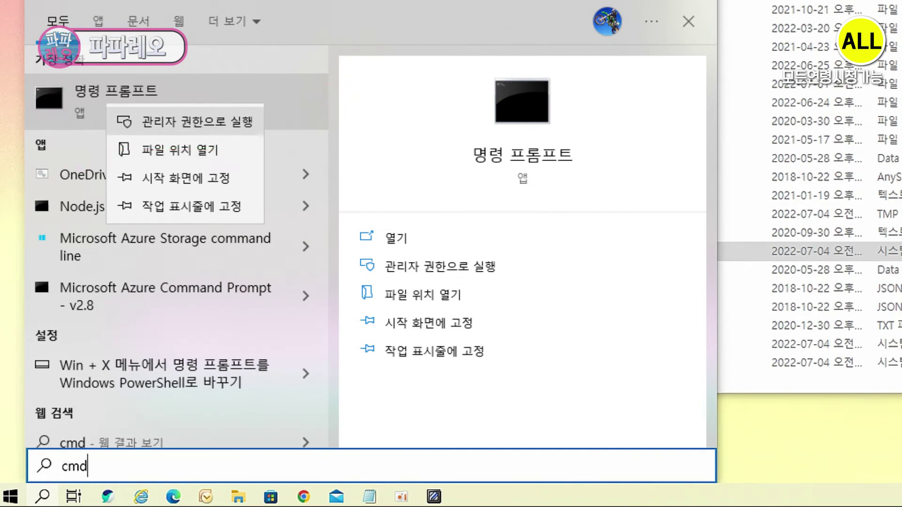
key("Return")
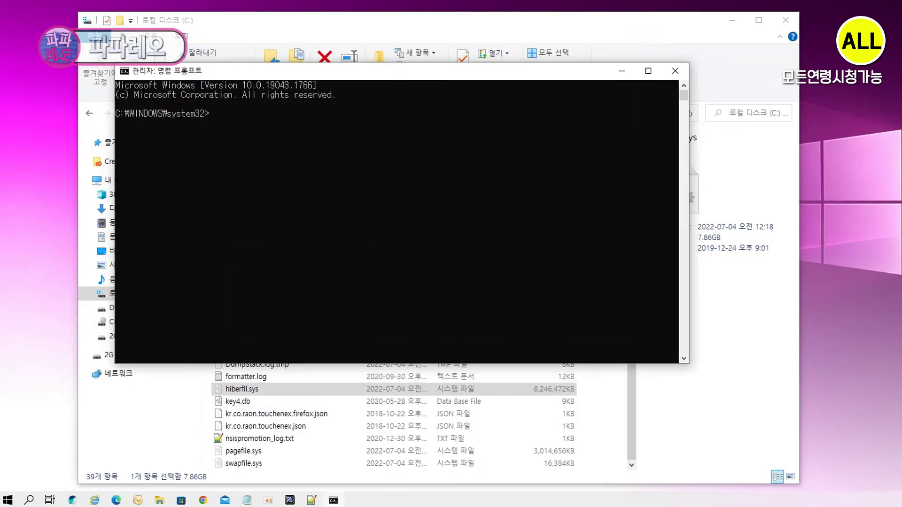
Step: Disable hibernation with the command powercfg -h off and check the C: drive listing for hiberfil.sys
type("powercfg -h off")
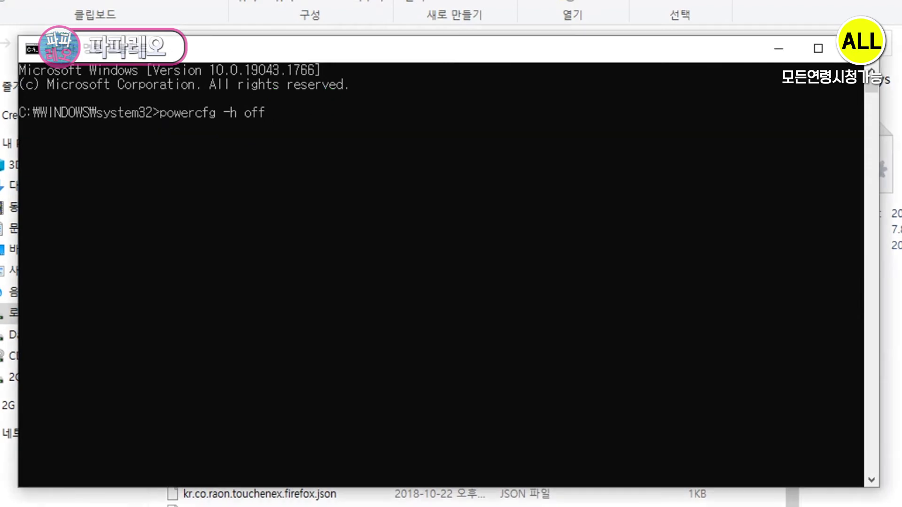
key("Return")
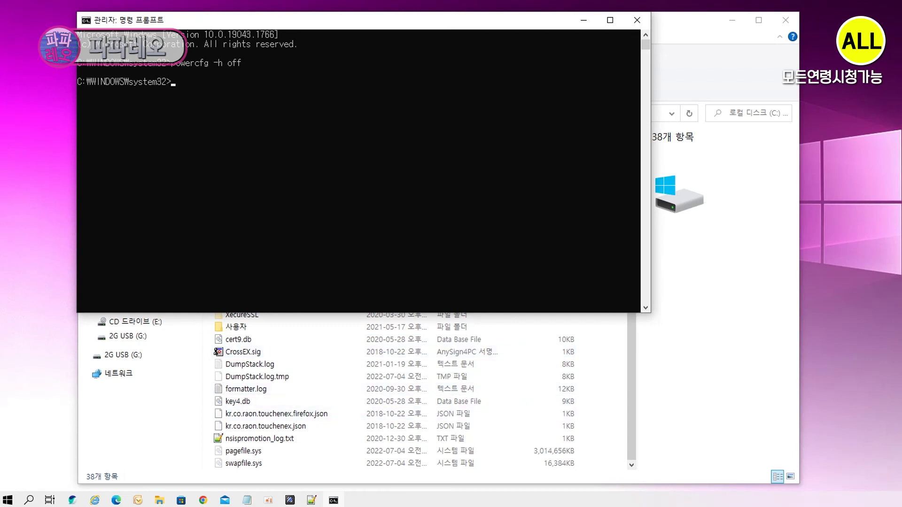
key("ctrl+2")
mouse_move(227, 329)
left_mouse_down()
mouse_move(230, 472)
mouse_move(544, 479)
left_mouse_up()
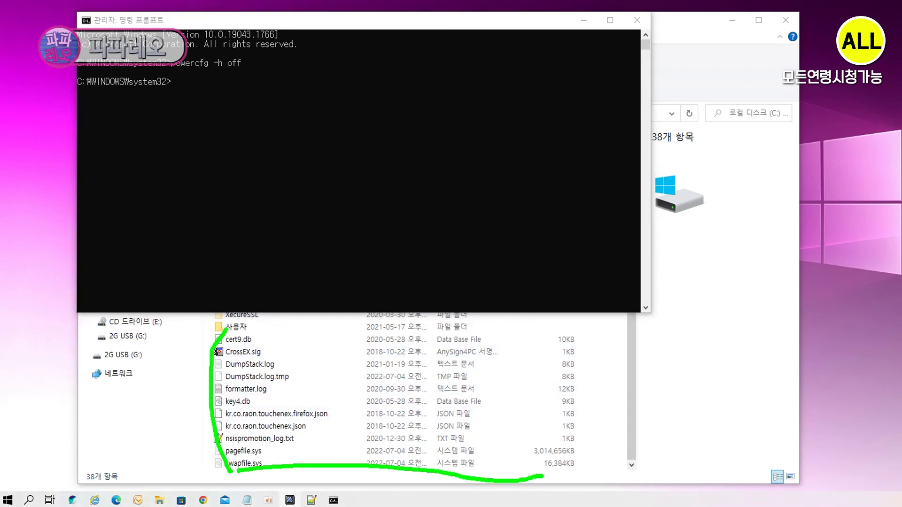
key("Escape")
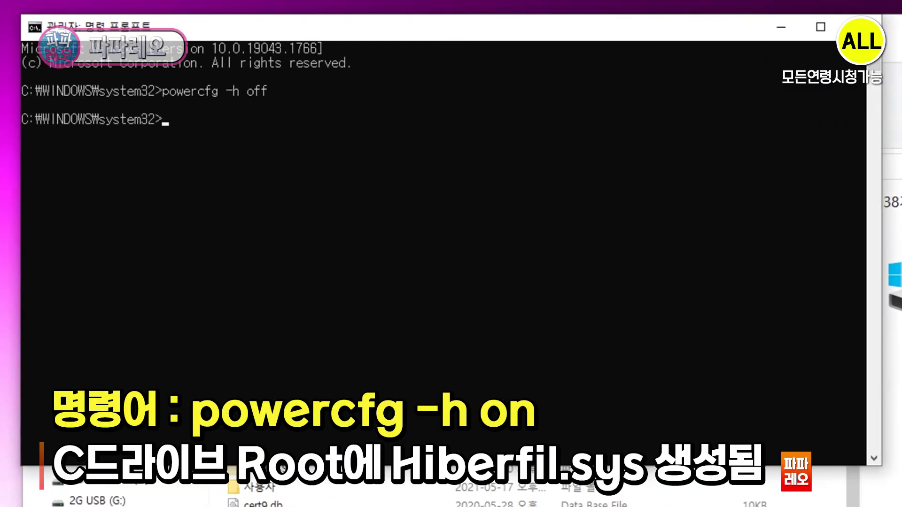
Step: Enable hibernation again with the command powercfg -h on
key("Up")
key("BackSpace")
key("BackSpace")
type("n")
key("Return")
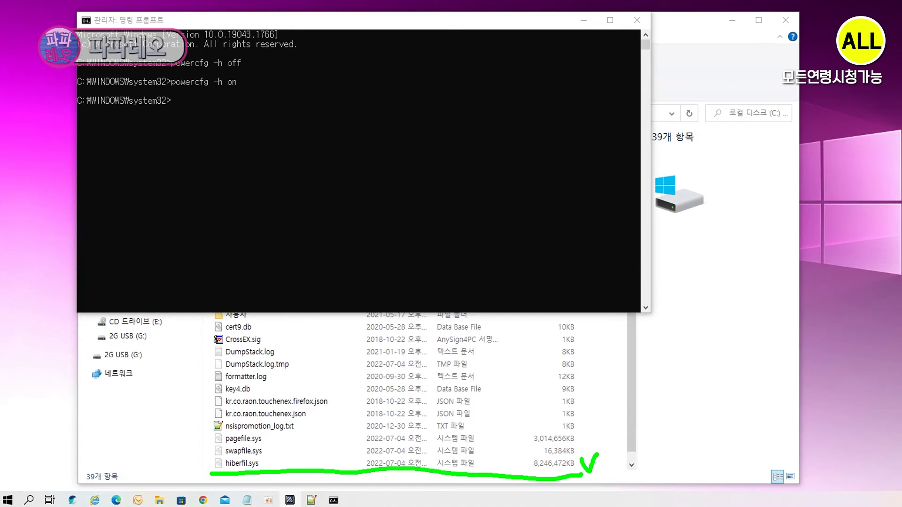
Step: Turn hibernation back off with the command powercfg -h off
key("Up")
key("BackSpace")
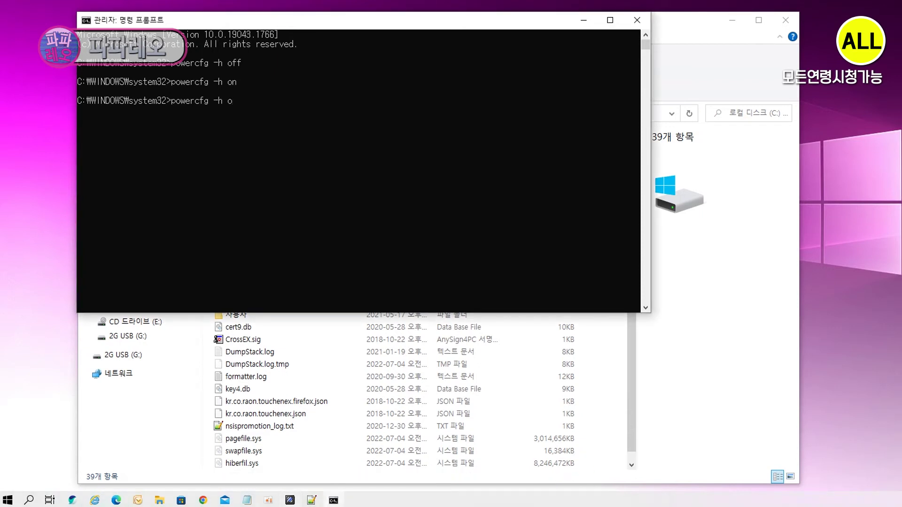
type("ff")
key("Return")
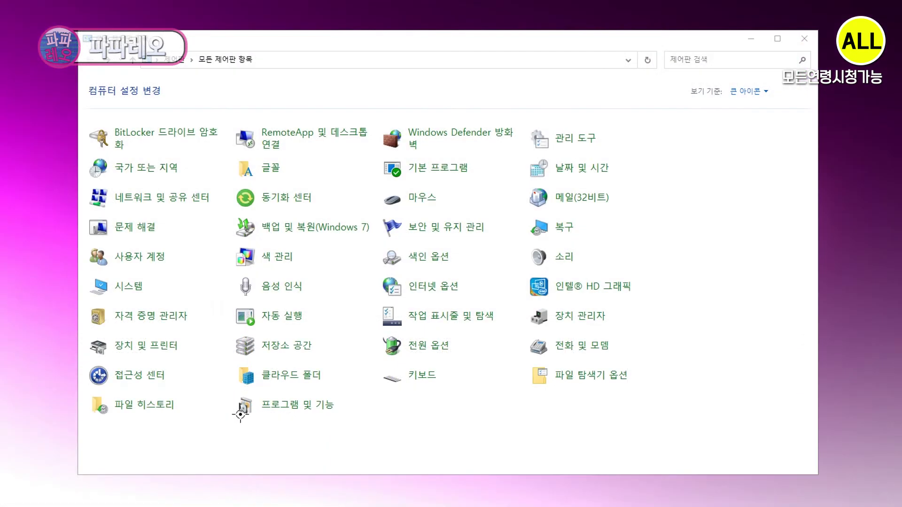
Step: Open 프로그램 및 기능 from the Control Panel, look through the installed programs and choose Windows 기능 켜기/끄기
left_click_drag(237, 416, 338, 412)
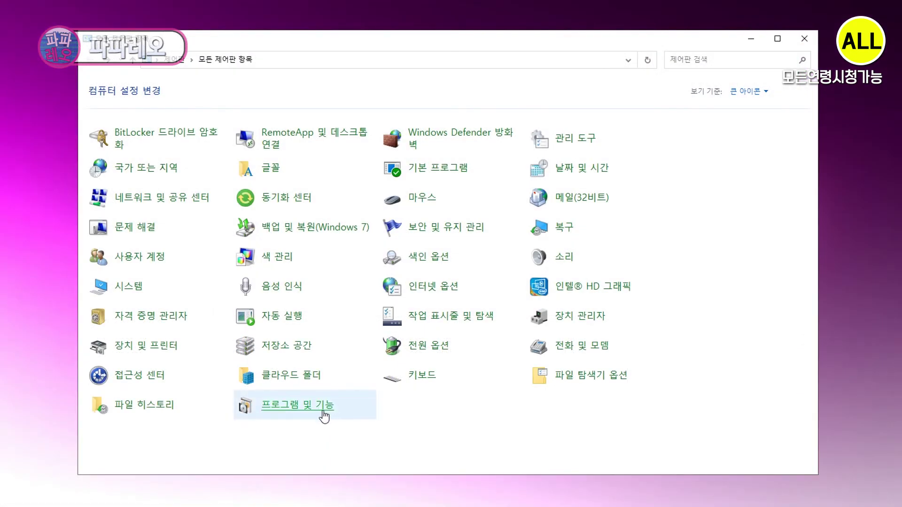
left_click(322, 408)
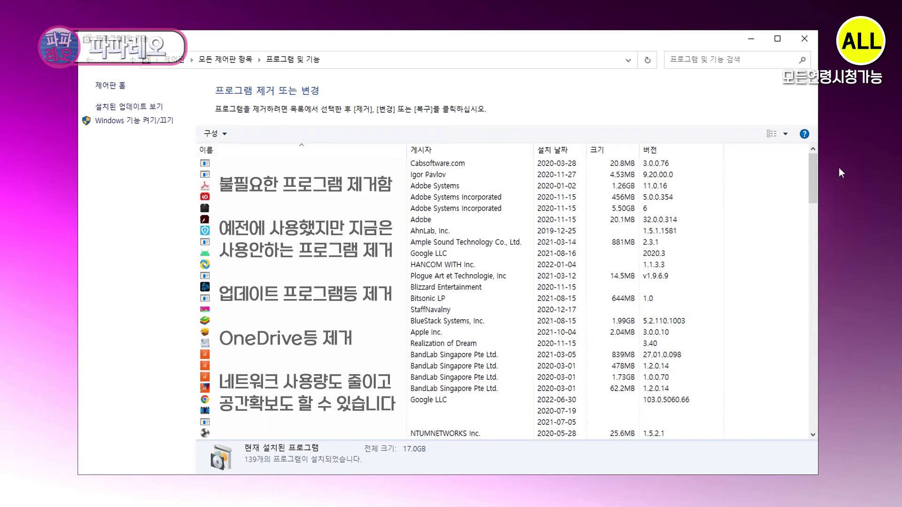
left_click_drag(813, 170, 817, 434)
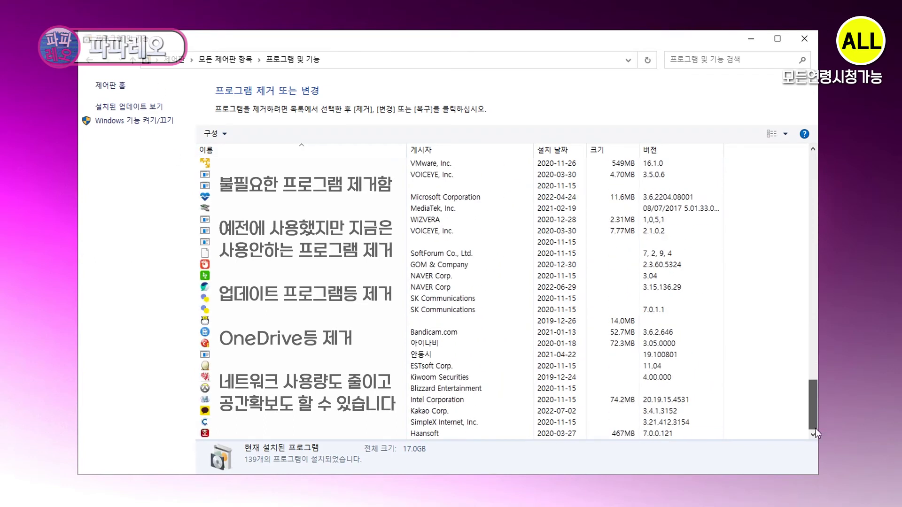
left_click_drag(813, 426, 798, 227)
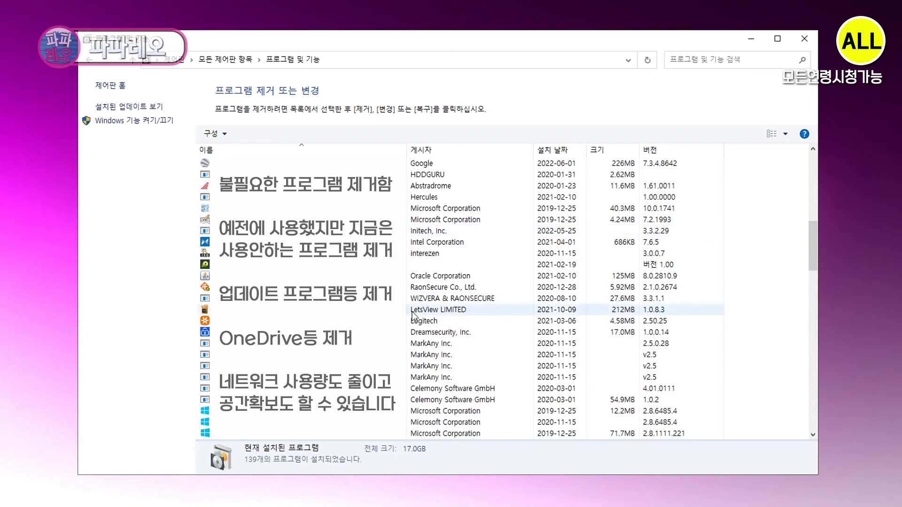
scroll(415, 318, "up", 1)
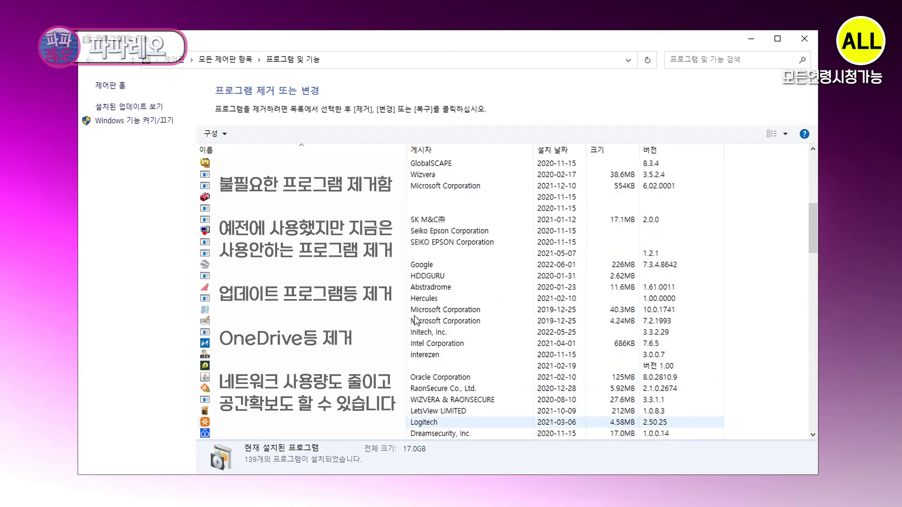
scroll(415, 316, "up", 3)
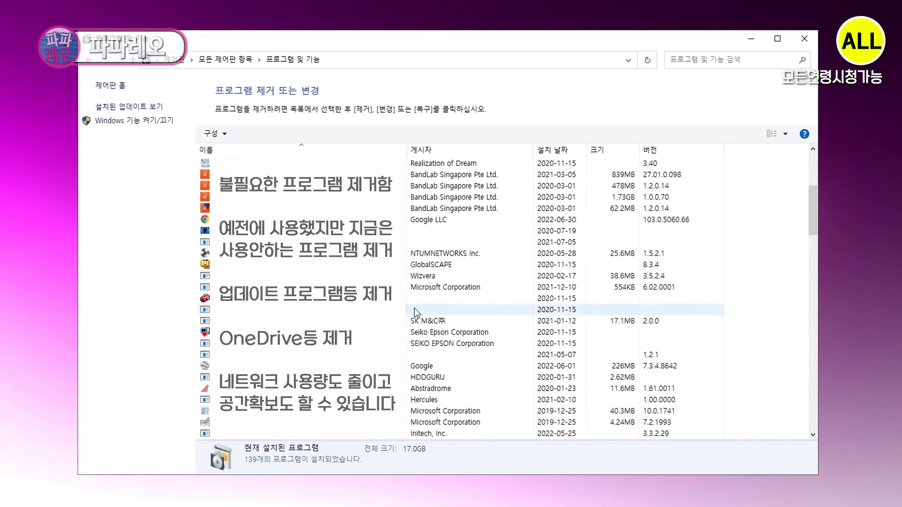
scroll(414, 308, "up", 5)
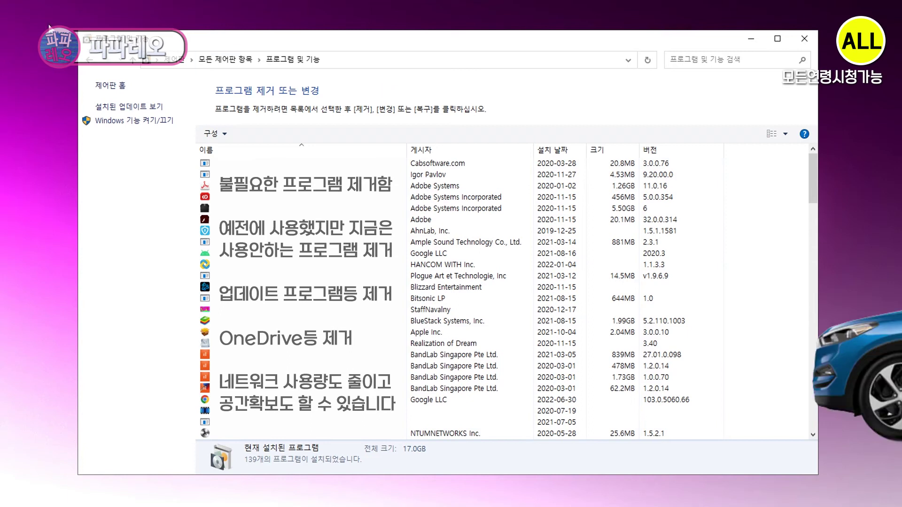
left_click(125, 121)
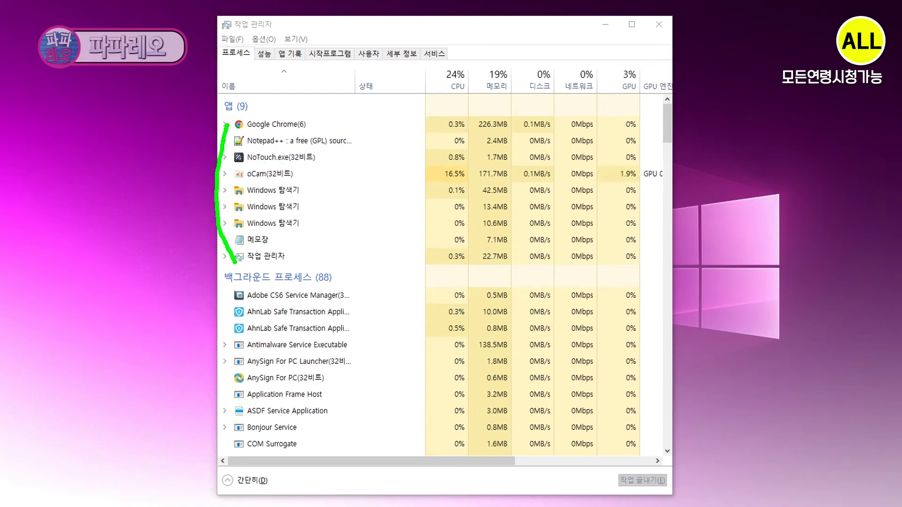
Step: End the Google Chrome task among the running apps in Task Manager
left_click(282, 125)
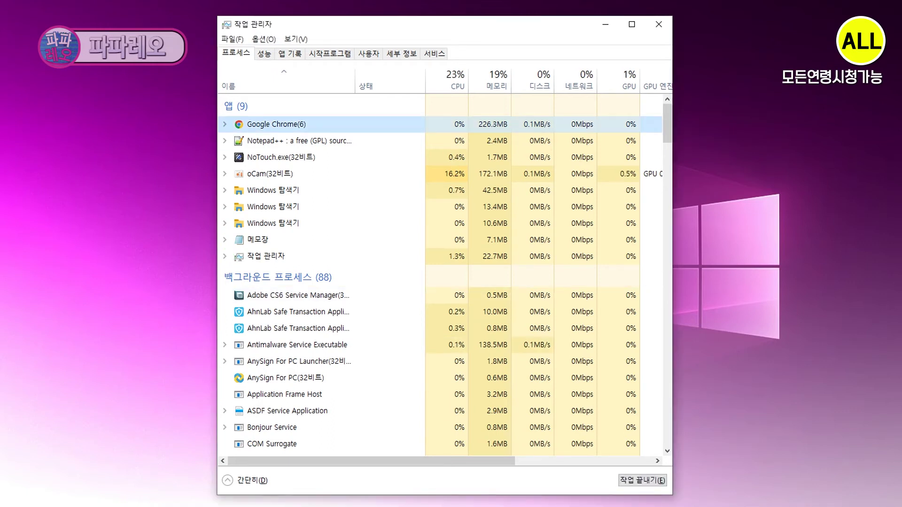
right_click(271, 125)
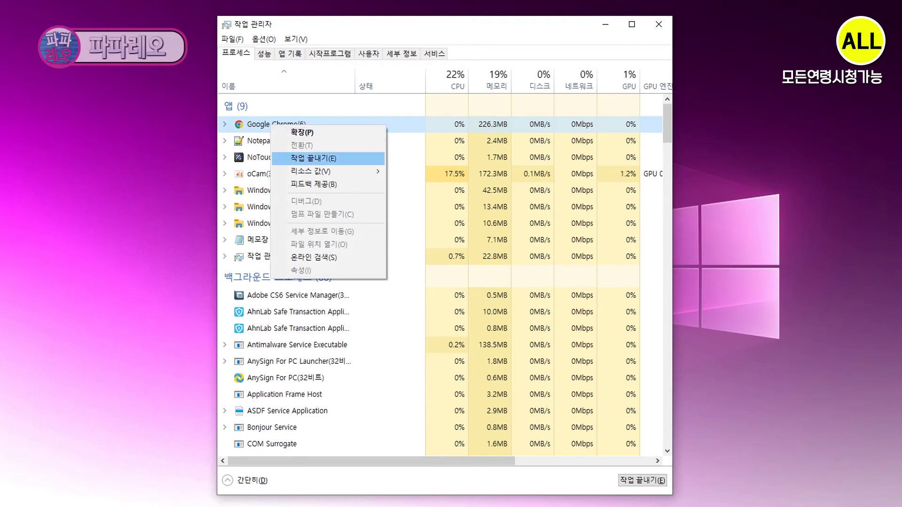
left_click(313, 158)
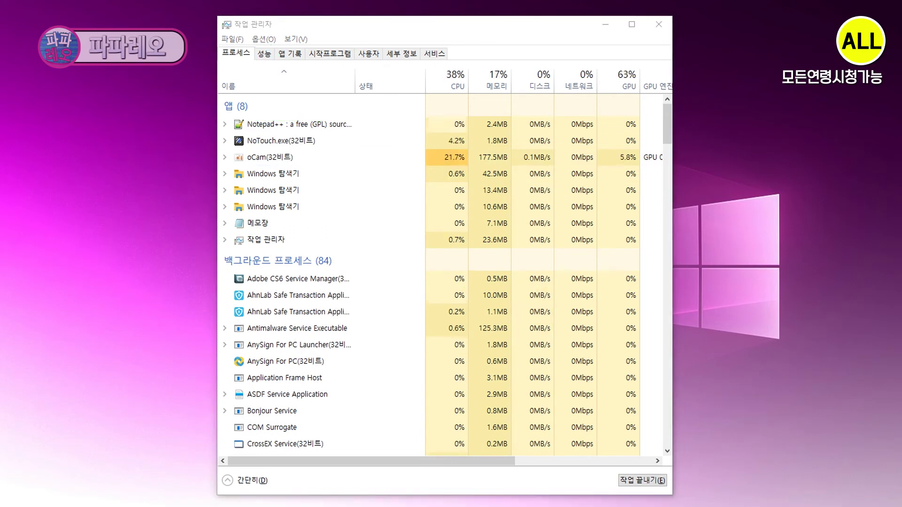
Step: Look over the CPU performance and the 시작프로그램 list, and try to disable AnySign For PC at startup
left_click(264, 53)
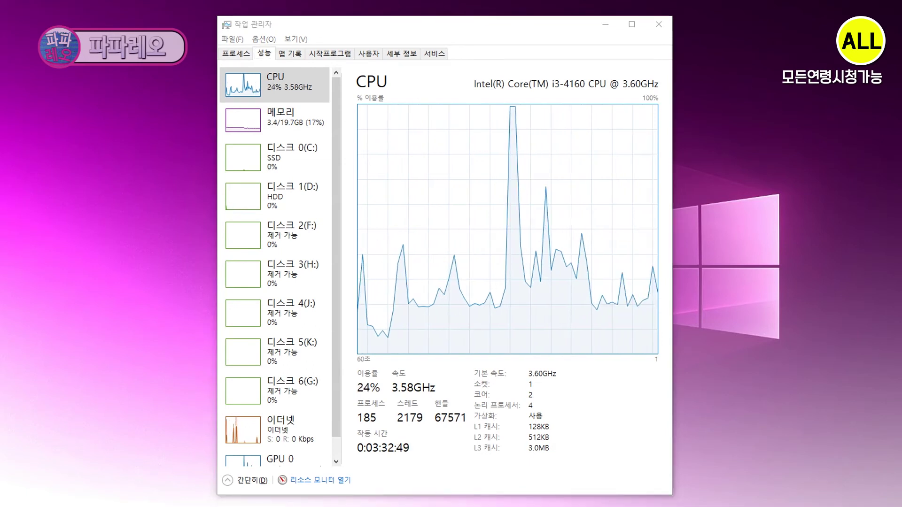
left_click(330, 53)
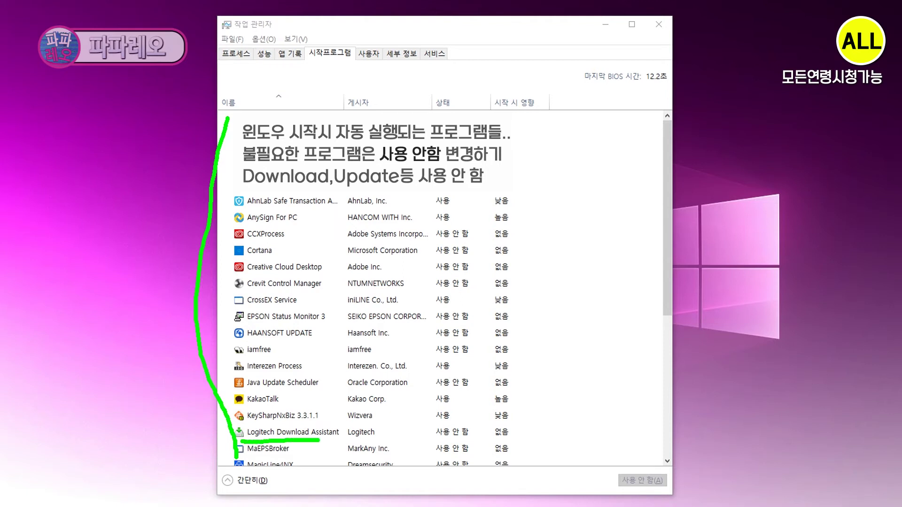
right_click(282, 219)
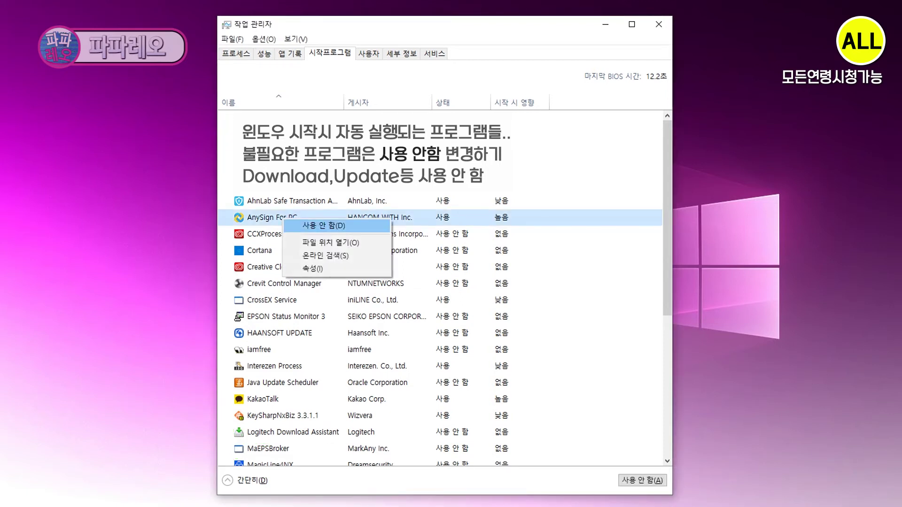
left_click(324, 226)
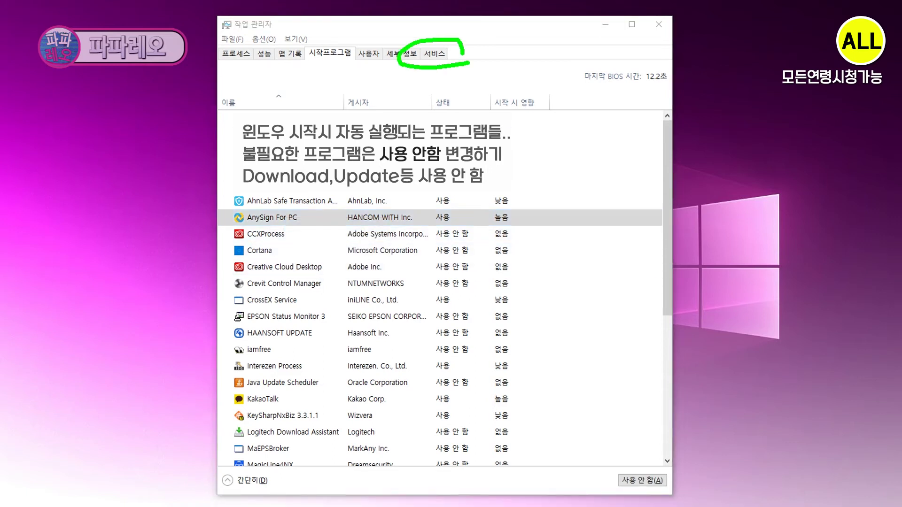
Step: Look through the Windows services listed in Task Manager along with their status
left_click(434, 53)
mouse_move(221, 62)
left_mouse_down()
mouse_move(192, 261)
mouse_move(220, 464)
left_mouse_up()
key("Escape")
scroll(440, 268, "down", 11)
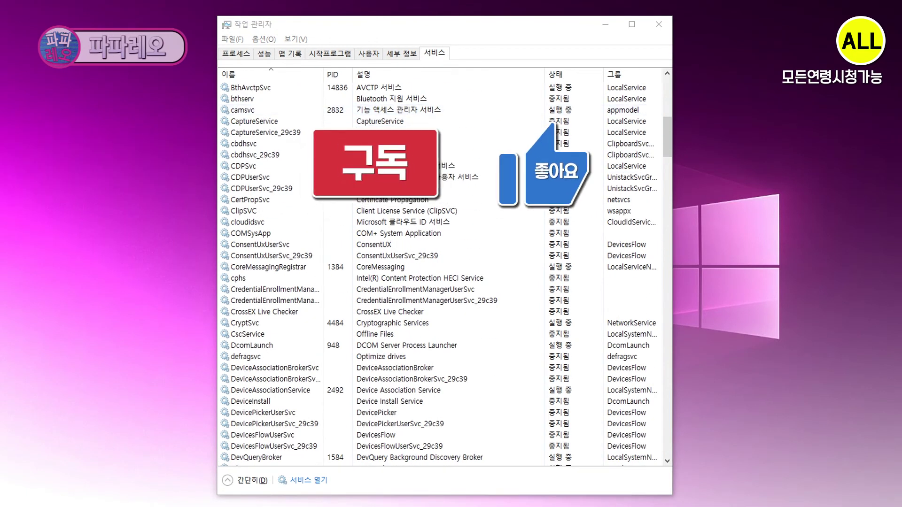
scroll(440, 268, "down", 7)
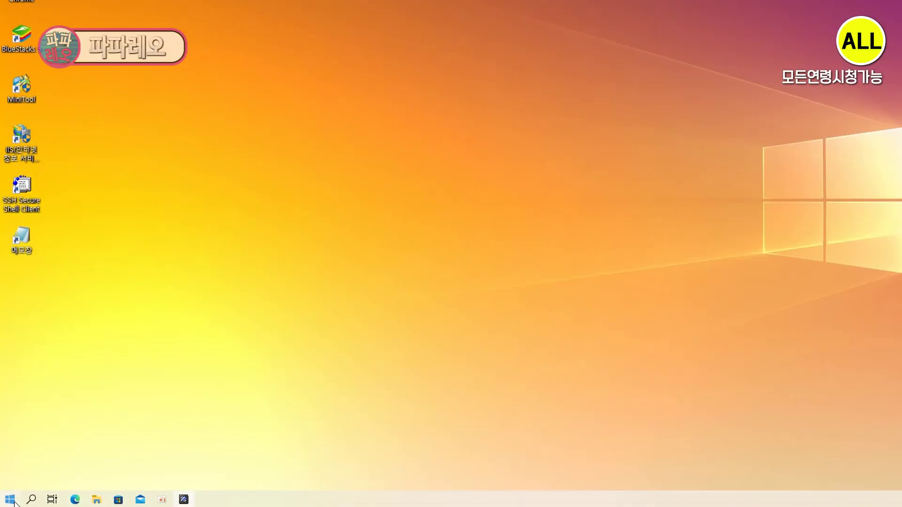
Step: Open the 저장소 page of the Windows 시스템 settings and review its additional storage options
left_click(11, 501)
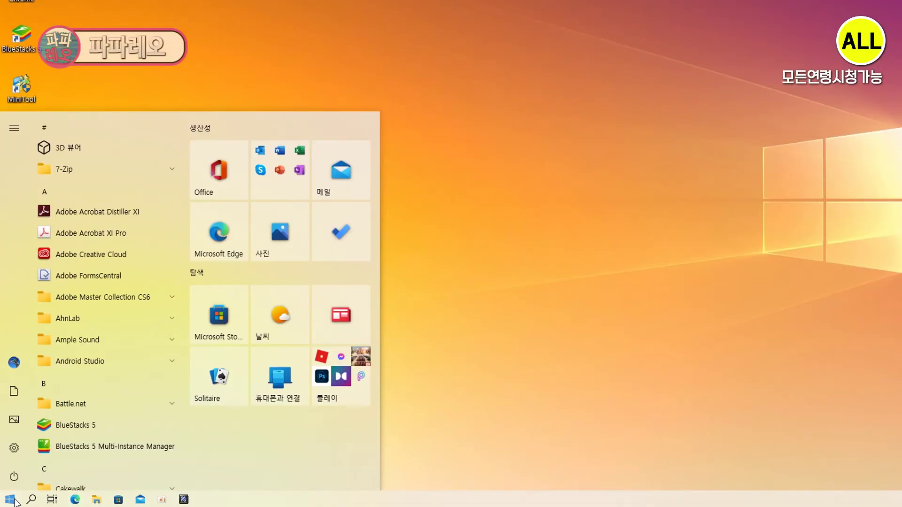
left_click(13, 450)
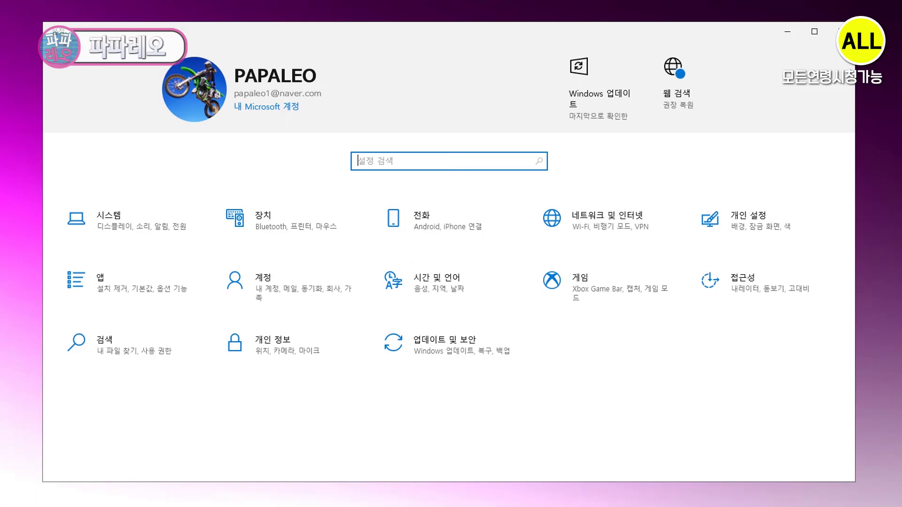
left_click(120, 218)
scroll(89, 227, "down", 3)
left_click(87, 220)
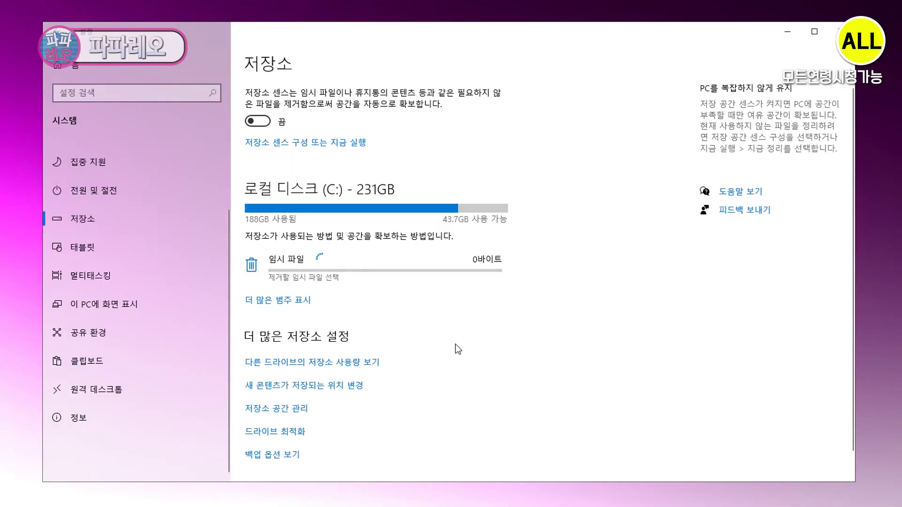
mouse_move(244, 358)
left_mouse_down()
mouse_move(247, 465)
mouse_move(242, 420)
mouse_move(319, 424)
left_mouse_up()
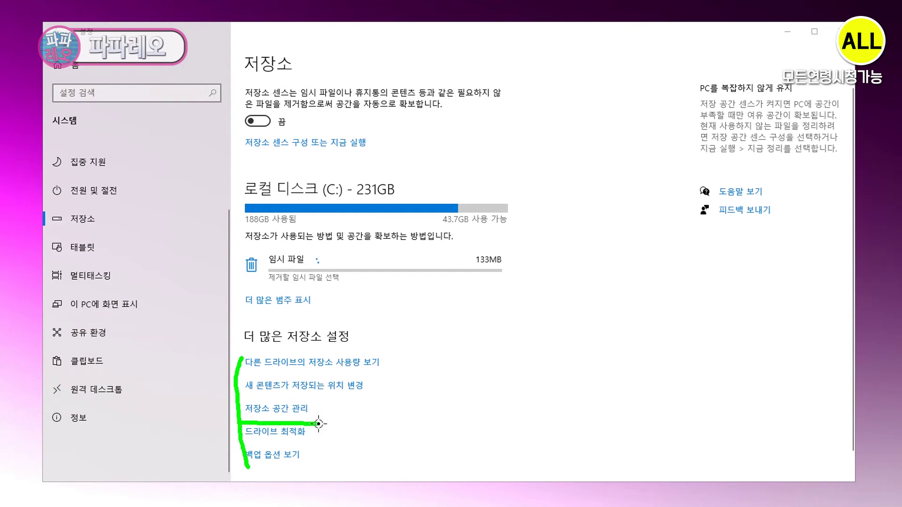
left_click_drag(251, 446, 323, 447)
key("Escape")
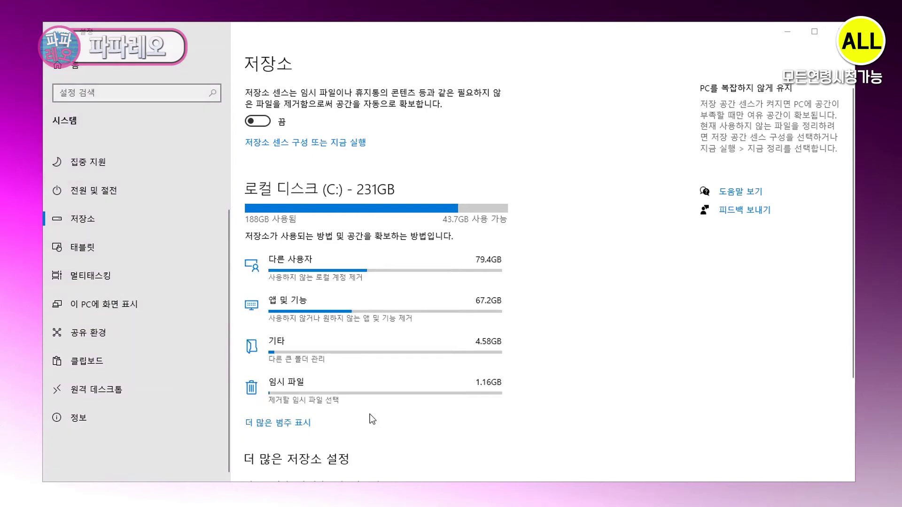
Step: Open 드라이브 최적화, check the state of the listed drives, and close the window
scroll(312, 394, "down", 3)
left_click(294, 416)
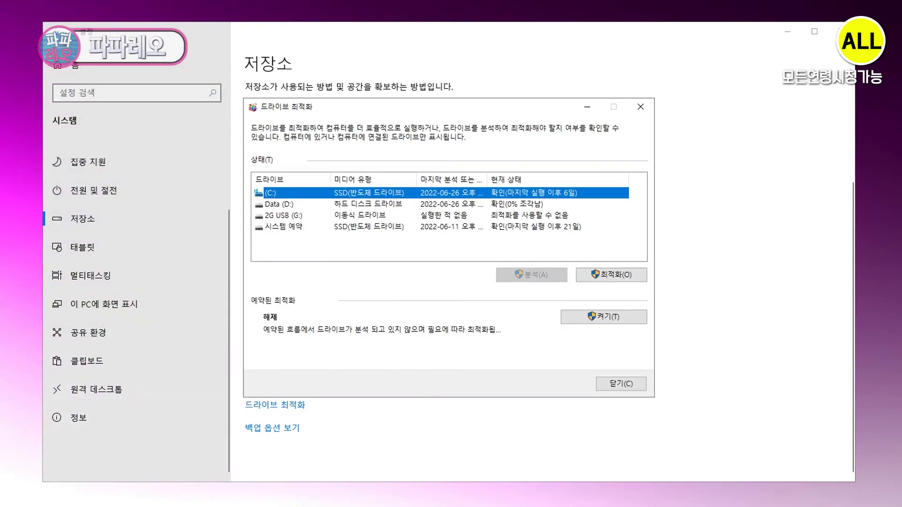
key("ctrl+2")
mouse_move(249, 96)
left_mouse_down()
mouse_move(237, 233)
mouse_move(253, 268)
left_mouse_up()
key("Escape")
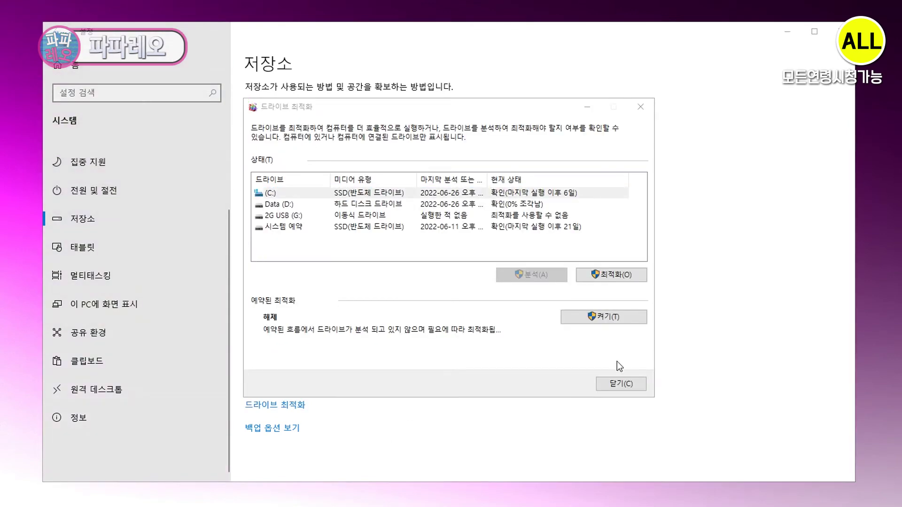
left_click(621, 384)
Step: Open 임시 파일, examine which kinds of temporary files can be removed, and return to the storage page
key("ctrl+2")
left_click_drag(245, 416, 459, 410)
key("Escape")
left_click(387, 396)
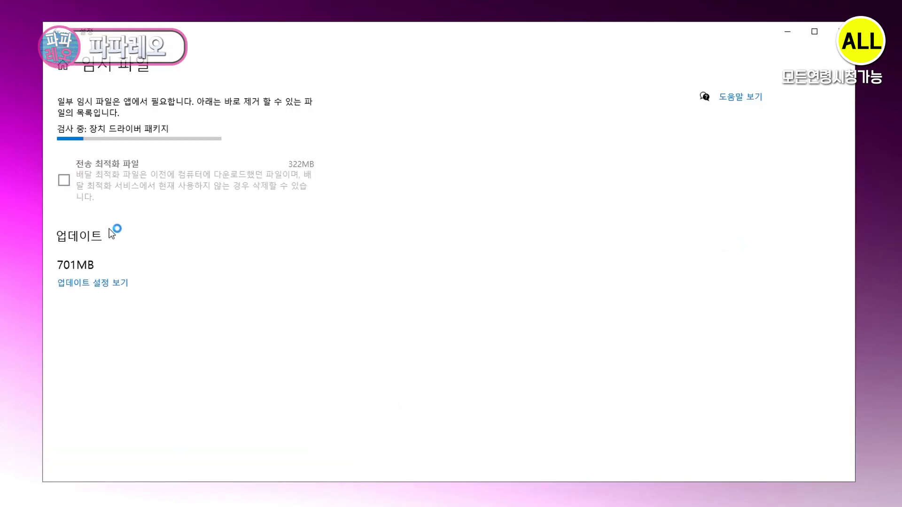
key("ctrl+2")
left_click_drag(317, 114, 342, 465)
key("Escape")
scroll(289, 408, "down", 5)
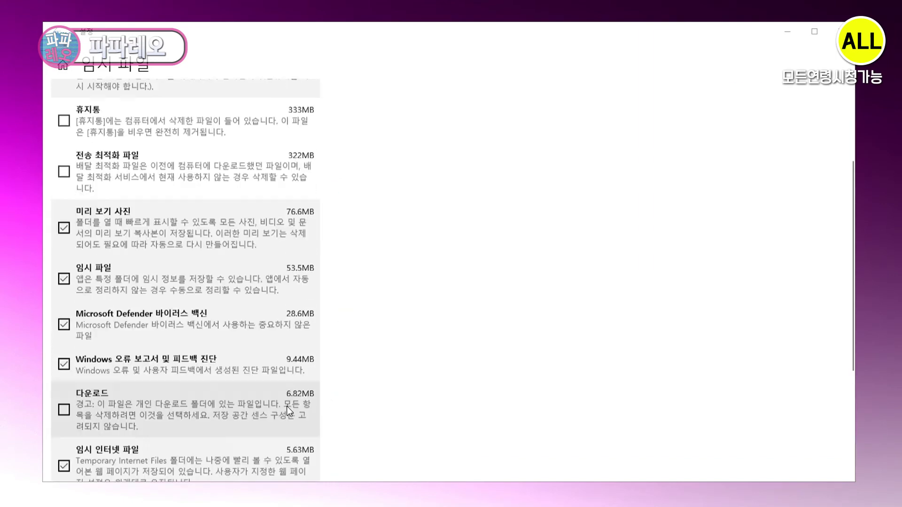
scroll(281, 408, "up", 7)
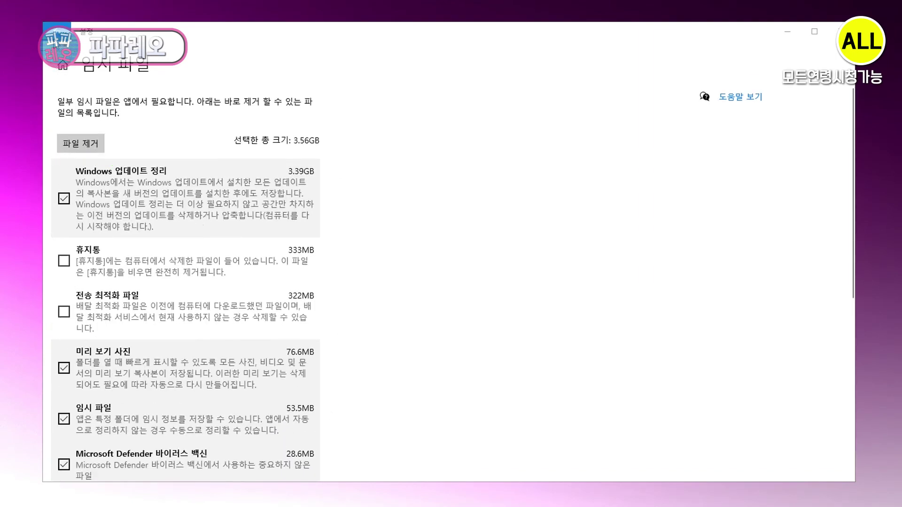
key("alt+Left")
Step: Turn off notifications from apps and other senders on the 알림 및 작업 page
scroll(381, 330, "down", 3)
left_click(103, 214)
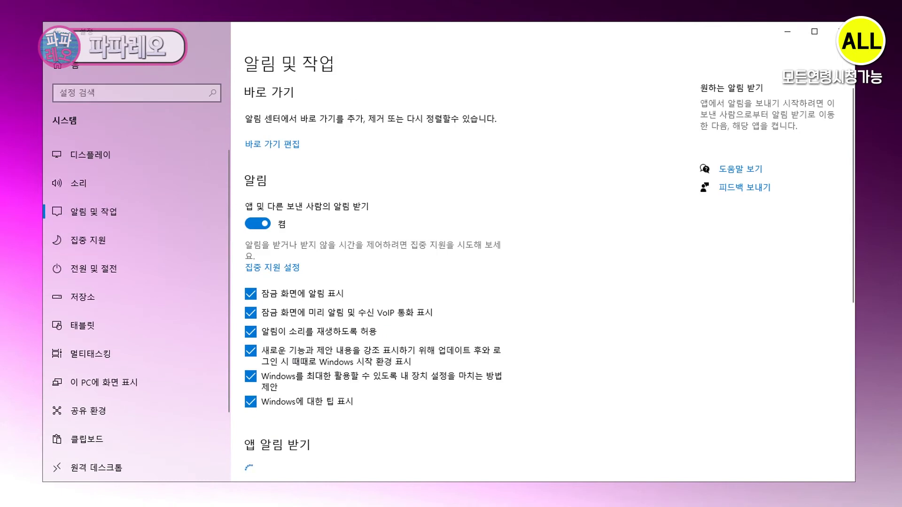
left_click_drag(236, 232, 387, 238)
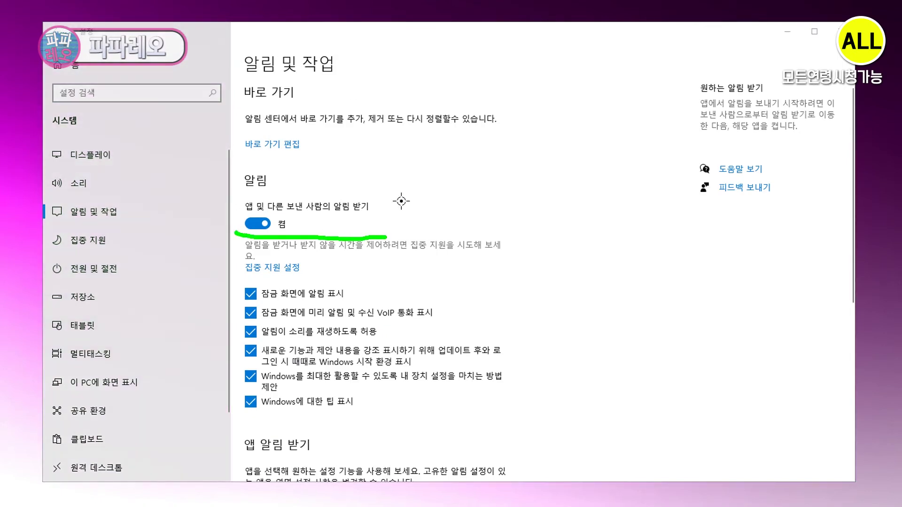
left_click_drag(236, 202, 243, 283)
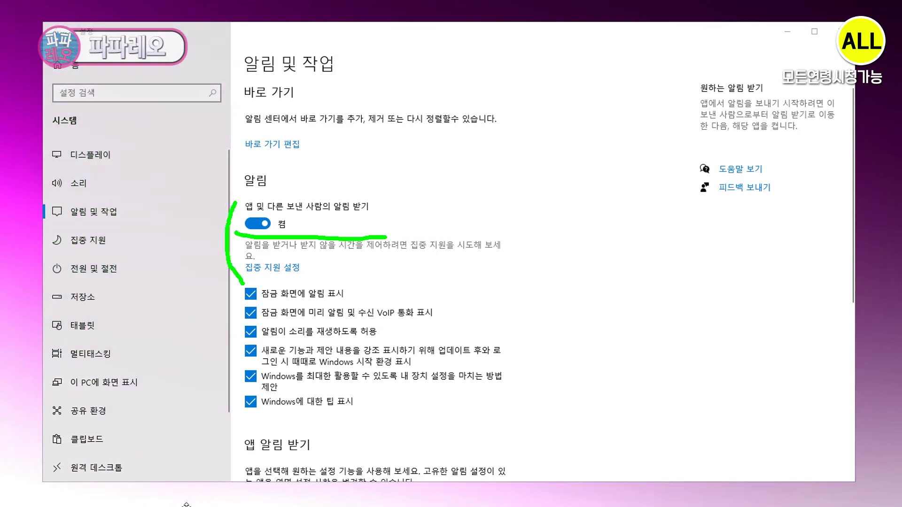
key("Escape")
left_click(258, 224)
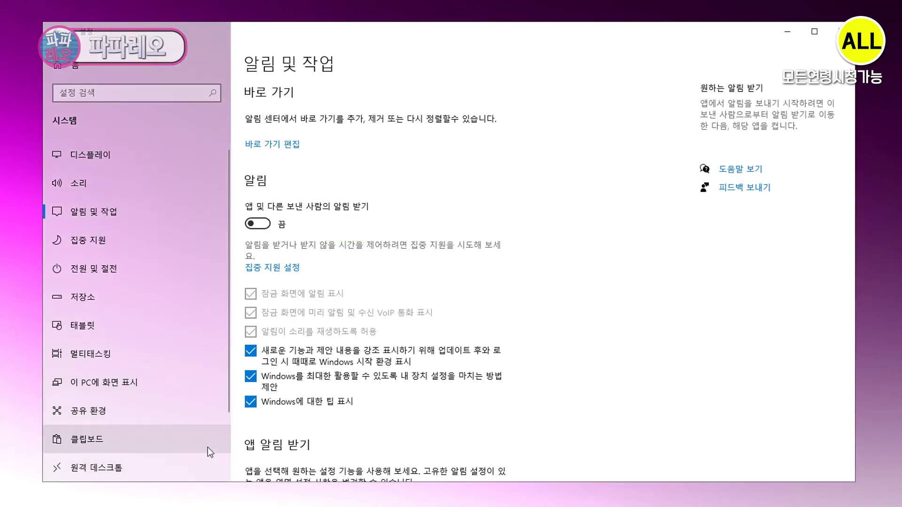
Step: Review the 집중 지원 options and the screen and sleep times under 전원 및 절전
scroll(471, 321, "down", 5)
scroll(471, 320, "up", 6)
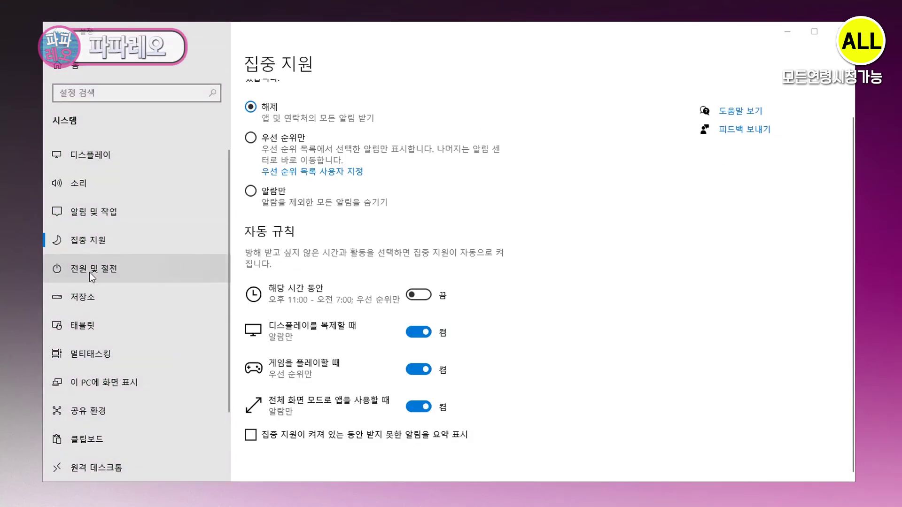
left_click(89, 272)
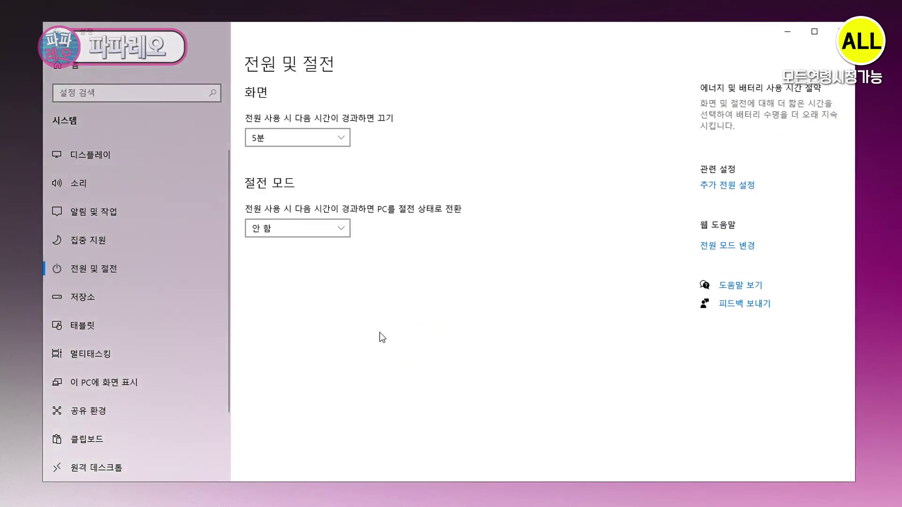
key("ctrl+2")
left_click_drag(239, 139, 244, 259)
key("Escape")
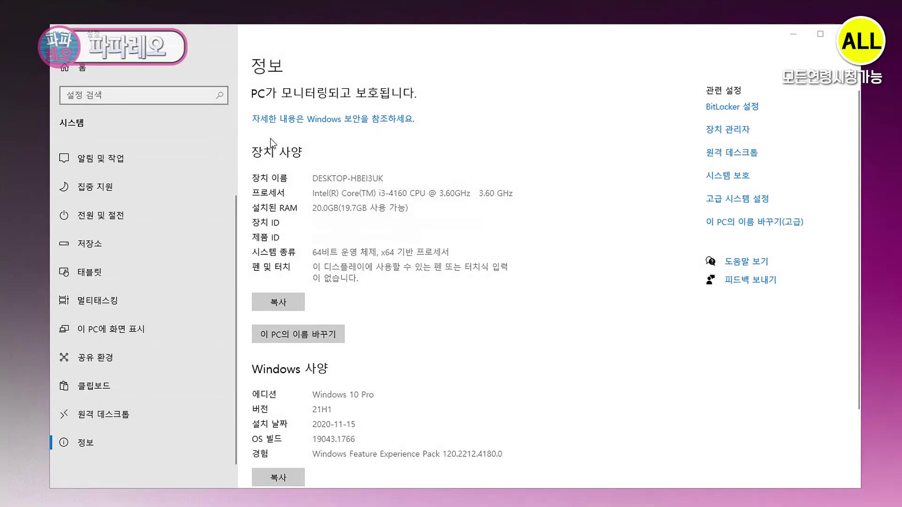
Step: Turn off 자동 실행 for all media and devices in the 장치 settings
left_click(80, 68)
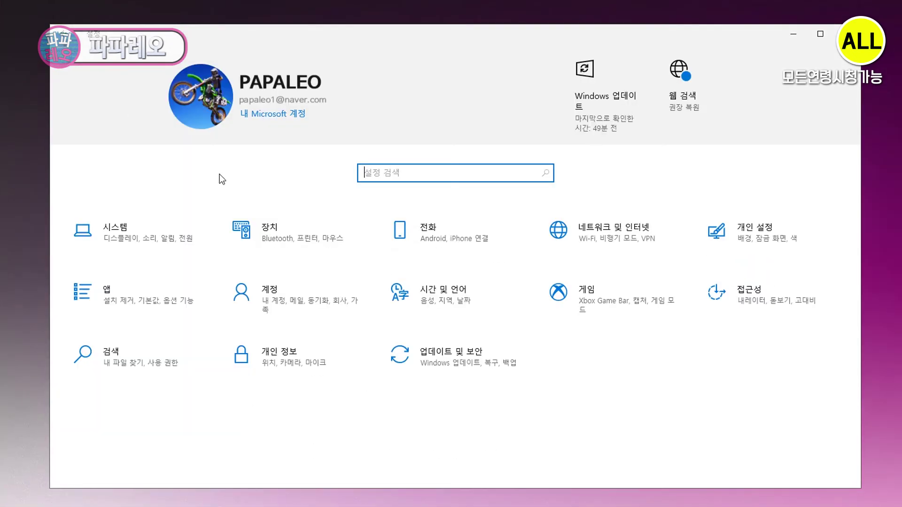
left_click(284, 228)
left_click(155, 314)
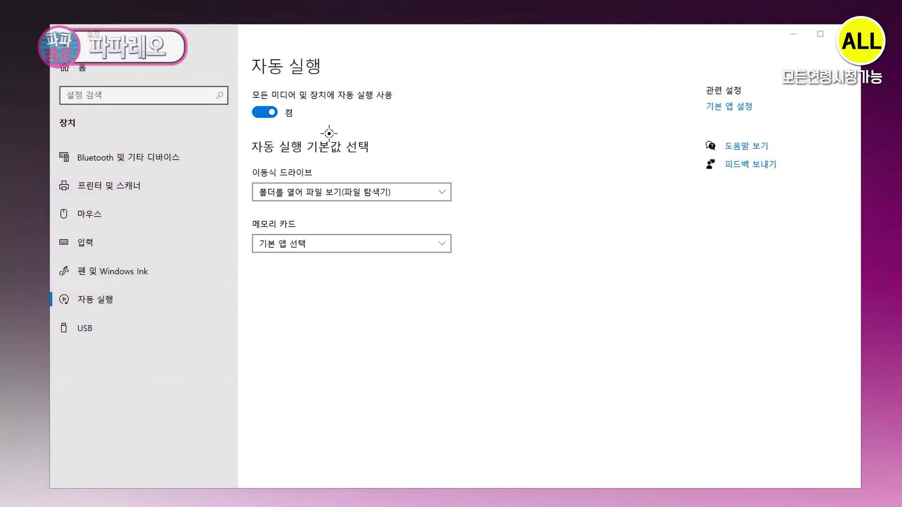
mouse_move(243, 61)
left_mouse_down()
mouse_move(227, 282)
mouse_move(238, 288)
left_mouse_up()
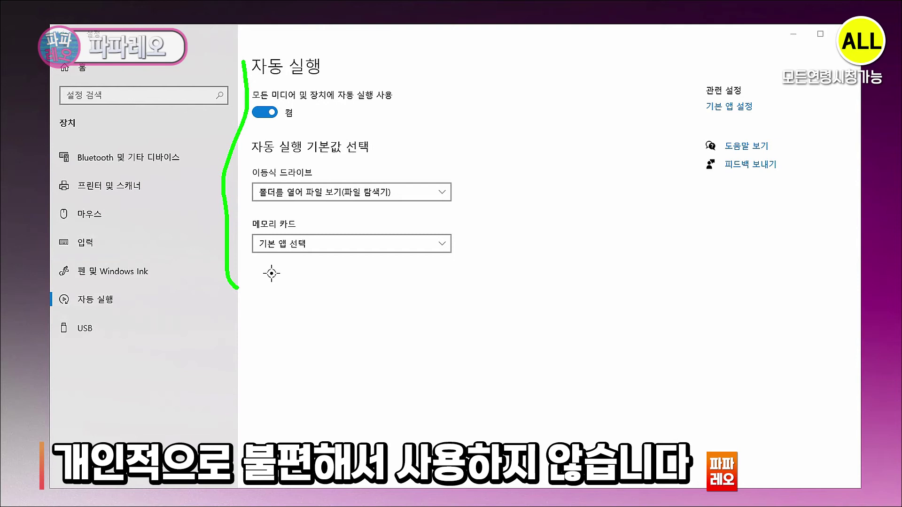
left_click(269, 112)
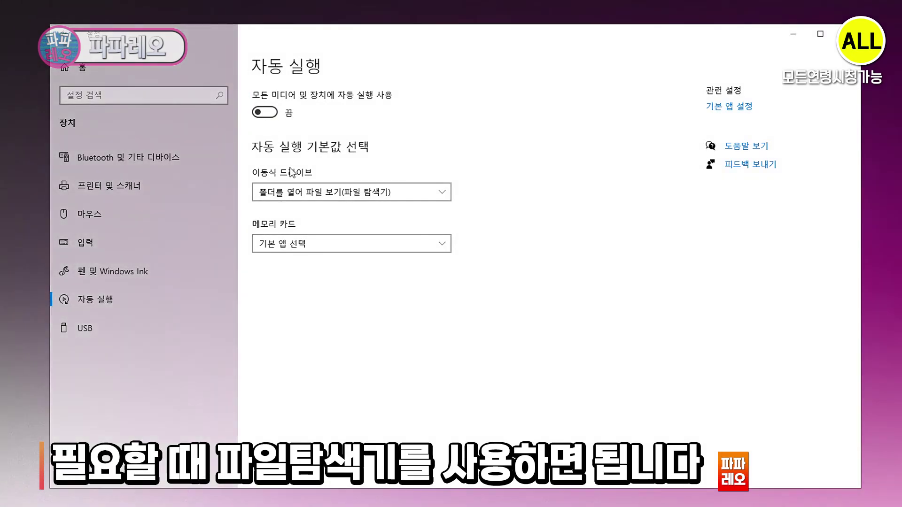
Step: Open the 개인 설정 category and review the current theme on the 테마 page
left_click(70, 66)
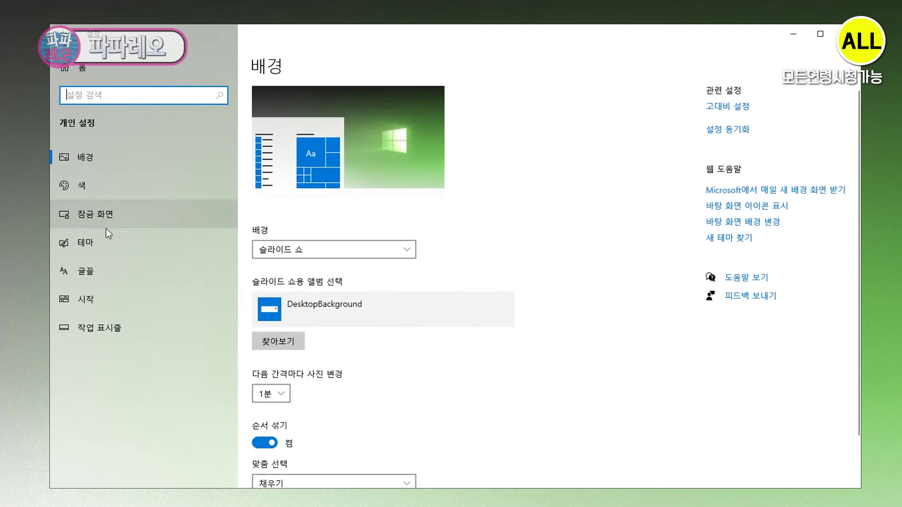
left_click(99, 243)
left_click_drag(244, 75, 299, 76)
left_click_drag(249, 93, 246, 288)
key("Escape")
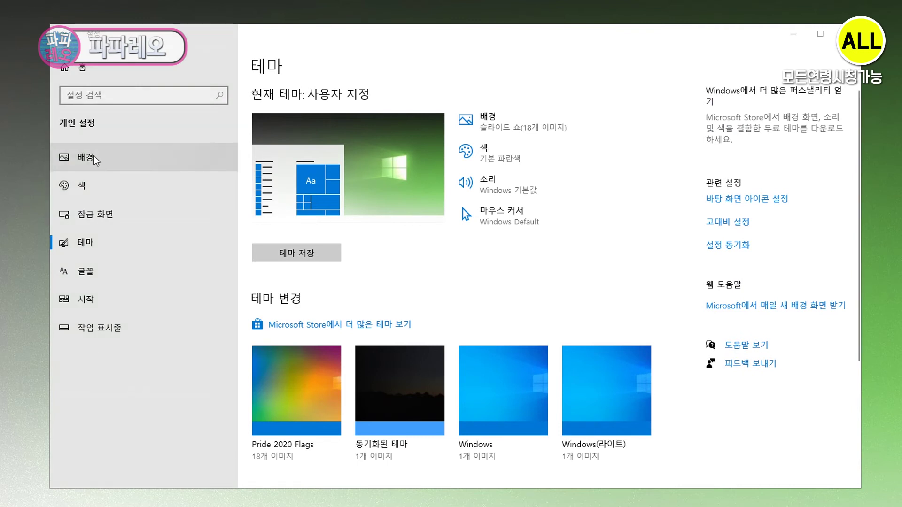
Step: Look over the 색 page, the background choices for 잠금 화면, and the 글꼴 page
left_click(132, 186)
left_click(95, 214)
left_click_drag(245, 175, 484, 174)
key("Escape")
left_click(408, 202)
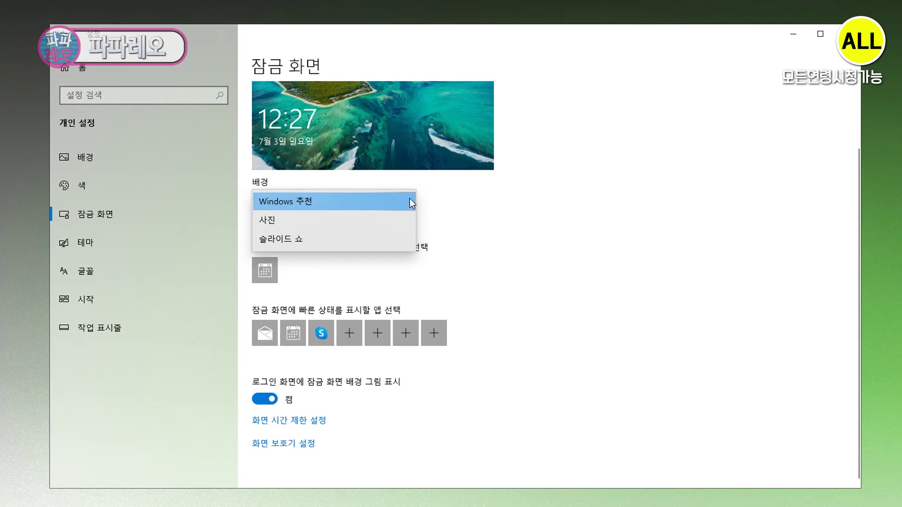
left_click(514, 224)
left_click(141, 275)
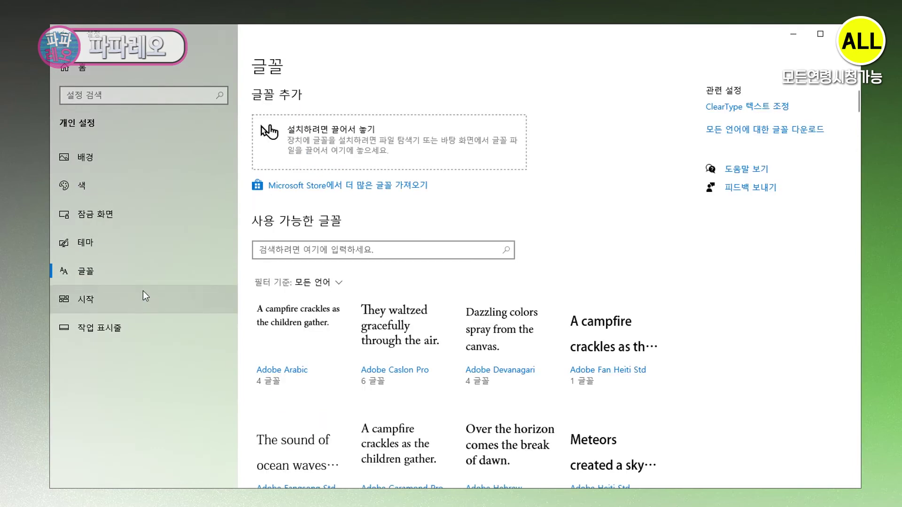
Step: Turn off recently added apps, occasional suggestions and recently opened items on the 시작 page
left_click(100, 303)
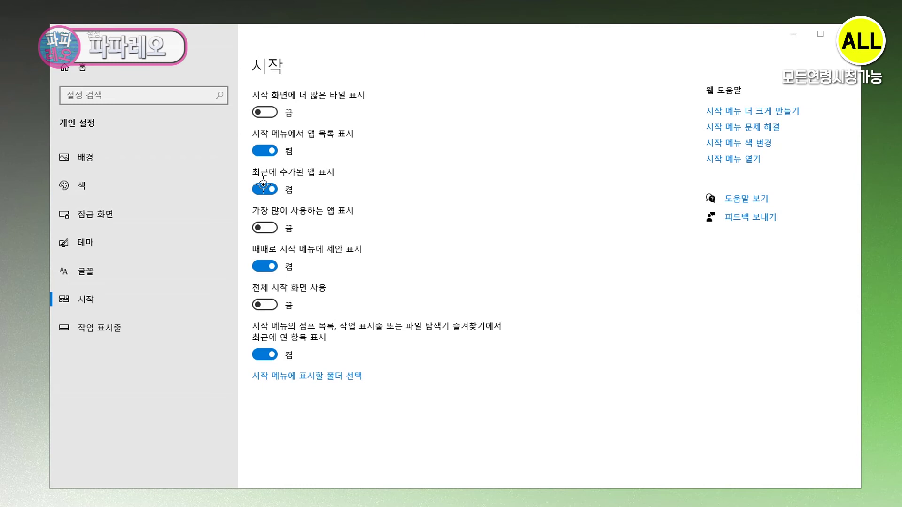
left_click_drag(245, 202, 335, 203)
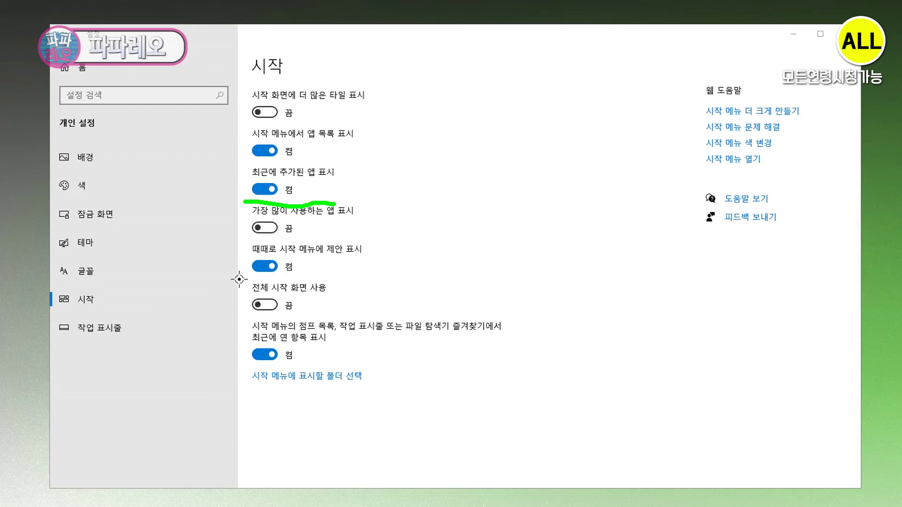
left_click_drag(249, 281, 311, 285)
left_click(265, 267)
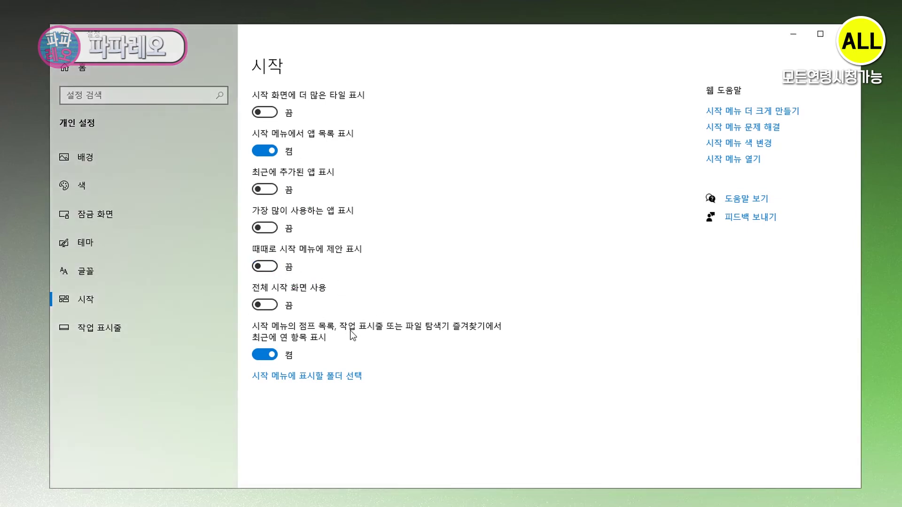
left_click_drag(253, 365, 499, 366)
left_click(265, 355)
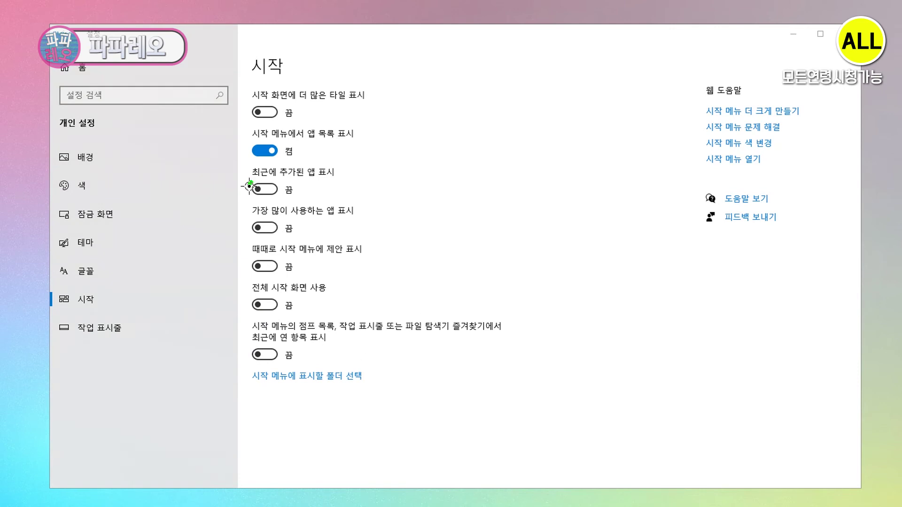
Step: Open the 앱 category and look through the installed programs on the 앱 및 기능 page
left_click_drag(251, 183, 248, 371)
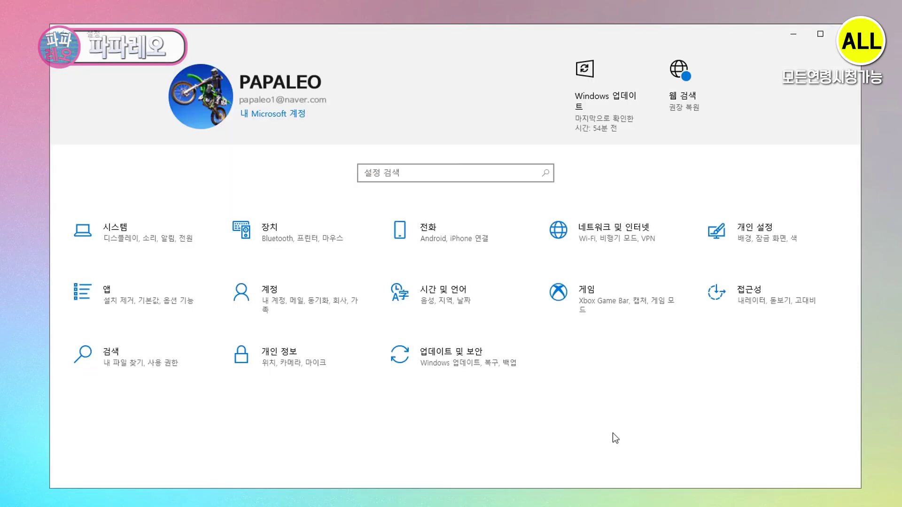
left_click(165, 308)
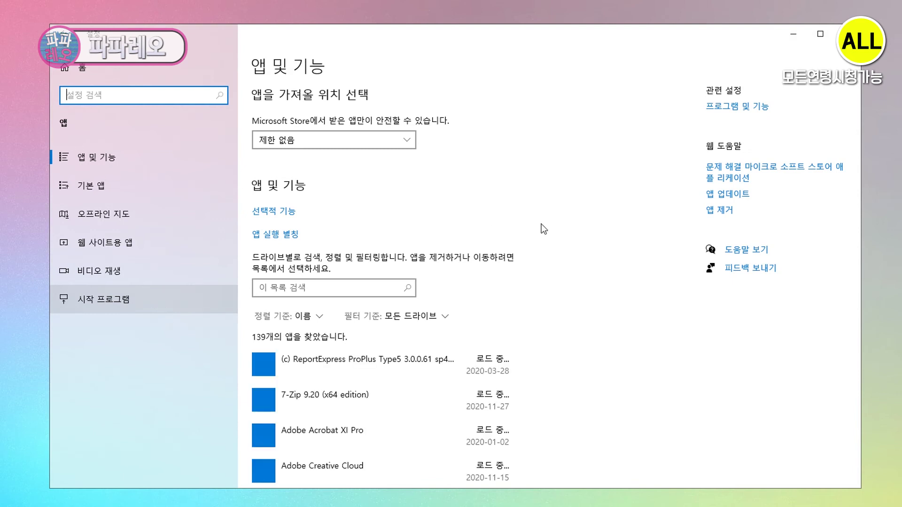
scroll(570, 352, "down", 20)
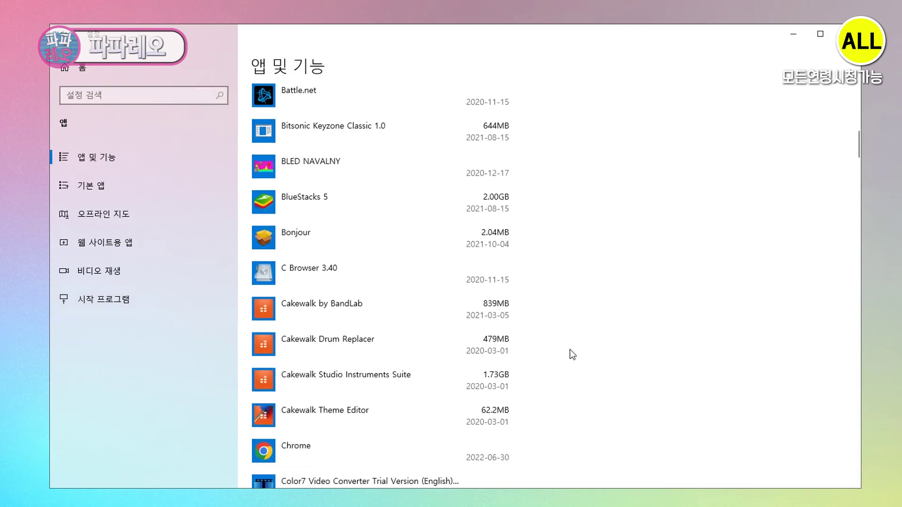
left_click_drag(859, 320, 376, 197)
Step: Try to uninstall BLED NAVALNY from the installed apps list, and cancel the Steam update
left_click(373, 253)
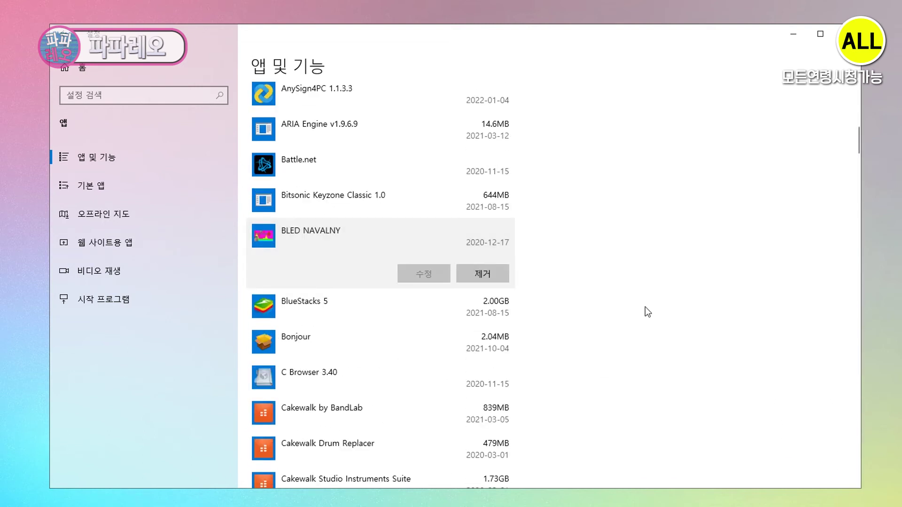
left_click(488, 277)
left_click(528, 248)
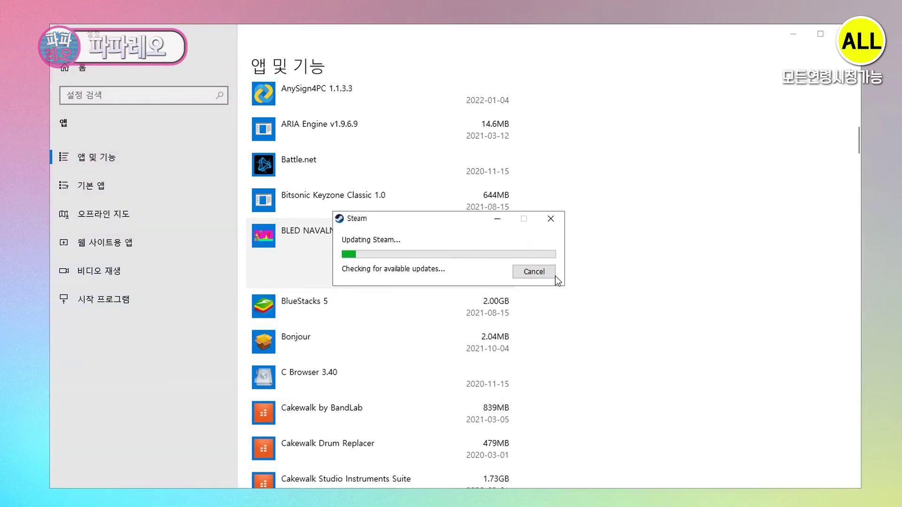
left_click(533, 272)
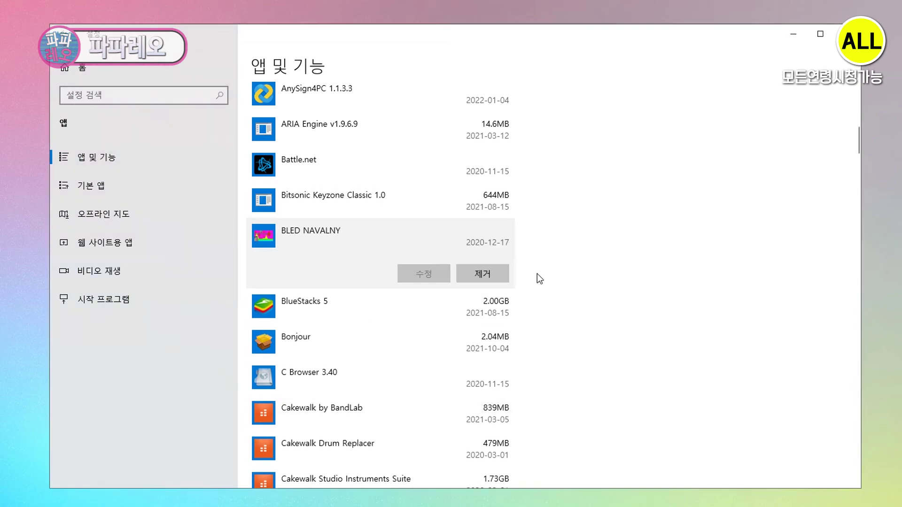
Step: On the 기본 앱 page, set GOM Player as the default video player and Chrome as the default web browser
left_click(106, 187)
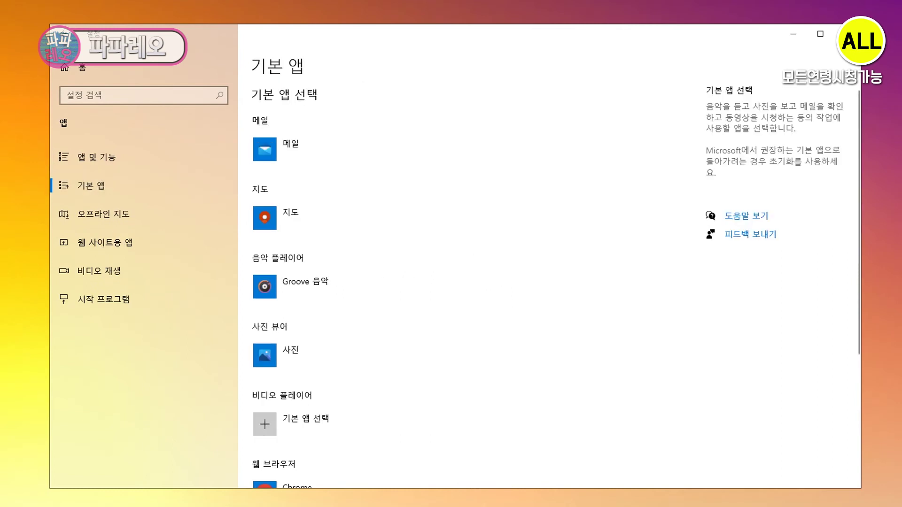
scroll(409, 237, "down", 5)
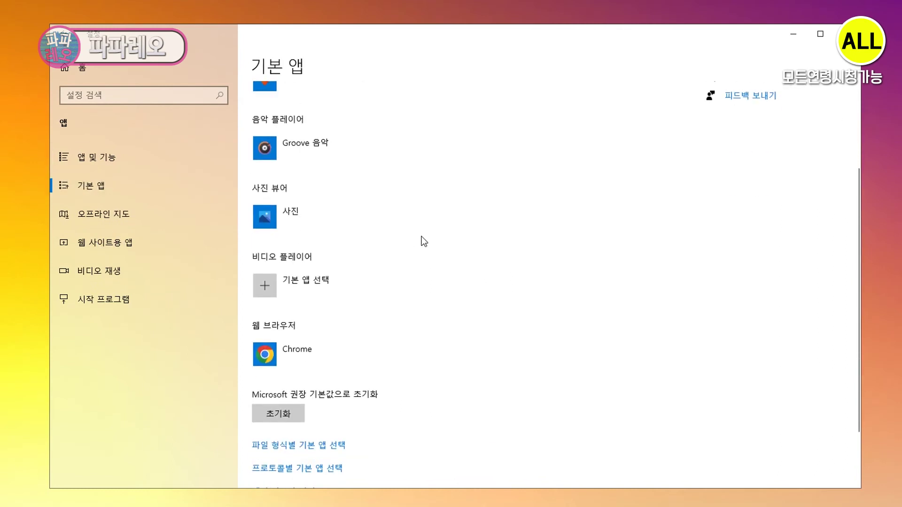
scroll(420, 236, "up", 5)
scroll(420, 236, "down", 3)
scroll(420, 235, "up", 3)
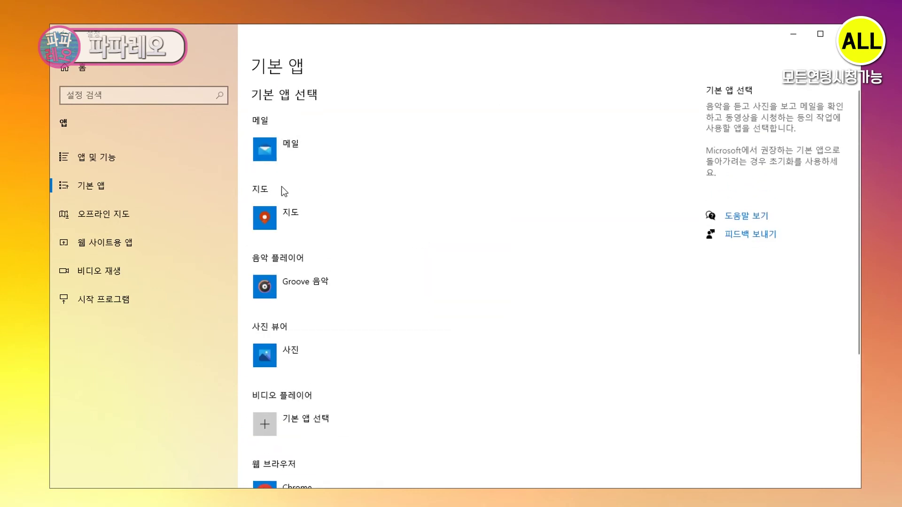
scroll(291, 262, "down", 5)
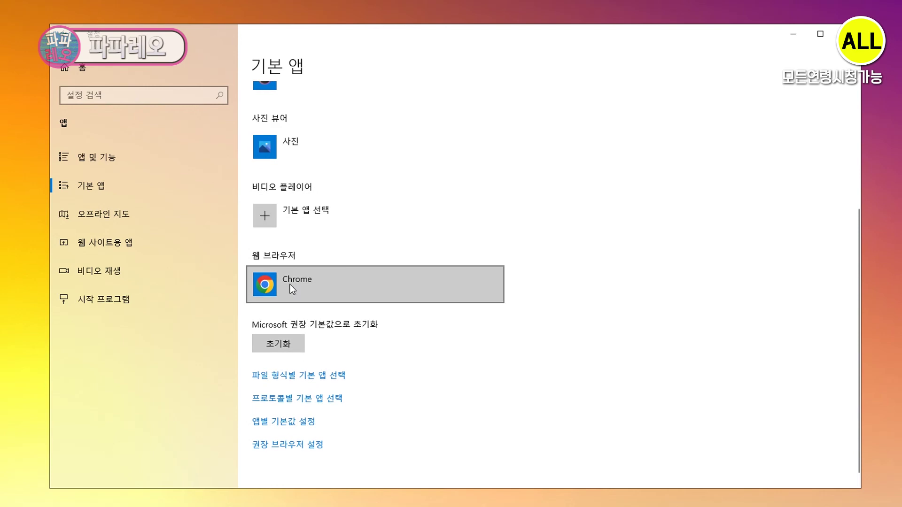
left_click(269, 219)
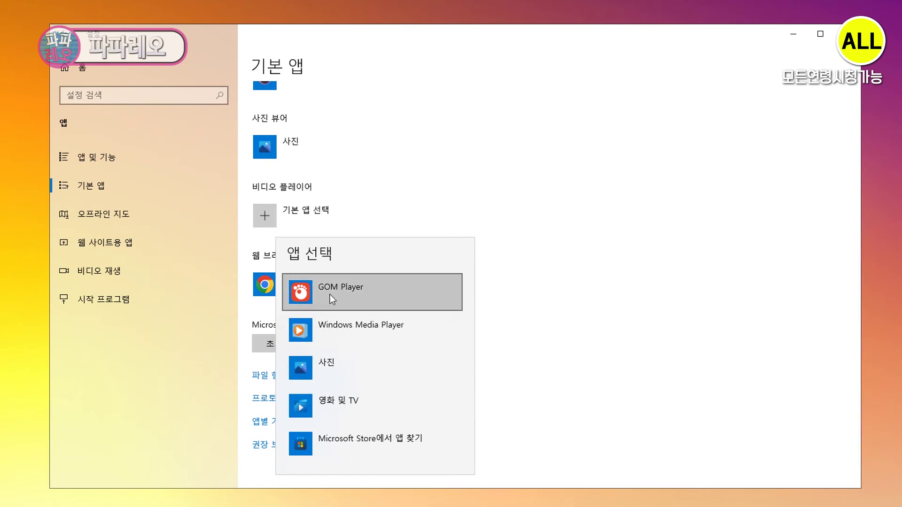
left_click(368, 295)
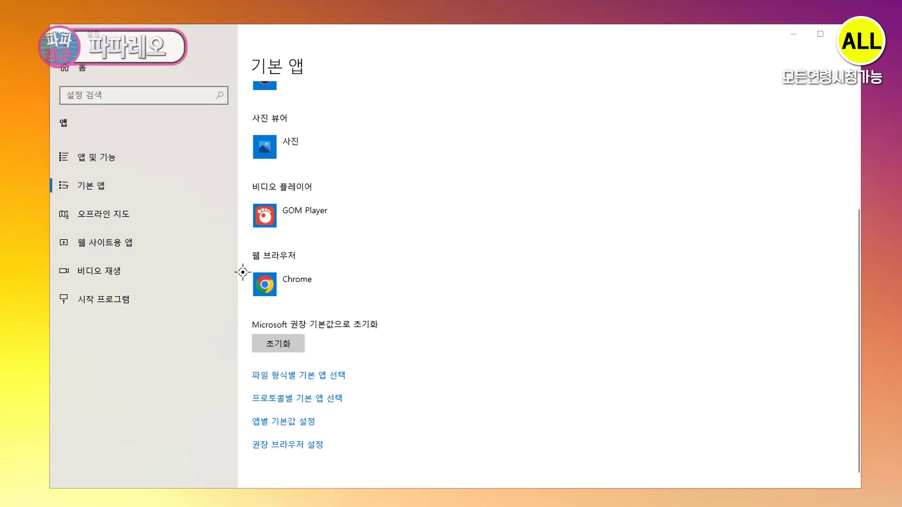
left_click(300, 288)
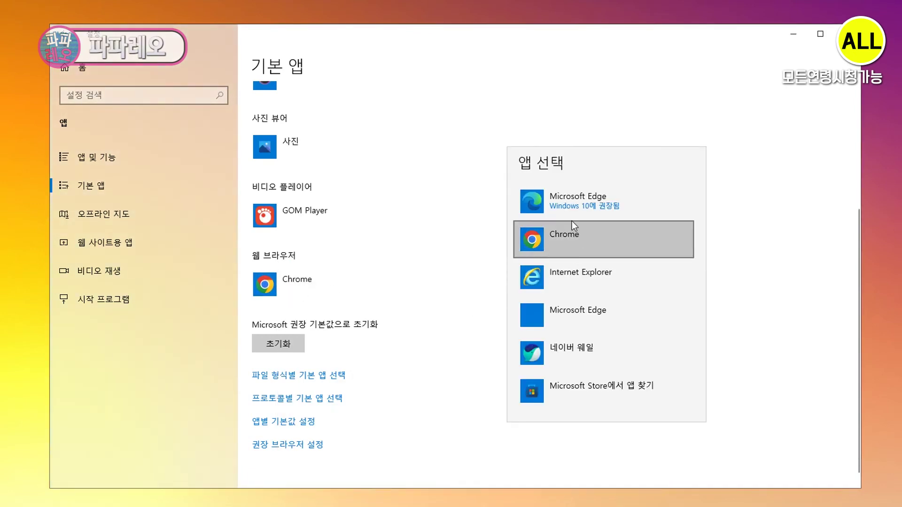
left_click(572, 240)
Step: Delete all downloaded maps on the 오프라인 지도 page
left_click(110, 220)
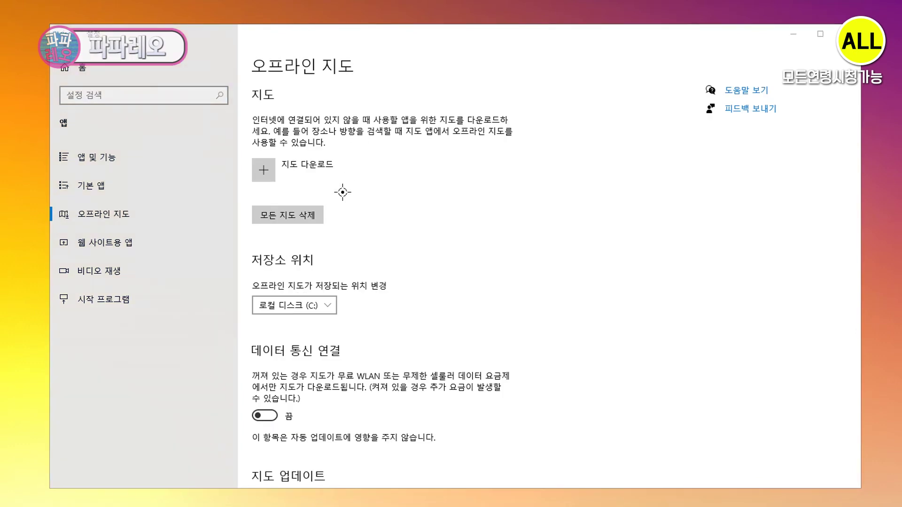
mouse_move(308, 141)
left_mouse_down()
mouse_move(361, 228)
mouse_move(473, 138)
left_mouse_up()
left_click(383, 244)
left_click_drag(258, 231, 378, 233)
key("Escape")
left_click(287, 218)
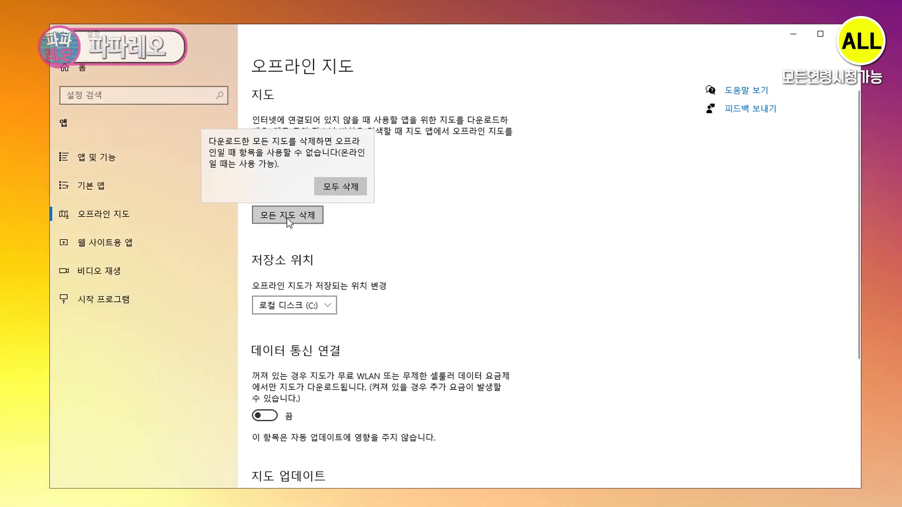
left_click(360, 191)
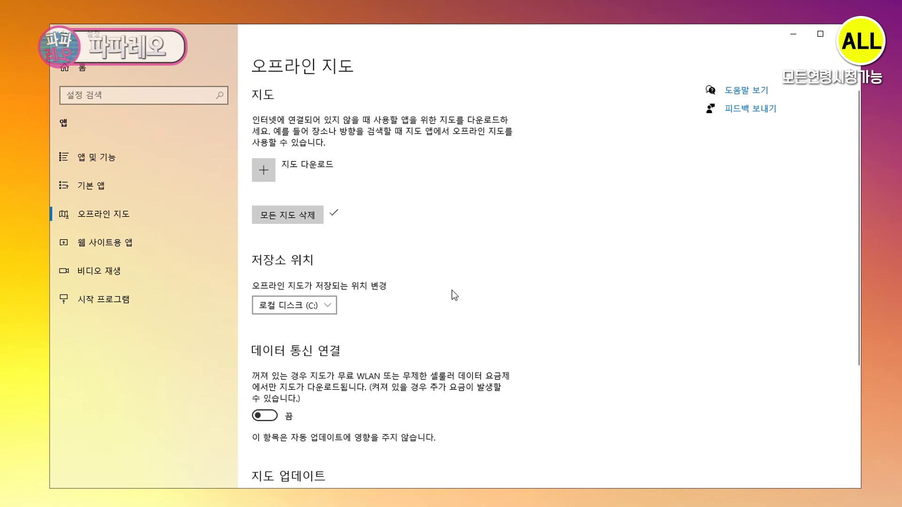
Step: Turn off automatic map updates (자동으로 지도 업데이트) for offline maps
scroll(453, 293, "down", 4)
left_click(265, 328)
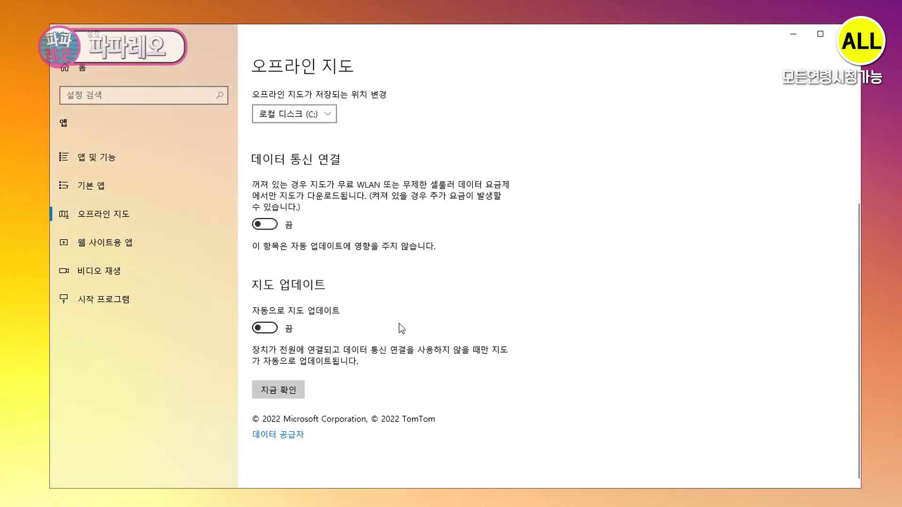
scroll(509, 311, "up", 4)
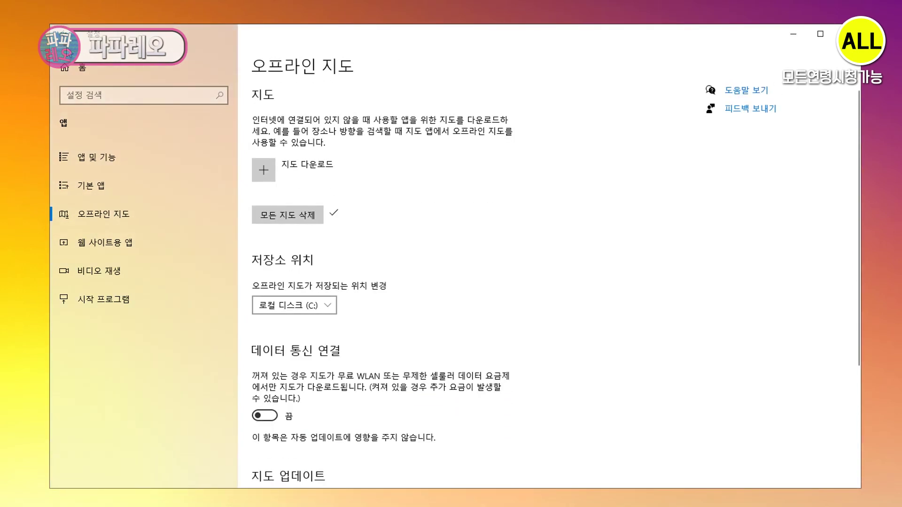
Step: Return to the settings home page and open the 개인 정보 category
left_click(69, 67)
left_click(771, 304)
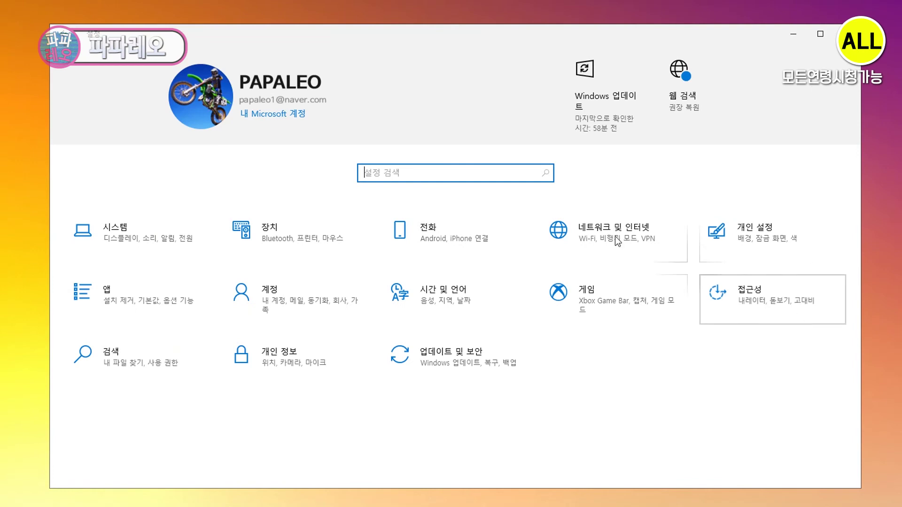
scroll(147, 362, "down", 4)
scroll(137, 251, "up", 1)
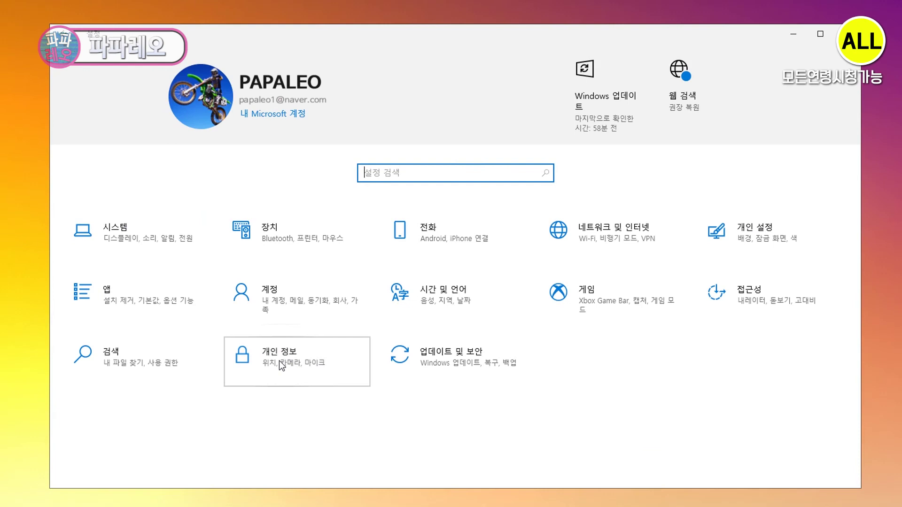
left_click(279, 361)
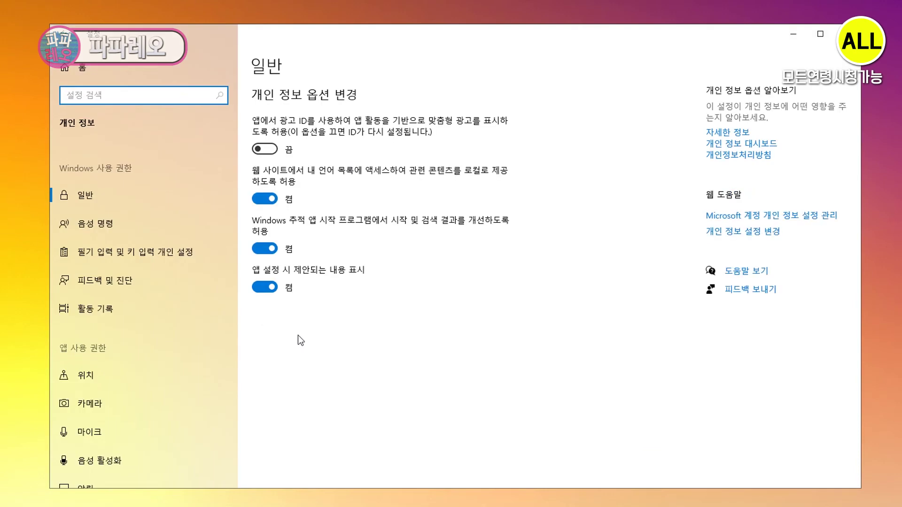
Step: Turn off website language list access, app launch tracking and suggested content in the 일반 privacy options
key("ctrl+2")
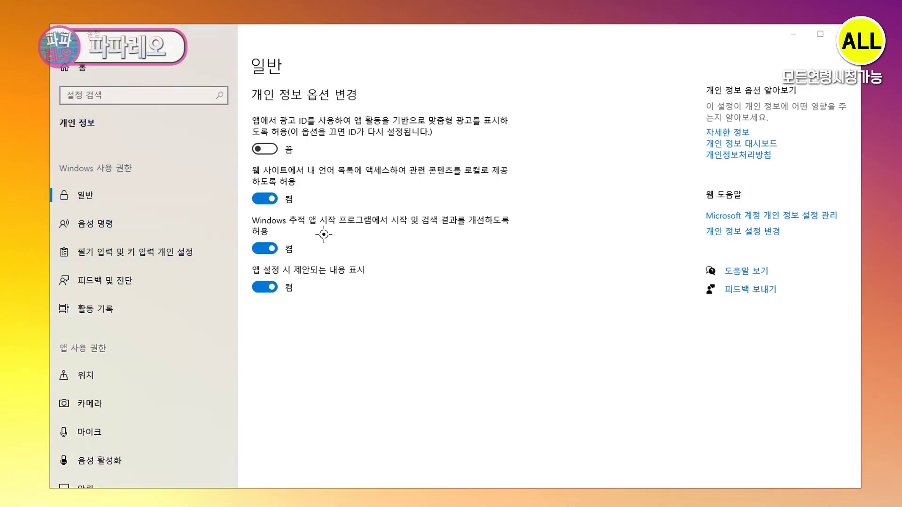
left_click_drag(241, 95, 241, 290)
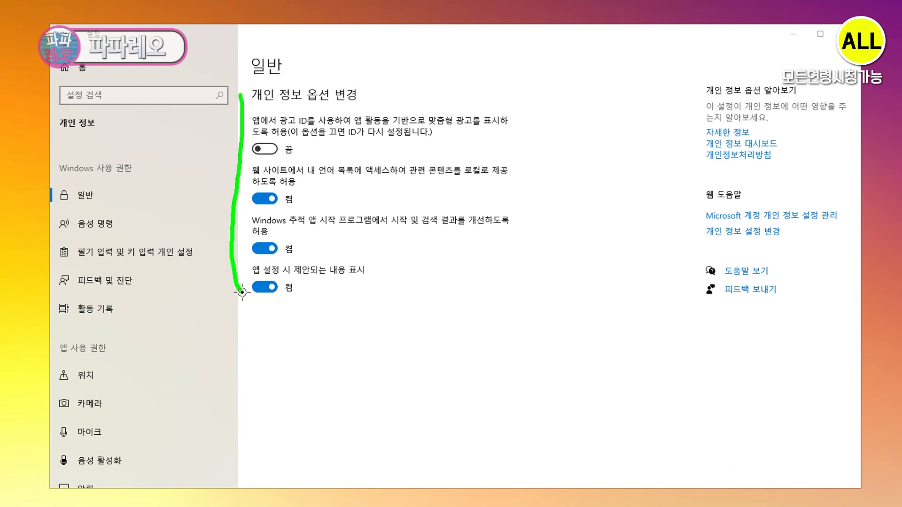
key("Escape")
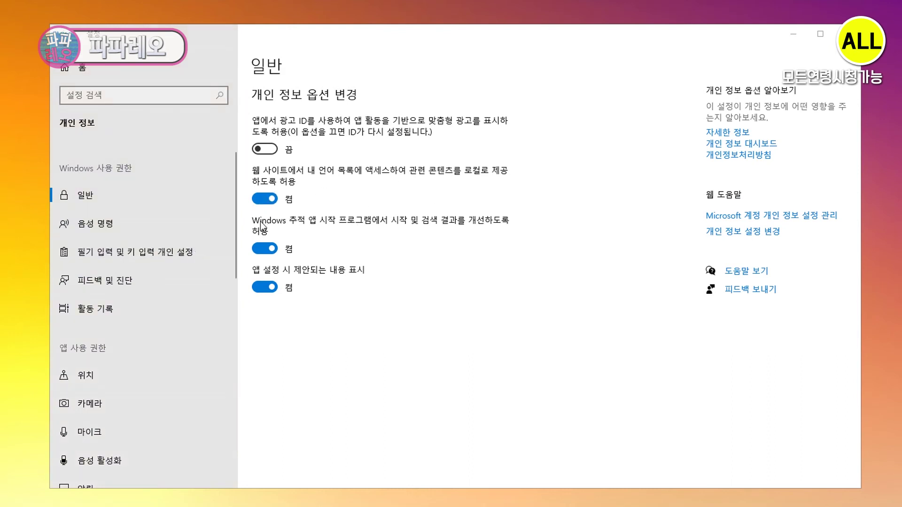
left_click(264, 248)
left_click(265, 287)
left_click(265, 199)
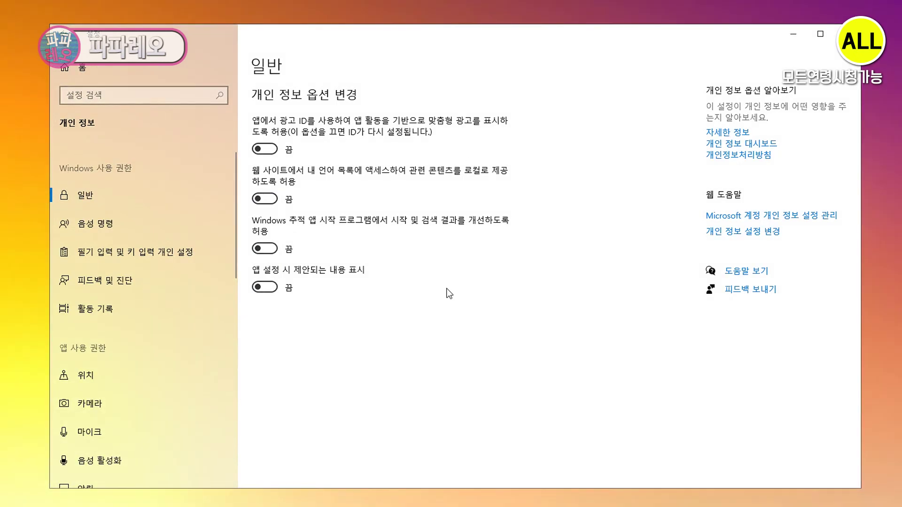
Step: Review the 음성 명령 and 필기 입력 및 키 입력 개인 설정 privacy pages
left_click(117, 226)
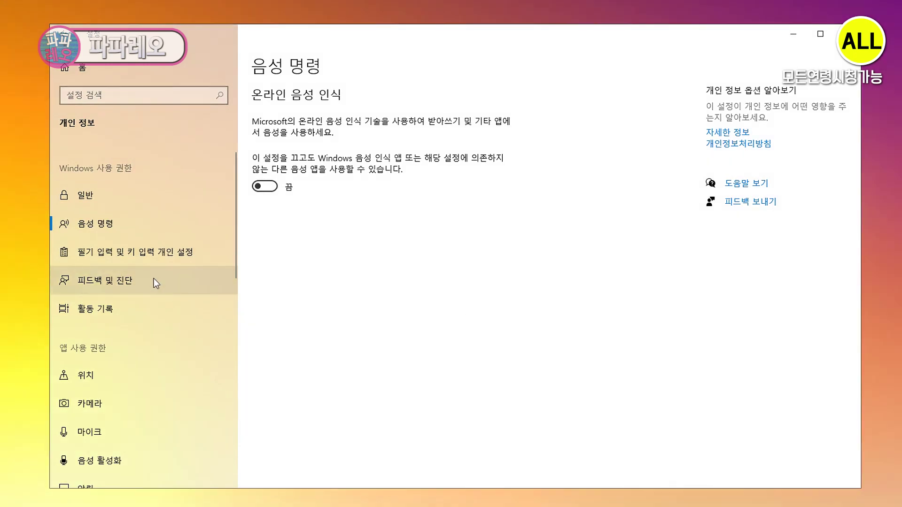
scroll(148, 244, "down", 2)
left_click(166, 211)
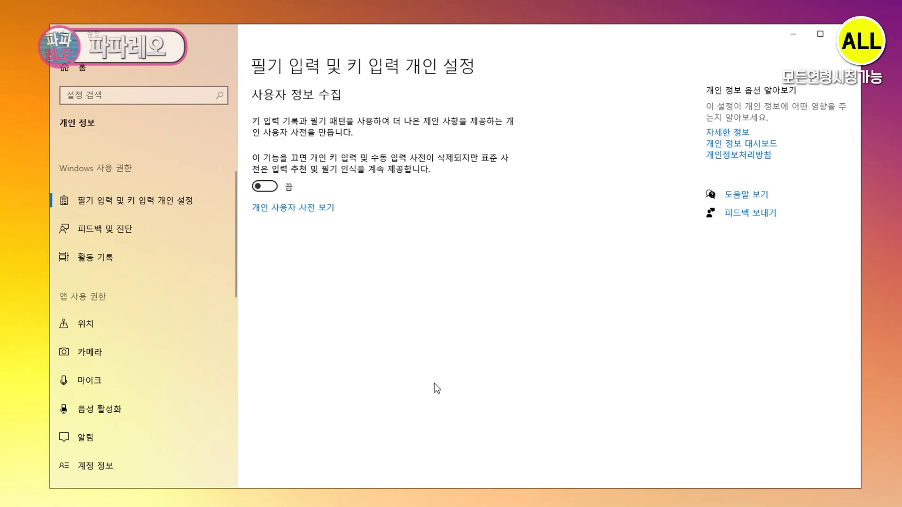
Step: On the 피드백 및 진단 page, set the feedback frequency (피드백 빈도) to 안 함
left_click(113, 230)
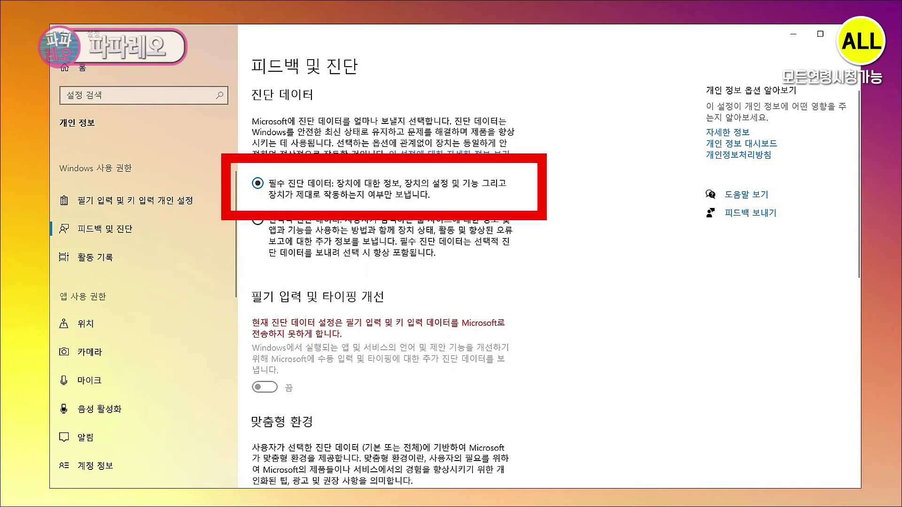
scroll(490, 372, "down", 15)
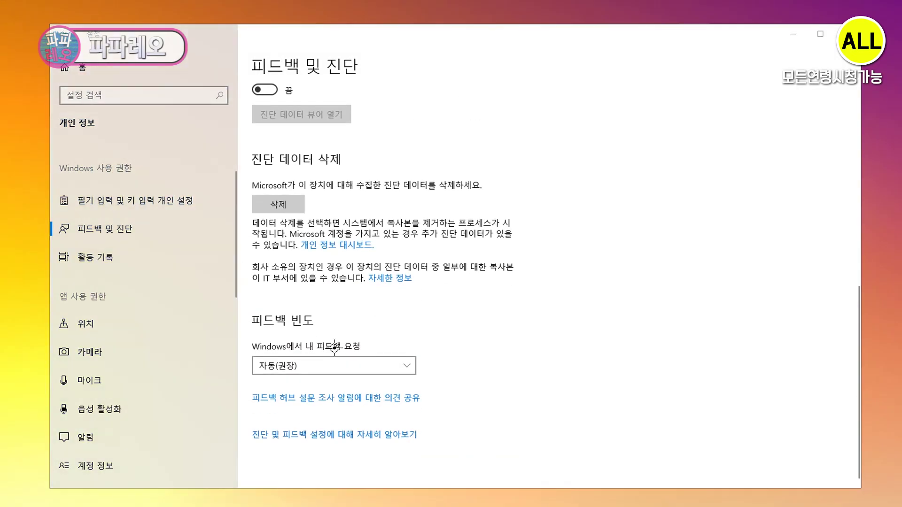
left_click(390, 366)
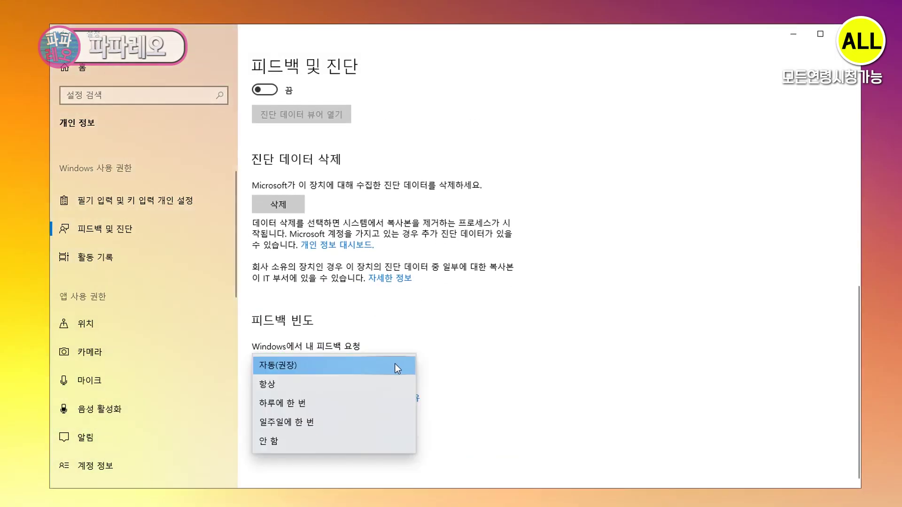
left_click(312, 441)
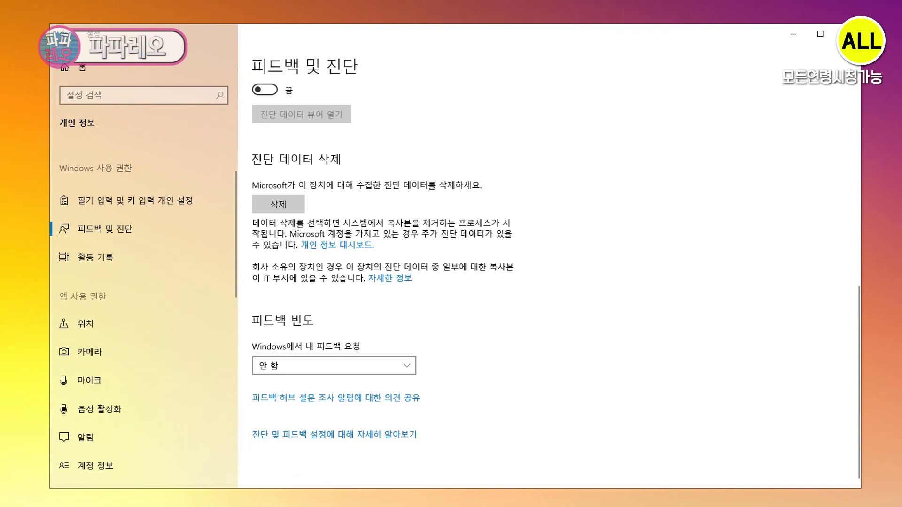
key("ctrl+2")
left_click_drag(249, 349, 253, 385)
key("Escape")
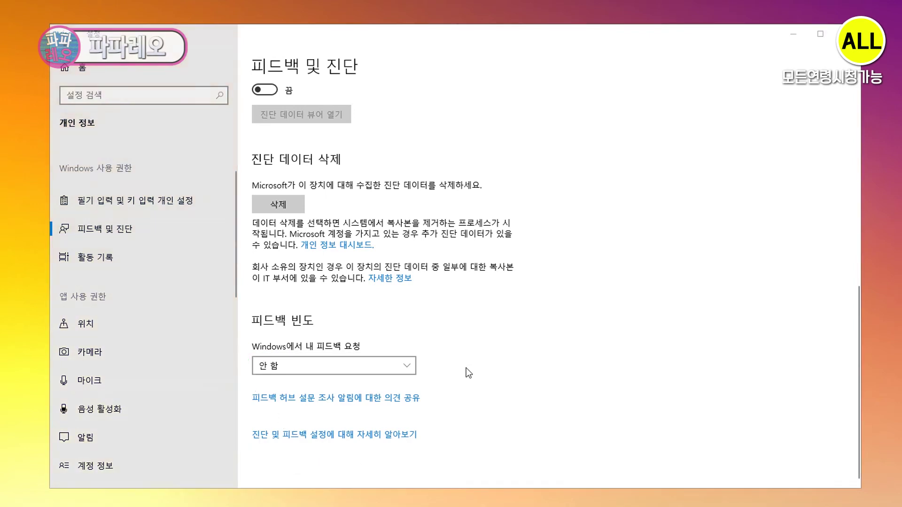
left_click(466, 368)
Step: On the 활동 기록 page, clear the account's activity history and turn off both saving it on this device and showing the account's activities
left_click(84, 259)
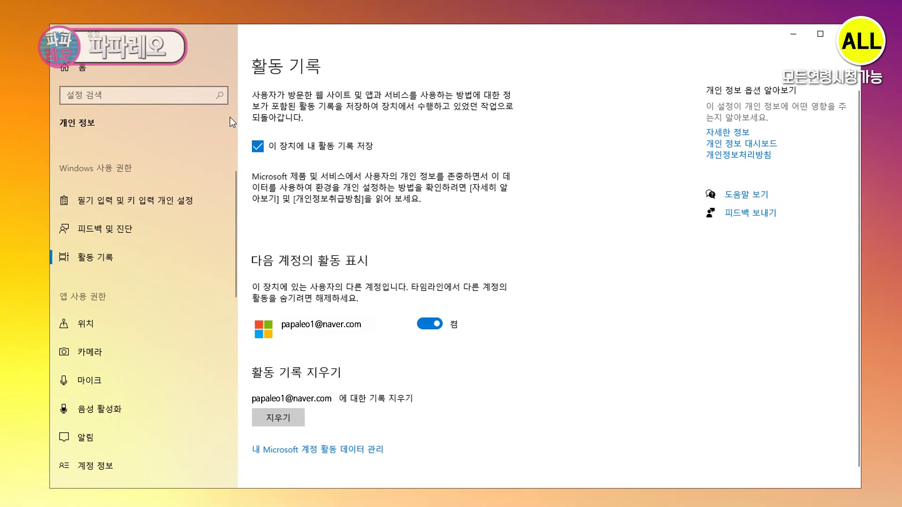
left_click(256, 418)
left_click(251, 398)
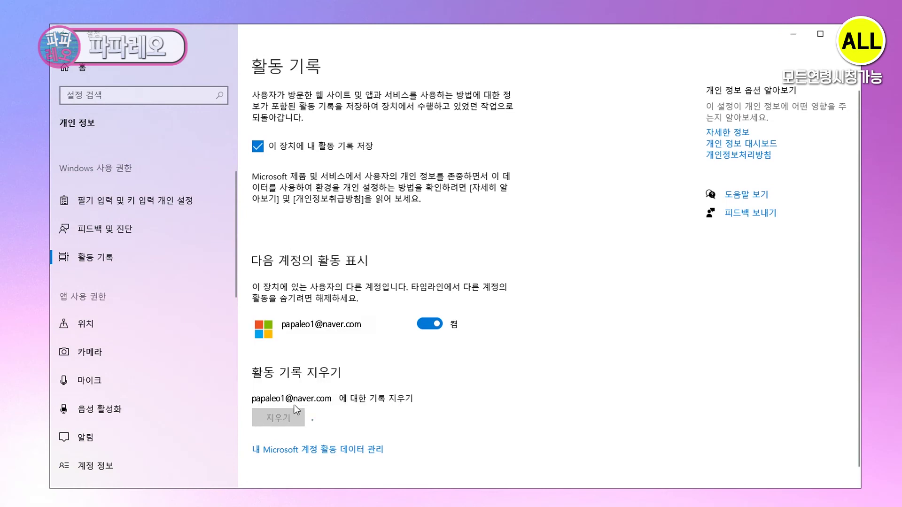
left_click(258, 147)
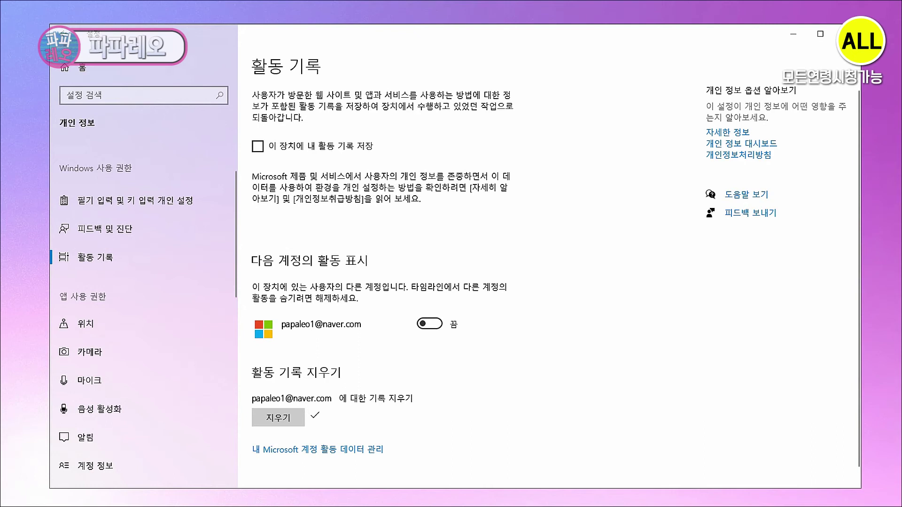
Step: Review the 위치 privacy page and turn off app access to the camera on the 카메라 page
left_click(105, 377)
scroll(312, 303, "down", 3)
scroll(311, 303, "up", 3)
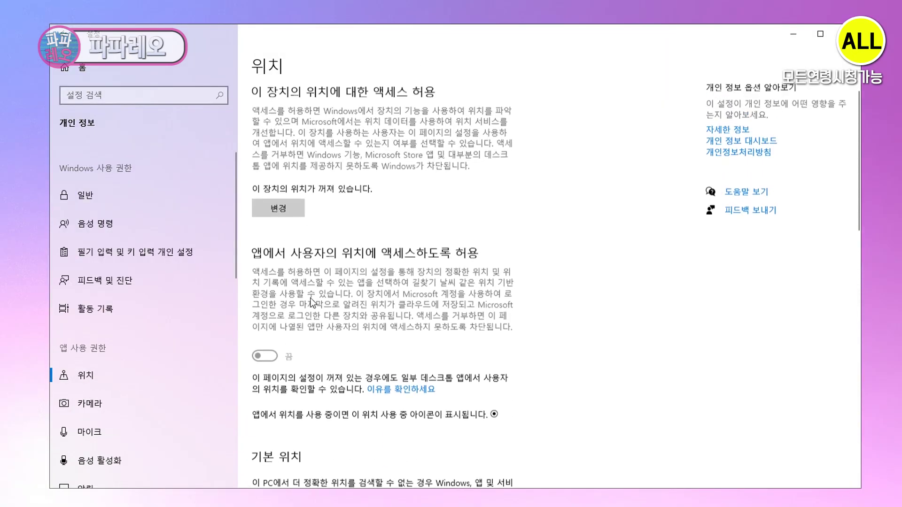
scroll(396, 356, "down", 3)
left_click(87, 403)
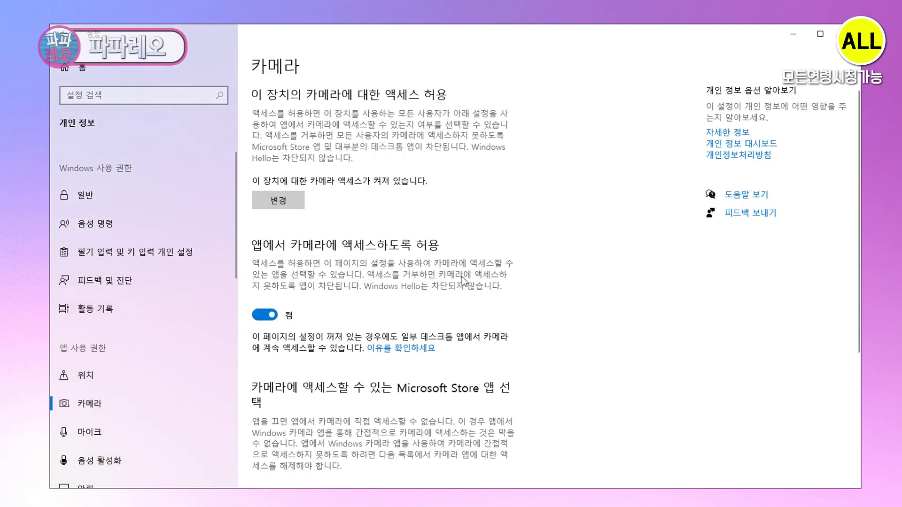
left_click(265, 314)
scroll(406, 310, "down", 3)
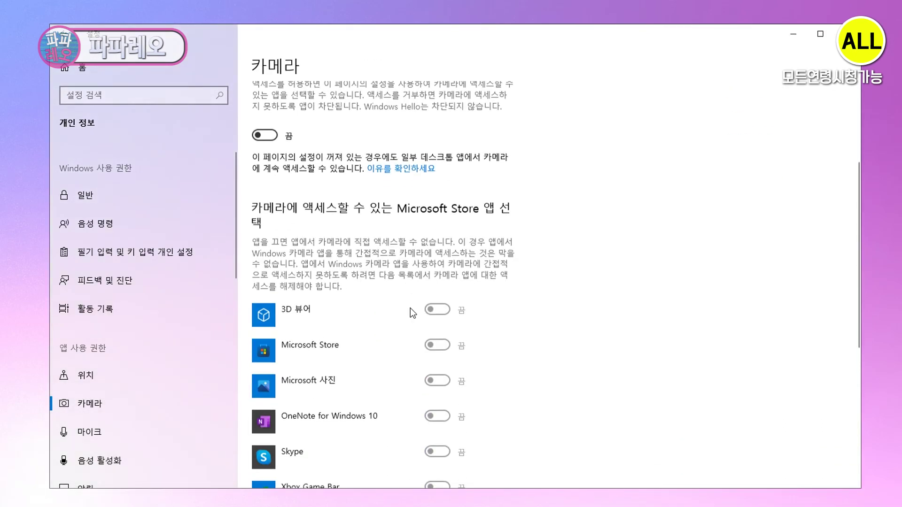
scroll(385, 291, "up", 5)
Step: Check the 마이크 page, then on 음성 활성화 turn off voice activation for apps and the headset button's last-used app option
scroll(161, 279, "down", 3)
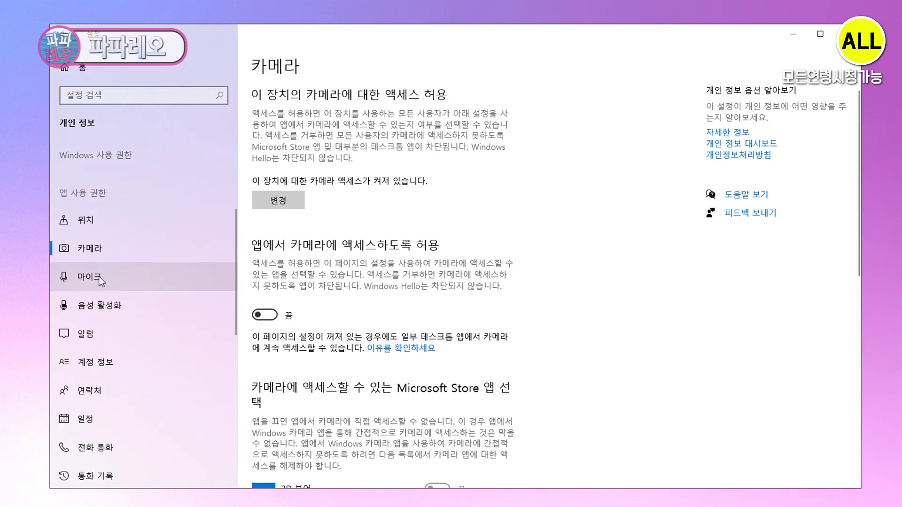
left_click(98, 277)
scroll(499, 272, "down", 2)
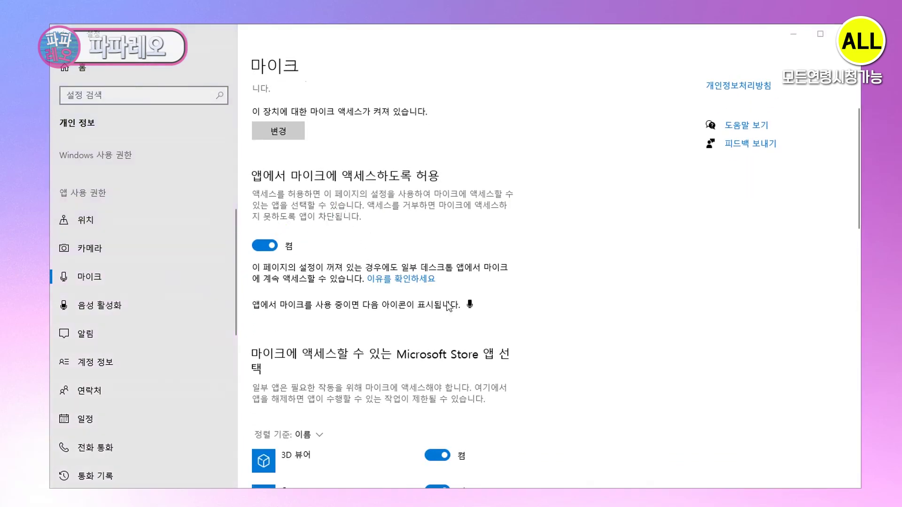
left_click(96, 305)
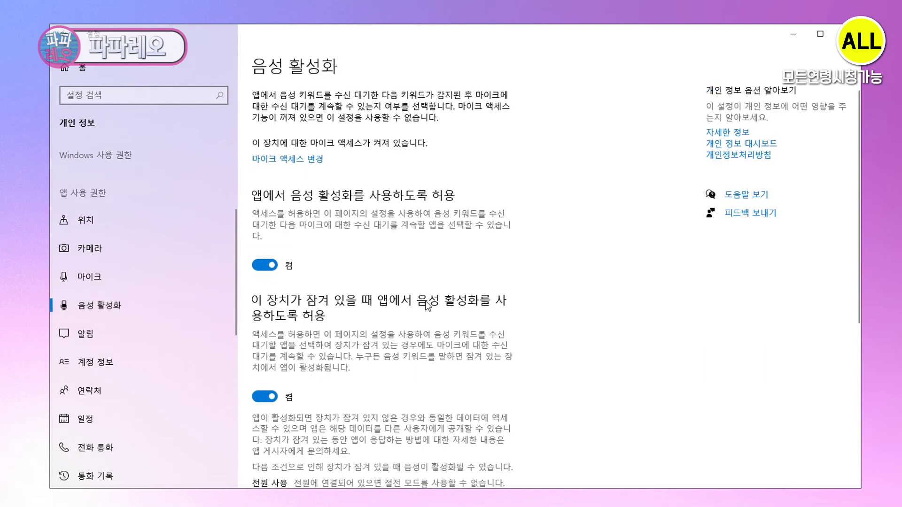
left_click(265, 265)
left_click(265, 397)
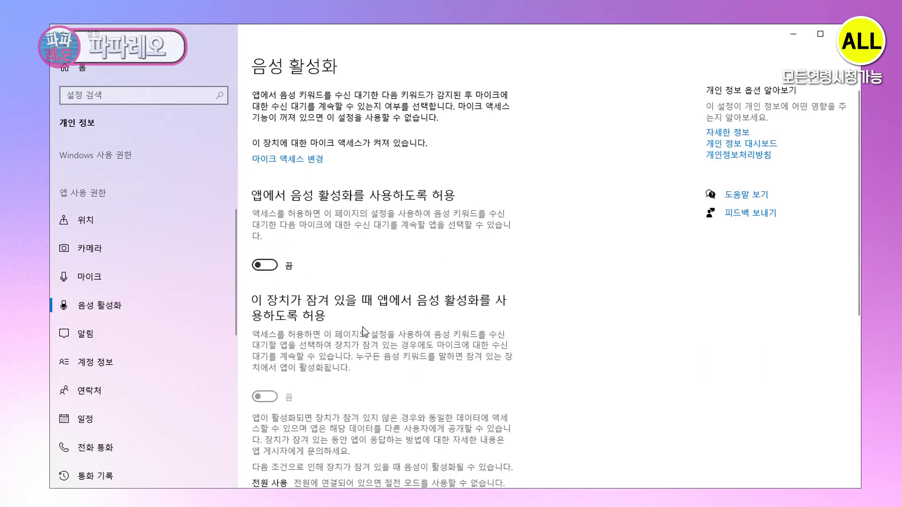
scroll(356, 341, "down", 6)
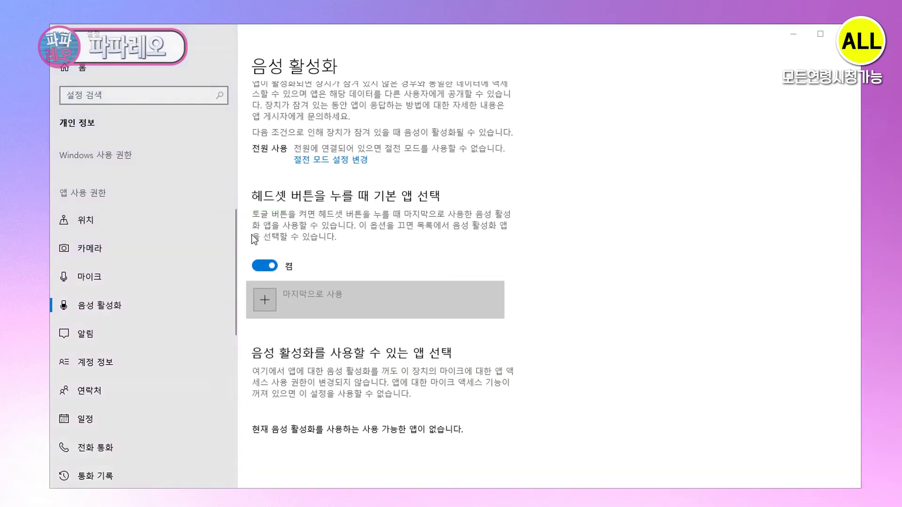
left_click(264, 266)
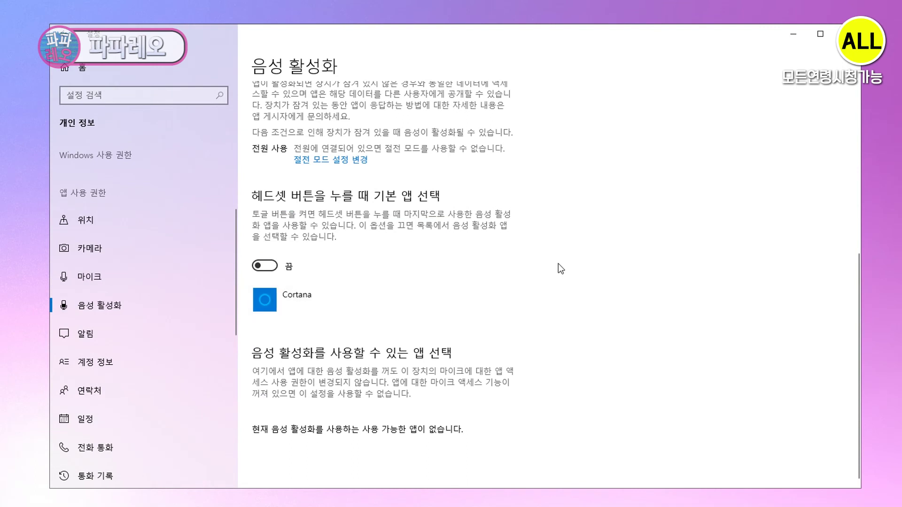
left_click(281, 312)
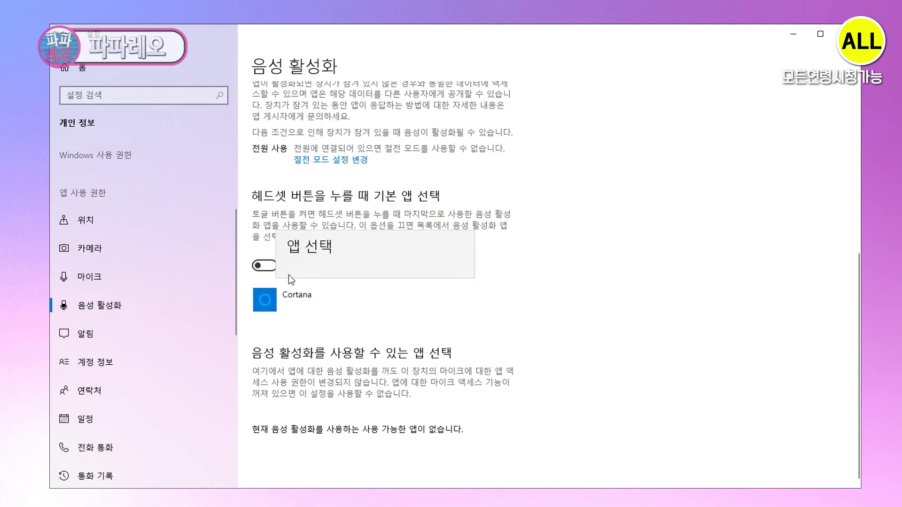
left_click(537, 284)
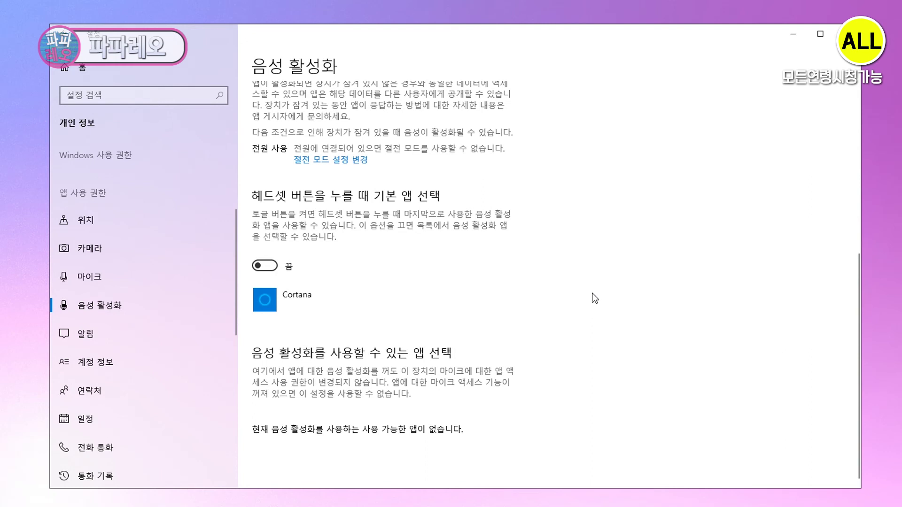
Step: Review the 알림 page and turn off app access to account information on the 계정 정보 page
left_click(88, 335)
mouse_move(249, 231)
left_mouse_down()
mouse_move(492, 239)
mouse_move(514, 232)
left_mouse_up()
key("Escape")
left_click(94, 362)
left_click_drag(247, 241, 483, 239)
key("Escape")
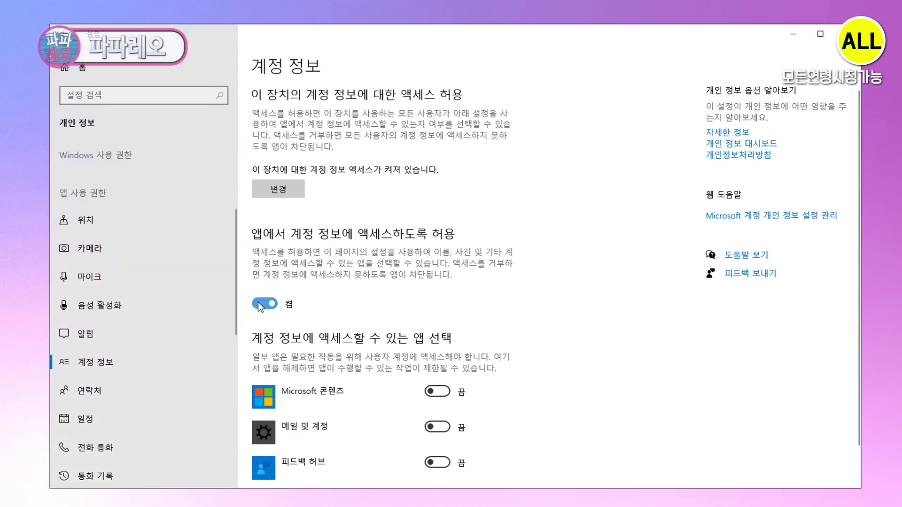
left_click(263, 305)
Step: Turn off app access to contacts and the calendar on the 연락처 and 일정 pages
left_click(92, 390)
left_click(266, 306)
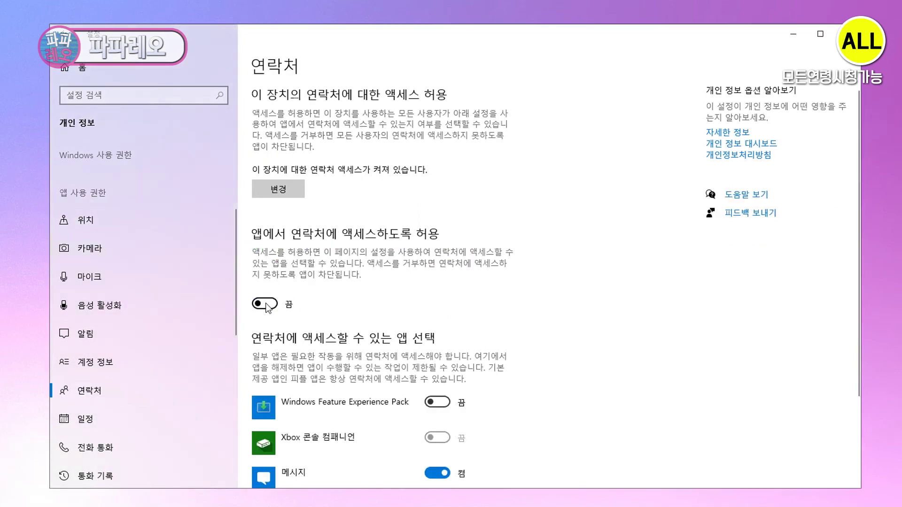
left_click(85, 419)
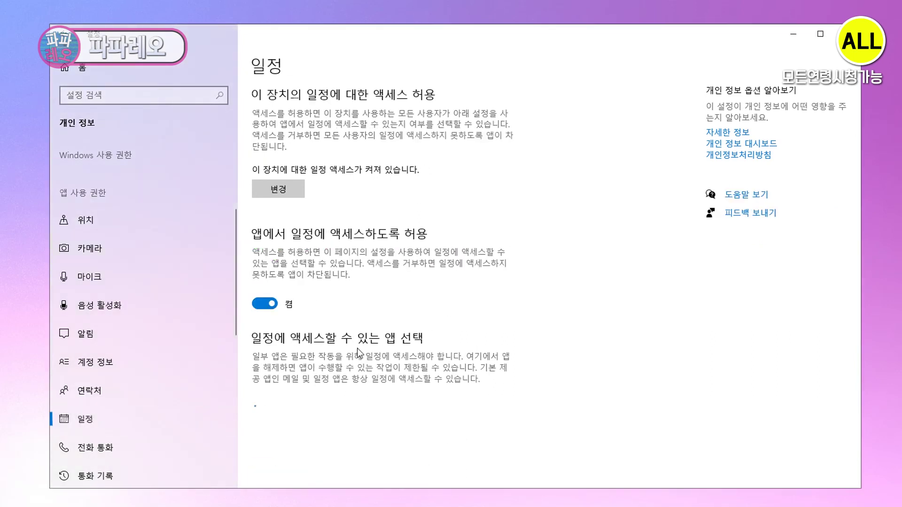
left_click(265, 305)
Step: Turn off app access to phone calls (전화 통화) and email (메일), checking the 통화 기록 page in between
scroll(129, 381, "down", 2)
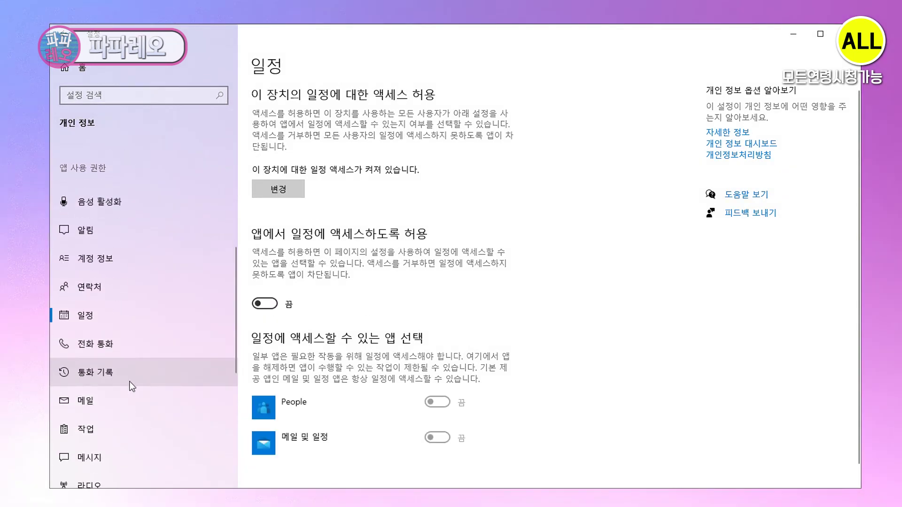
left_click(95, 344)
left_click(264, 337)
scroll(140, 308, "down", 2)
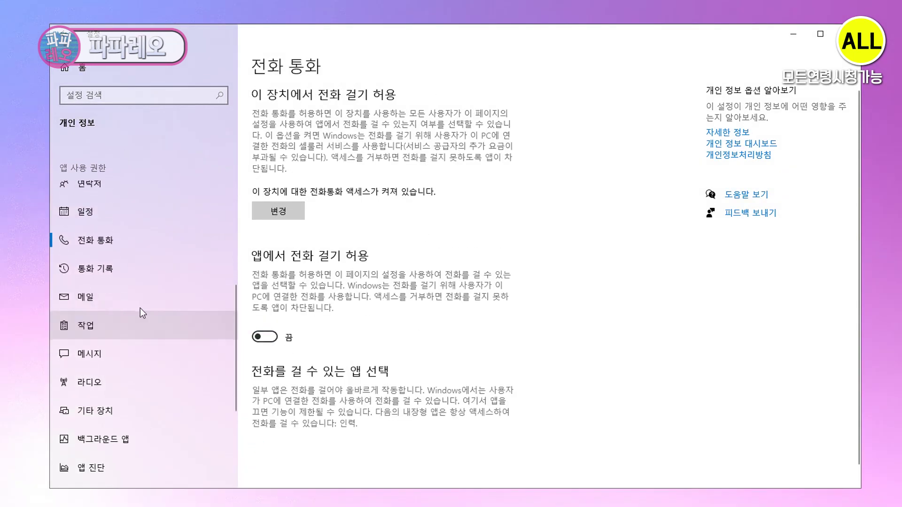
left_click(94, 269)
left_click(94, 299)
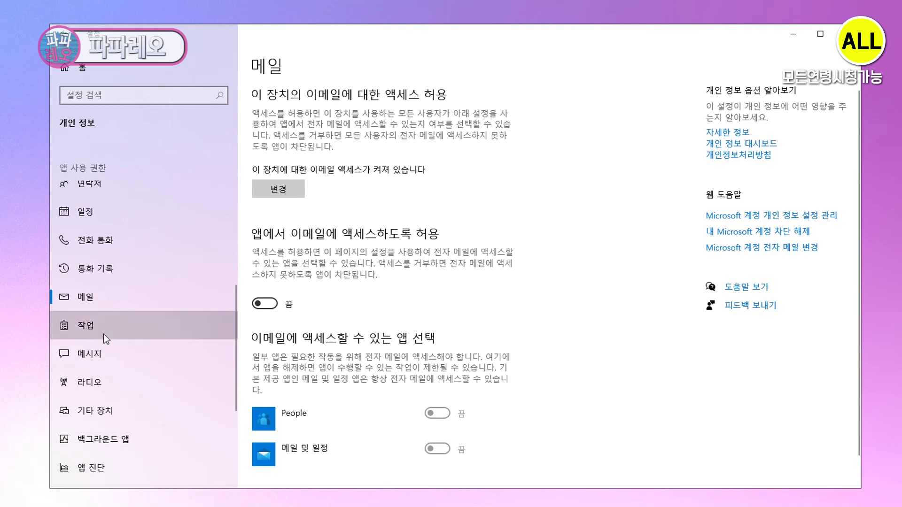
Step: Turn off app access to tasks and messages on the 작업 and 메시지 pages
left_click(103, 331)
left_click(265, 304)
left_click(135, 360)
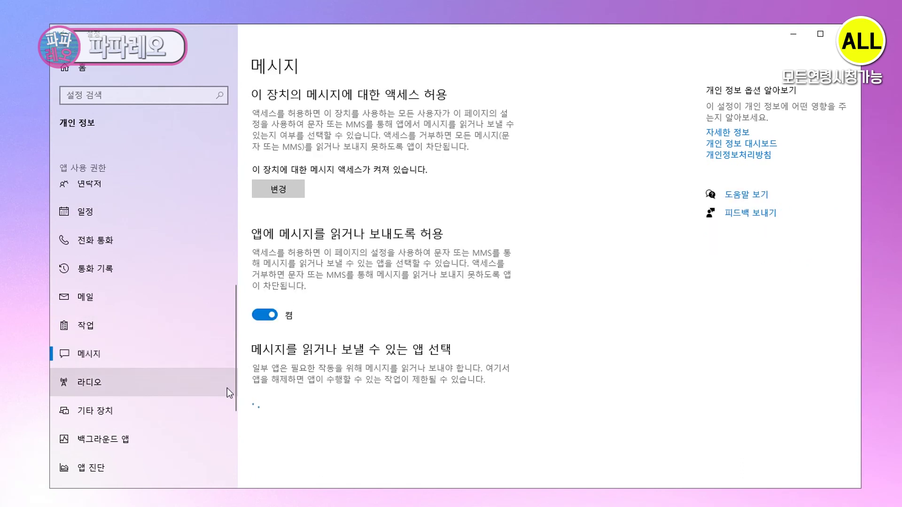
left_click(264, 315)
Step: Turn off app control of radios (라디오) and communication with unpaired devices on the 기타 장치 page
left_click(118, 390)
left_click(263, 303)
scroll(189, 381, "down", 2)
left_click(115, 311)
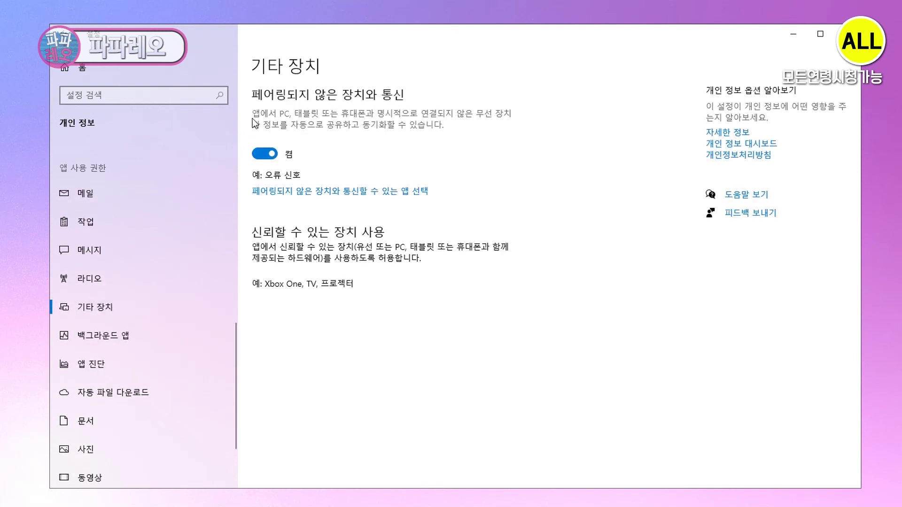
left_click(264, 153)
Step: Stop apps from running in the background (백그라운드 앱) and turn off app access to other apps' diagnostic information (앱 진단)
left_click(104, 335)
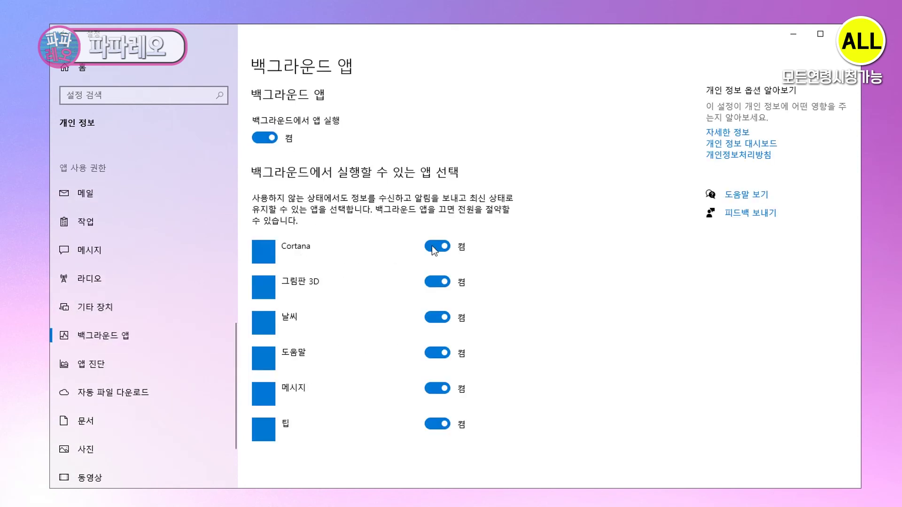
left_click(272, 138)
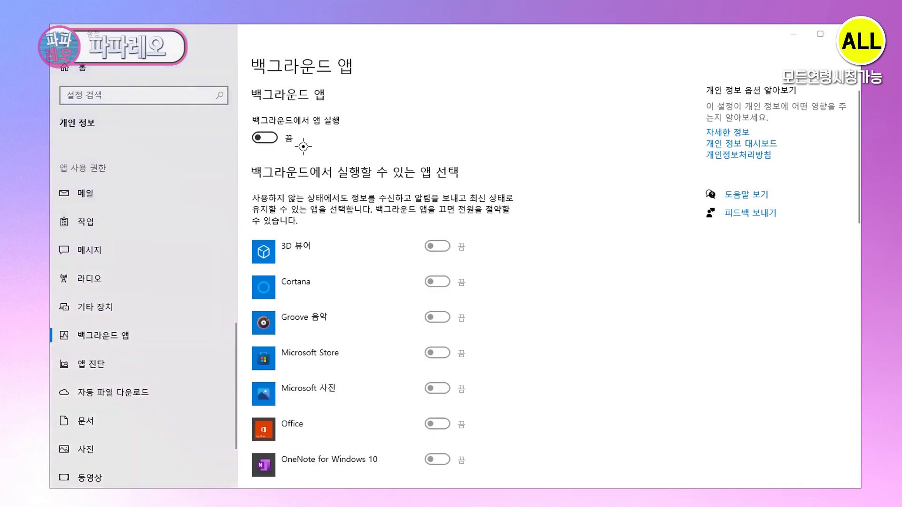
left_click(106, 371)
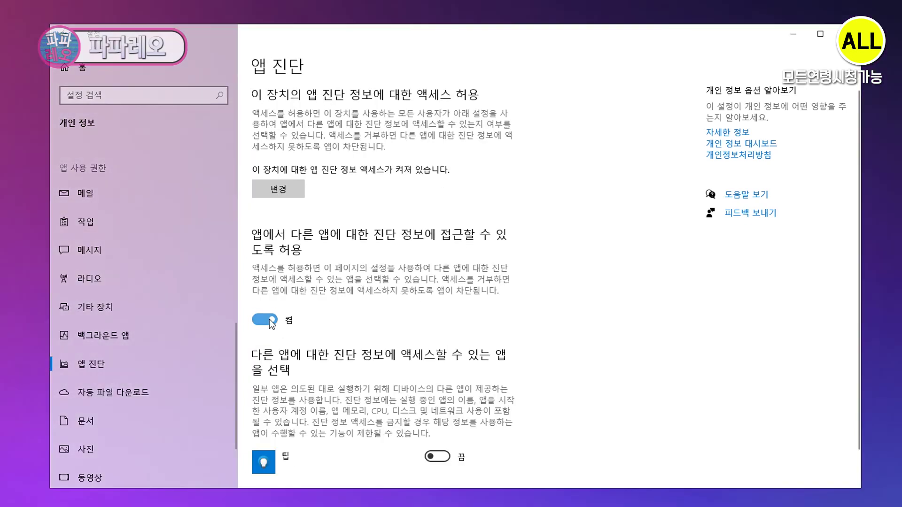
left_click(265, 320)
Step: Check the 자동 파일 다운로드 page and turn off app access to the document library on the 문서 page
left_click(93, 393)
scroll(81, 376, "down", 1)
left_click(82, 374)
left_click(265, 326)
Step: Check the 사진 page, turn off app access to the video library (동영상), and open the 파일 시스템 page
left_click(67, 402)
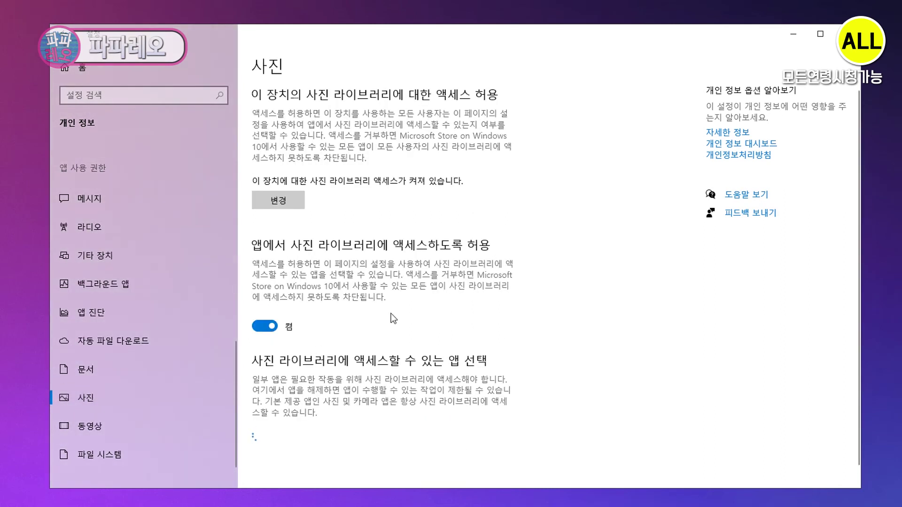
left_click(165, 426)
left_click(264, 329)
scroll(343, 379, "down", 1)
scroll(102, 410, "down", 1)
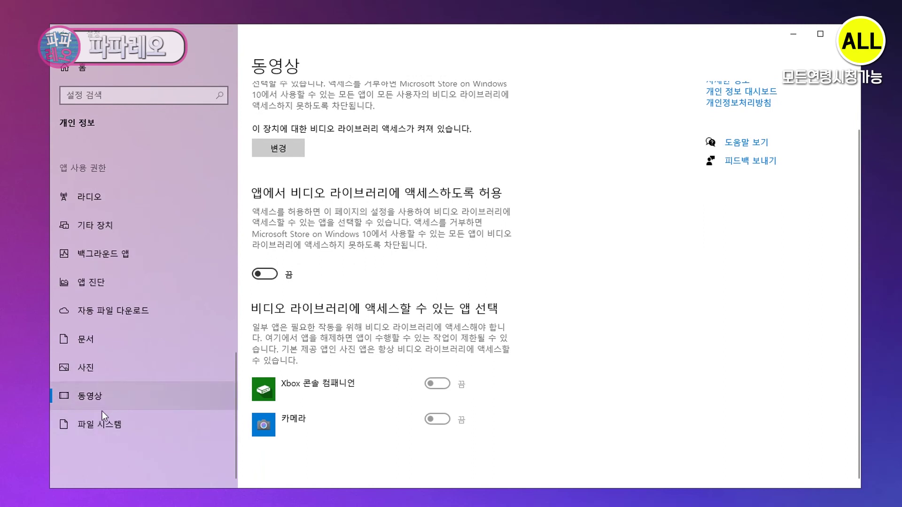
left_click(103, 414)
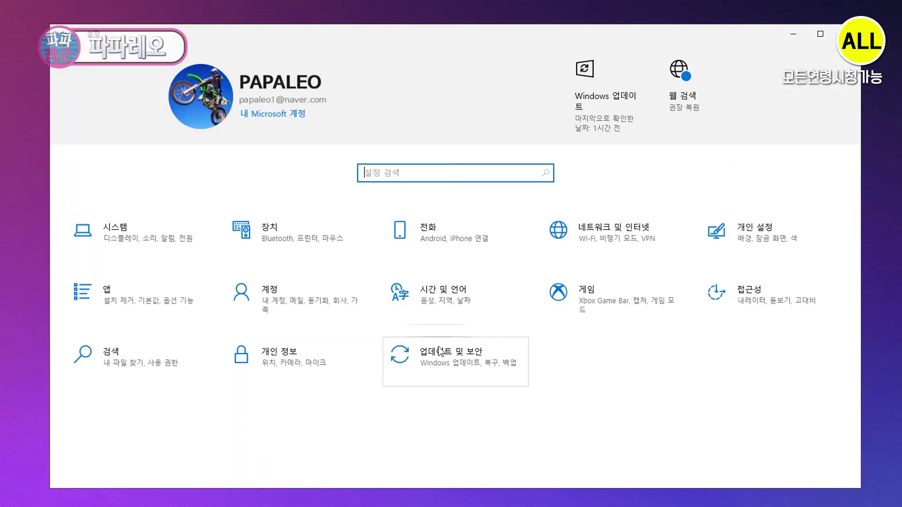
Step: Open 업데이트 및 보안 from the Settings home and review the options on the Windows 업데이트 page
left_click(487, 376)
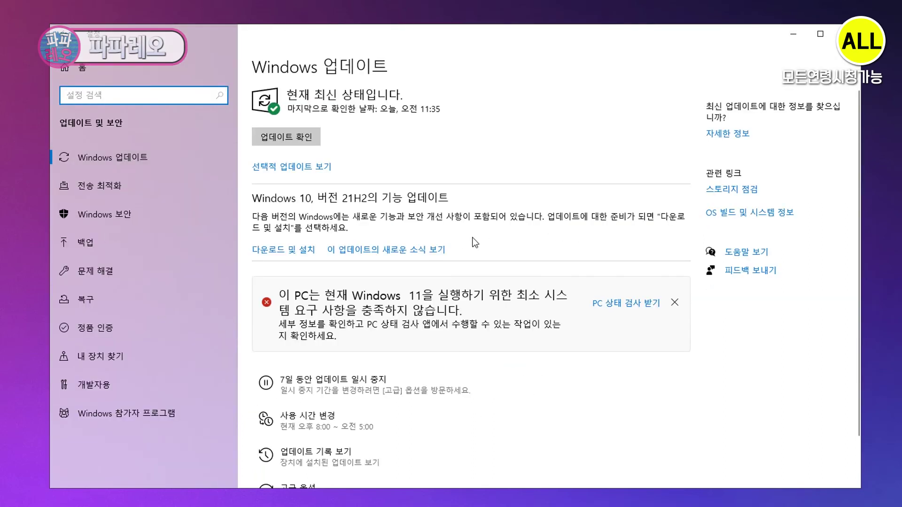
scroll(464, 249, "down", 1)
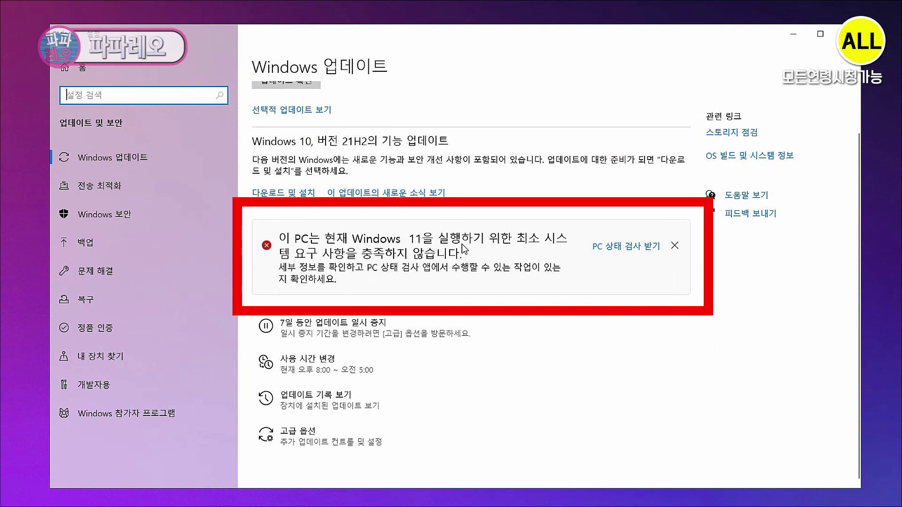
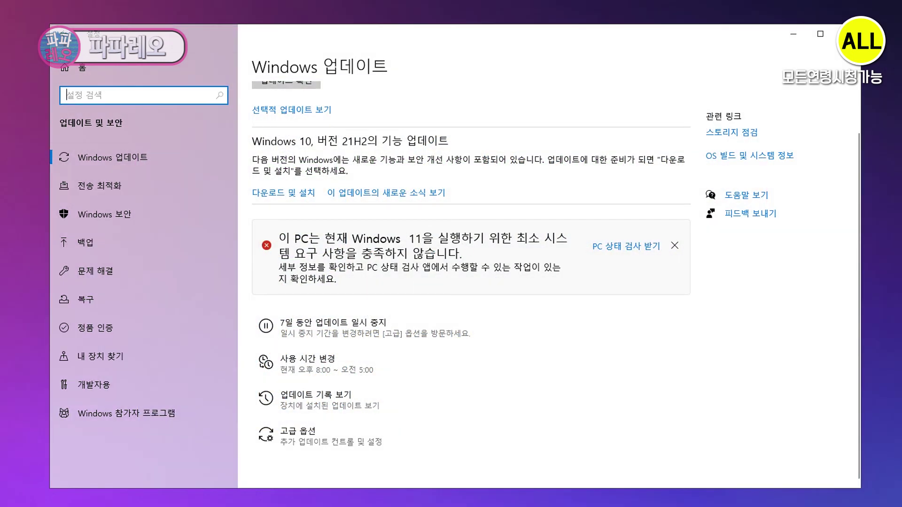
key("ctrl+2")
left_click_drag(244, 382, 398, 375)
key("Escape")
Step: Examine the start and end times in the active hours editor under 사용 시간 변경, leaving them as they are
left_click(330, 371)
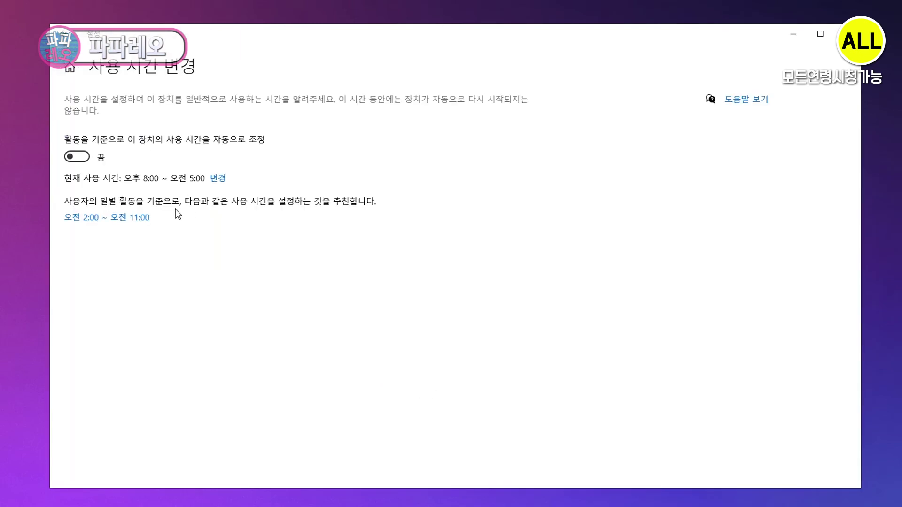
left_click(219, 179)
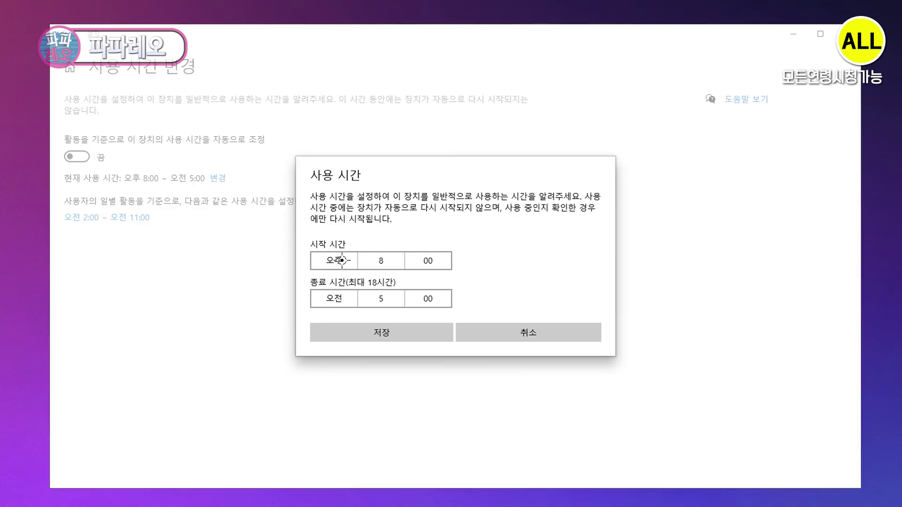
mouse_move(306, 234)
left_mouse_down()
mouse_move(483, 256)
mouse_move(470, 318)
mouse_move(308, 314)
mouse_move(306, 227)
left_mouse_up()
key("Escape")
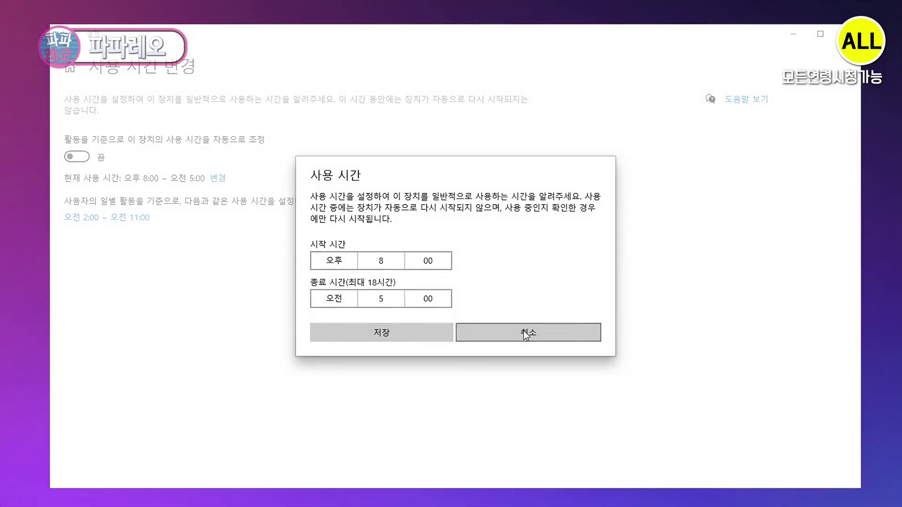
left_click(420, 338)
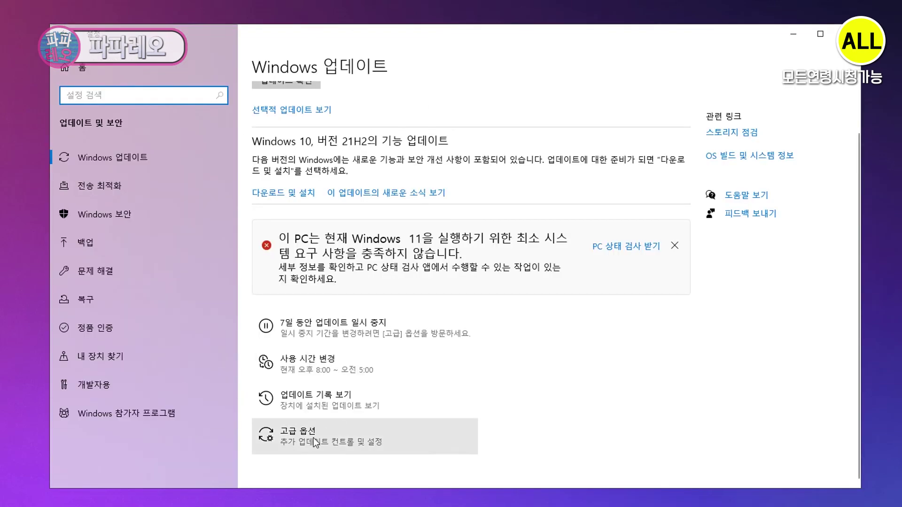
Step: Review the 전송 최적화 page and the protection areas listed on the Windows 보안 page
left_click(86, 194)
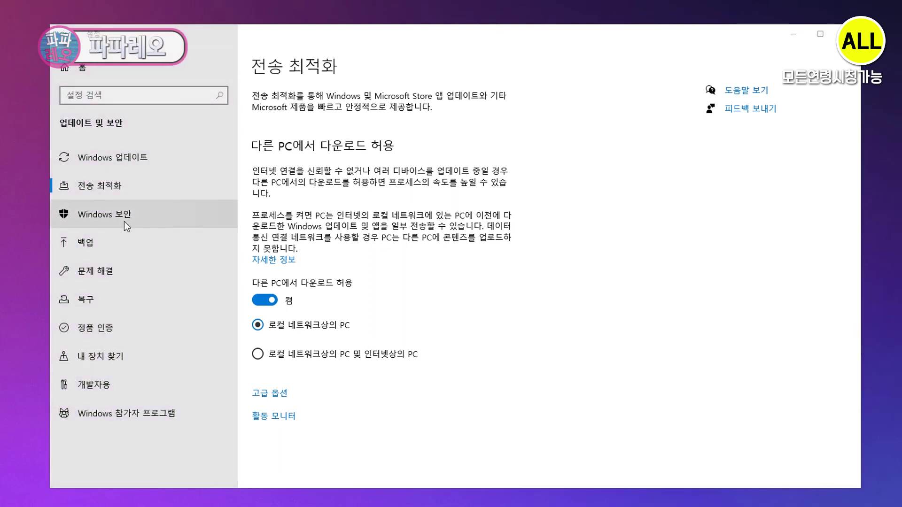
left_click(100, 223)
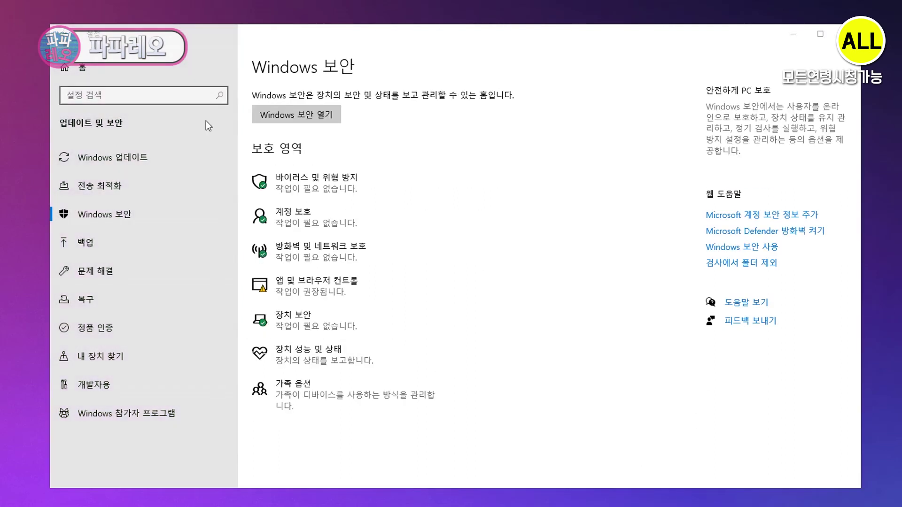
left_click_drag(250, 144, 266, 428)
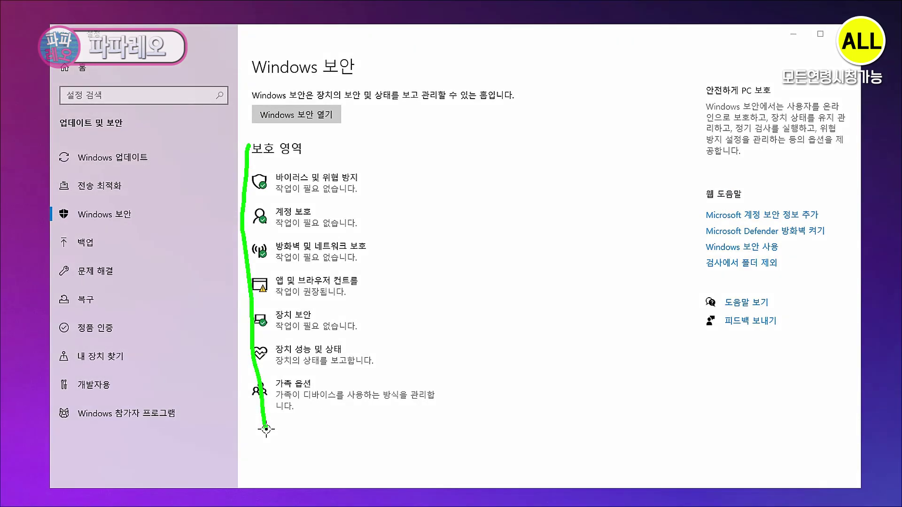
Step: Open the 백업 page under 업데이트 및 보안 and turn off 자동으로 파일 백업
key("Escape")
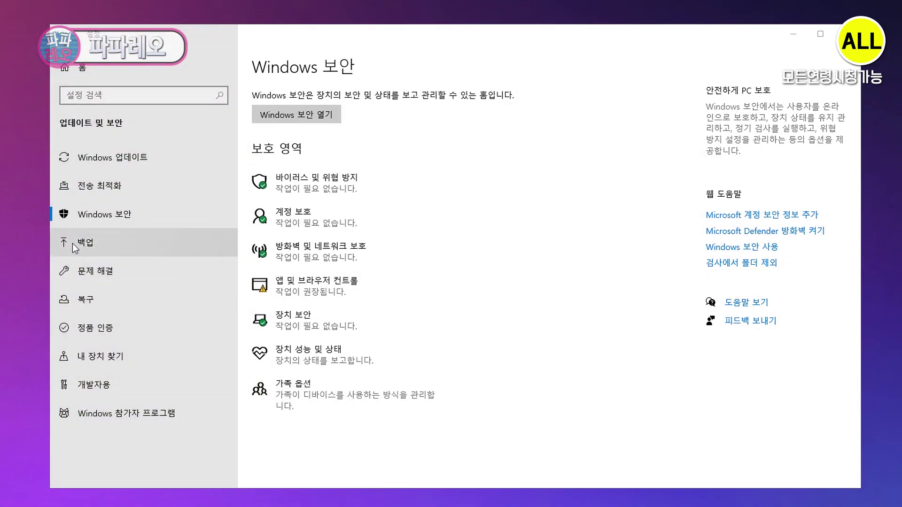
left_click(72, 243)
key("ctrl+2")
left_click_drag(246, 110, 245, 194)
key("Escape")
left_click(265, 178)
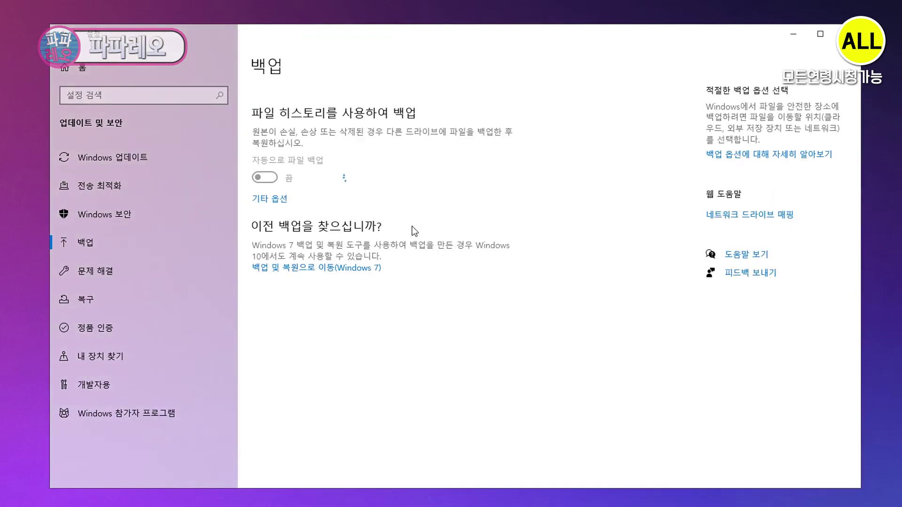
Step: Open 기타 옵션 for file backup, review the 백업 옵션 page, and return to the main 백업 page
left_click(274, 199)
key("ctrl+2")
left_click_drag(71, 195, 195, 193)
key("Escape")
left_click(73, 75)
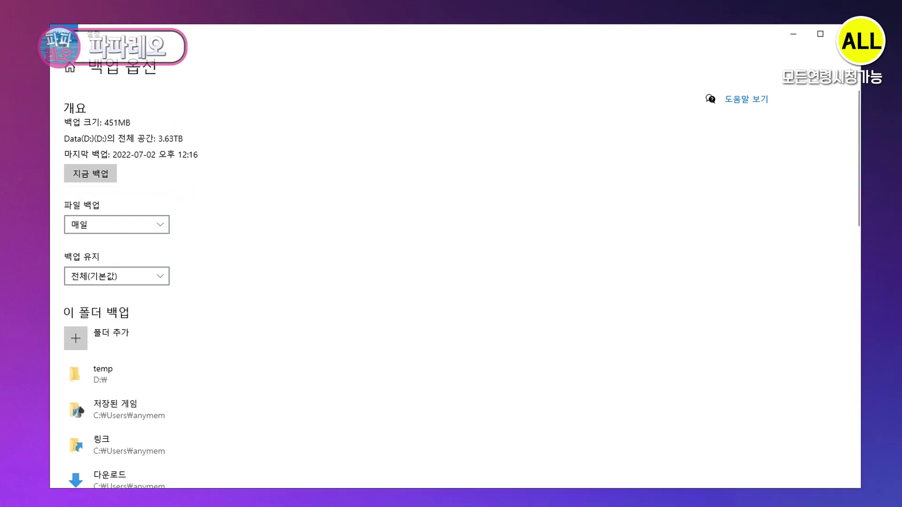
Step: Open the 문제 해결 page and set the recommended troubleshooting option to 문제 해결사를 실행하지 않음
left_click(109, 271)
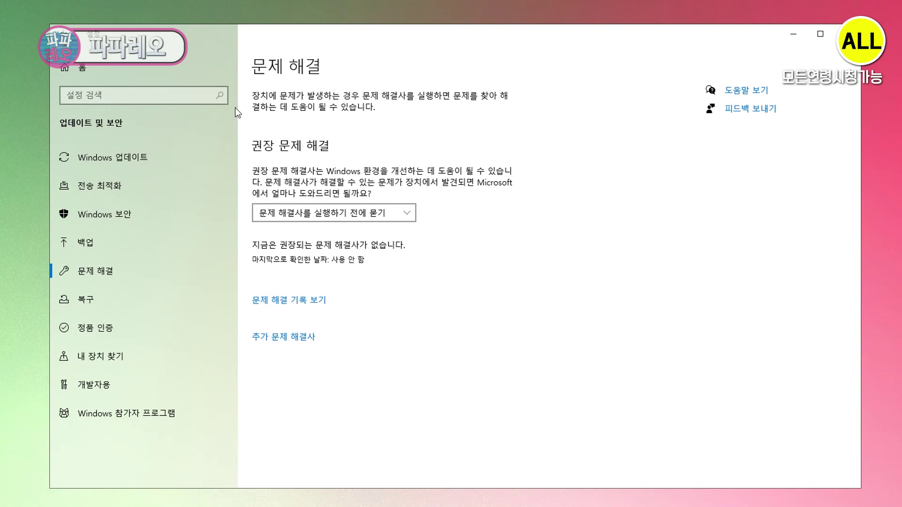
left_click(412, 212)
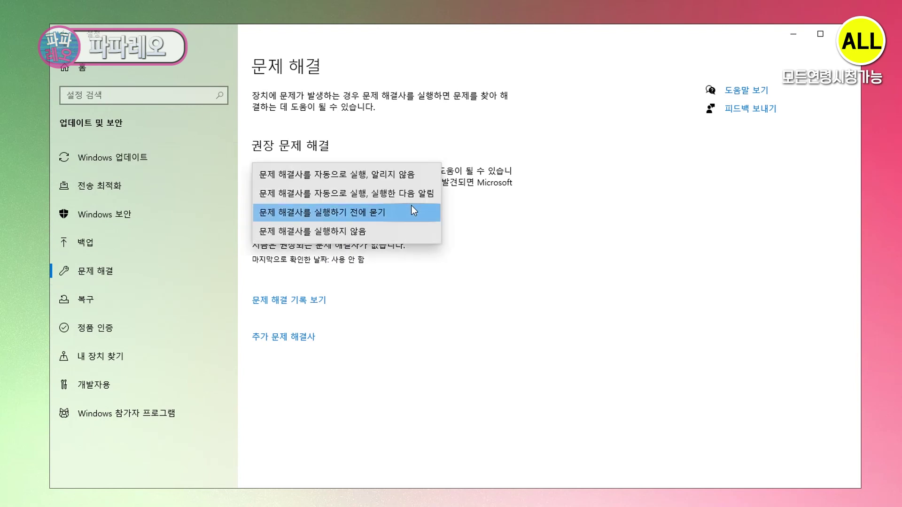
left_click(313, 231)
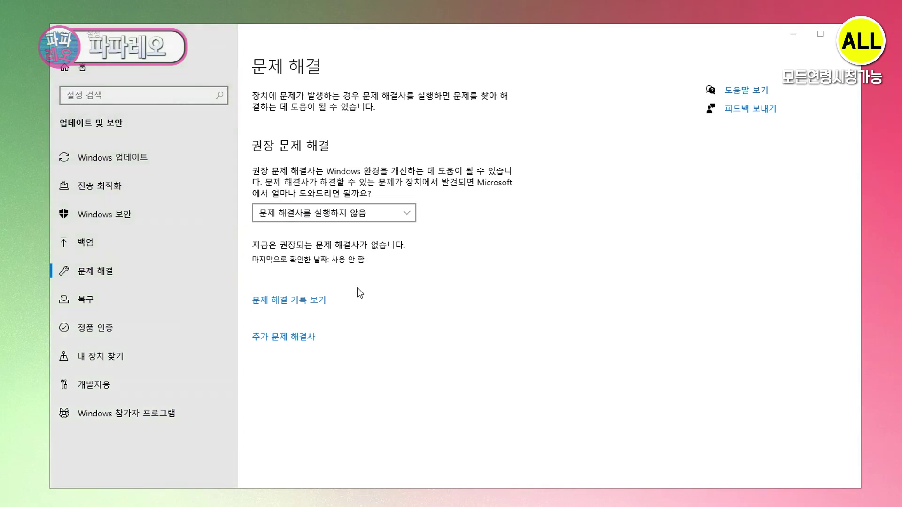
Step: Check the remaining 업데이트 및 보안 pages, including 복구, 정품 인증, 내 장치 찾기 and Windows 참가자 프로그램
left_click(128, 298)
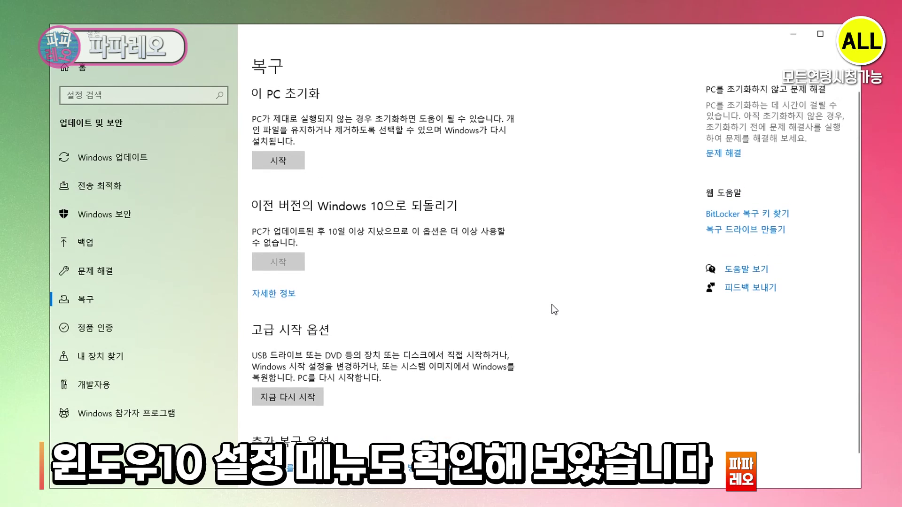
left_click(164, 337)
left_click(83, 363)
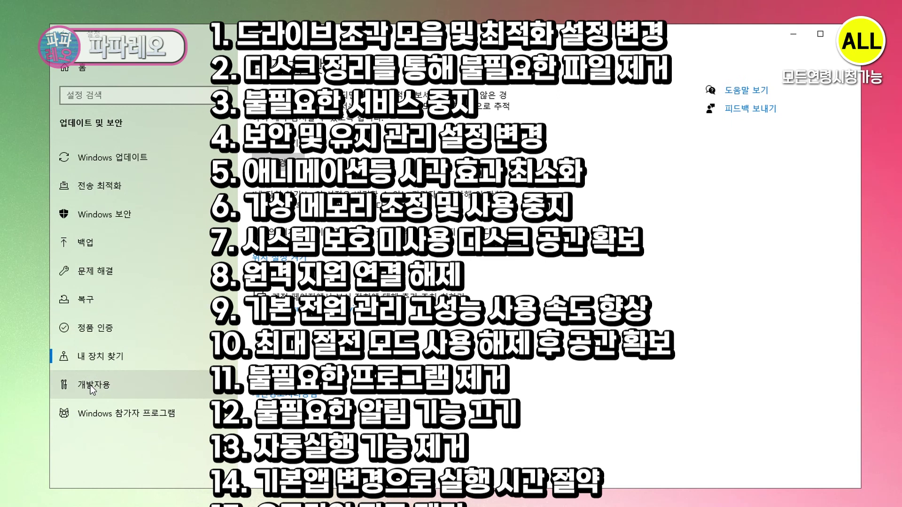
left_click(129, 417)
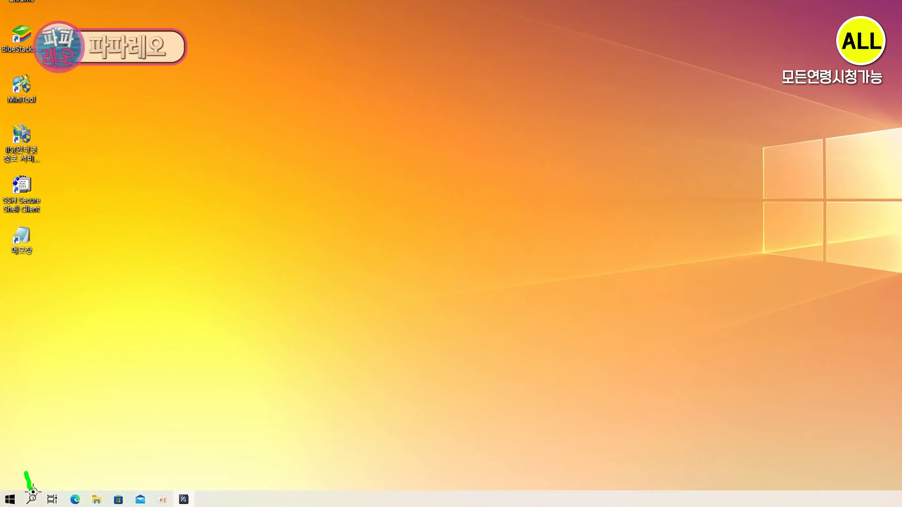
Step: Search Windows for 제어판, open it, and move its window fully into view on the desktop
left_click(36, 502)
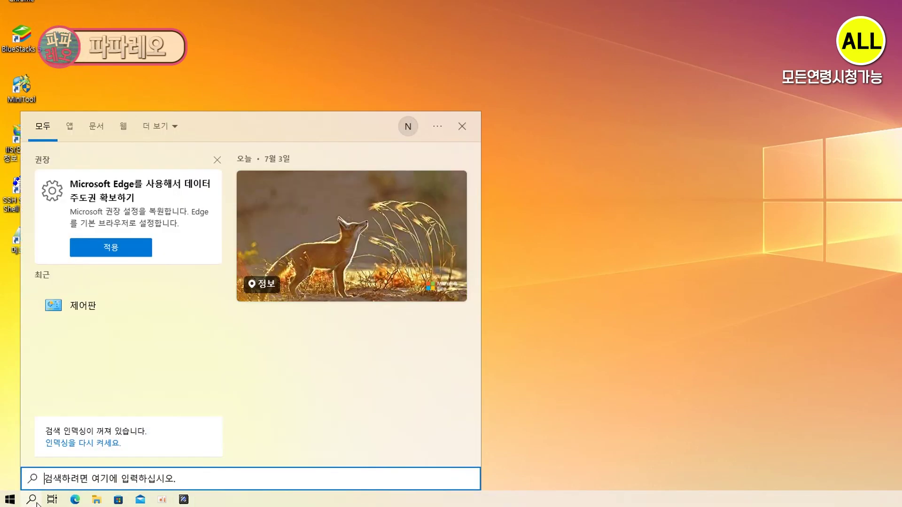
type("젬어판")
key("Return")
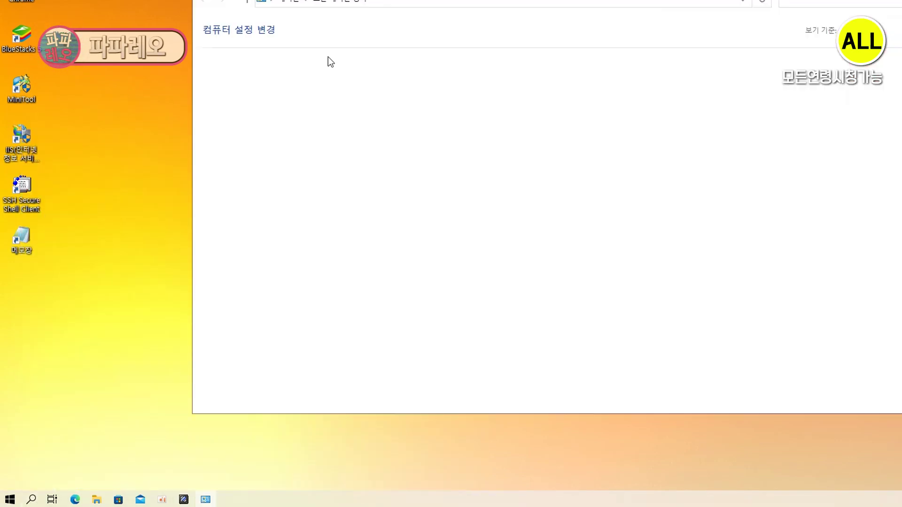
left_click_drag(415, 0, 295, 37)
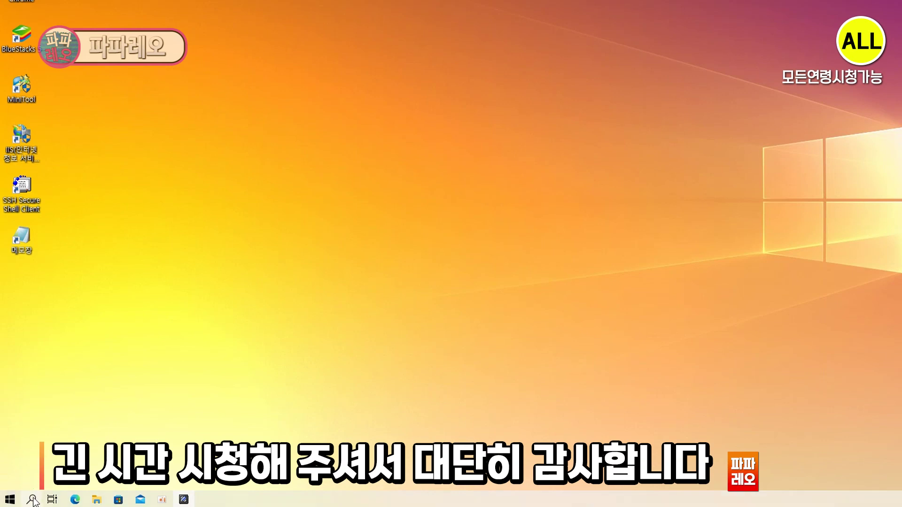
Step: Open 제어판 again through Windows search, look over 모든 제어판 항목, and close the window
left_click(32, 500)
type("ㅔ어")
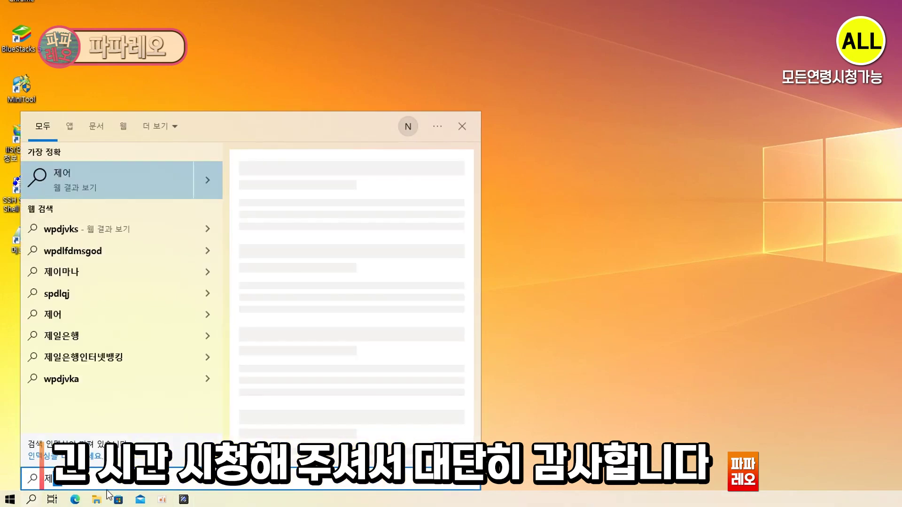
key("Return")
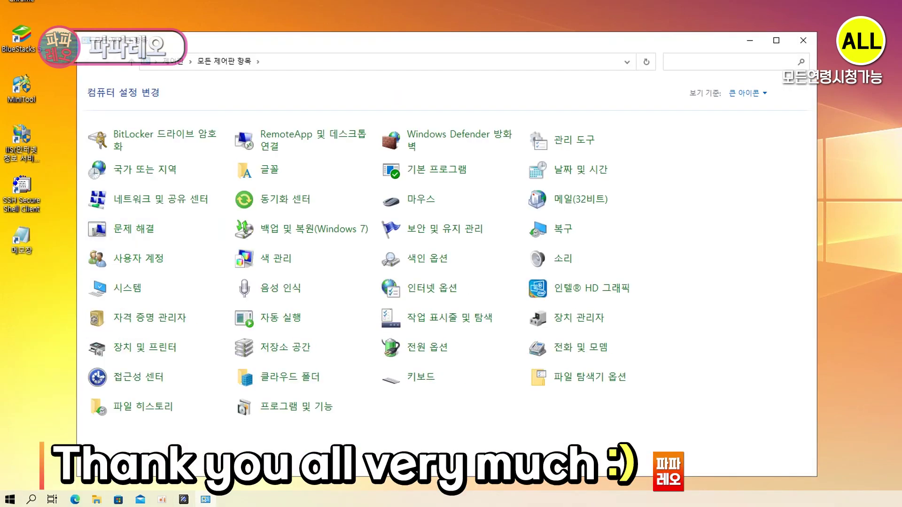
mouse_move(84, 104)
left_mouse_down()
mouse_move(88, 270)
mouse_move(77, 425)
mouse_move(510, 429)
mouse_move(668, 390)
mouse_move(680, 106)
mouse_move(265, 96)
mouse_move(82, 109)
left_mouse_up()
key("Escape")
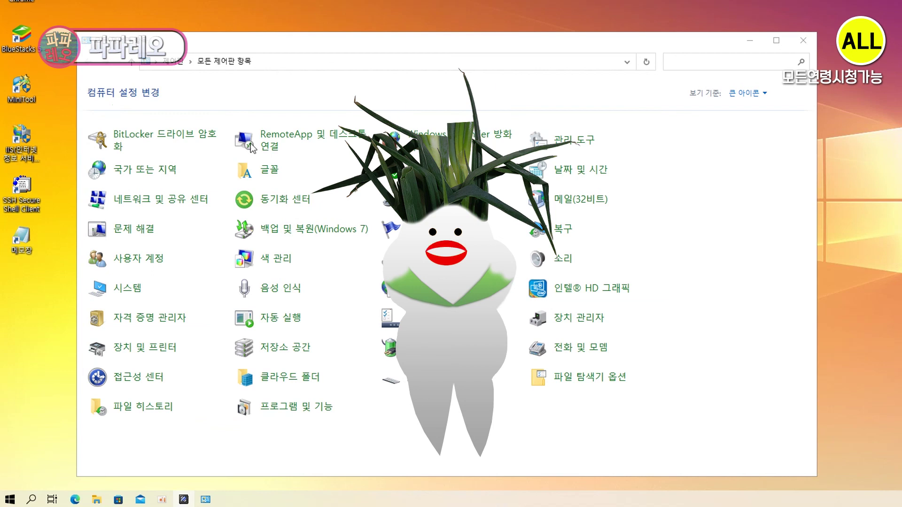
left_click(804, 40)
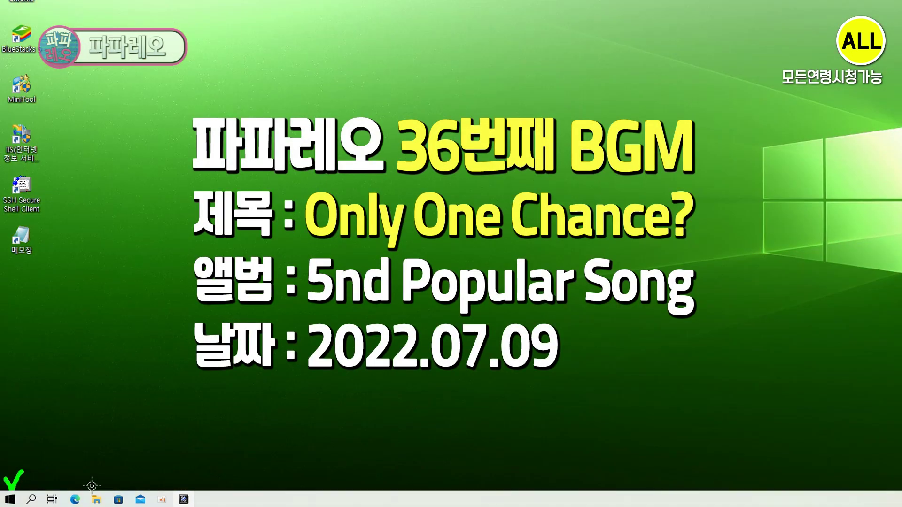
Step: Open Windows Settings from Start
left_click(10, 500)
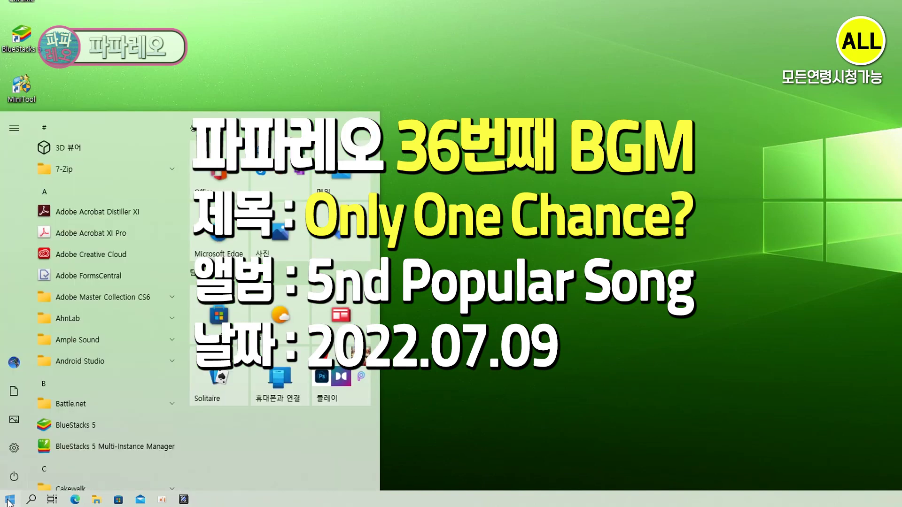
left_click(9, 501)
left_click(9, 501)
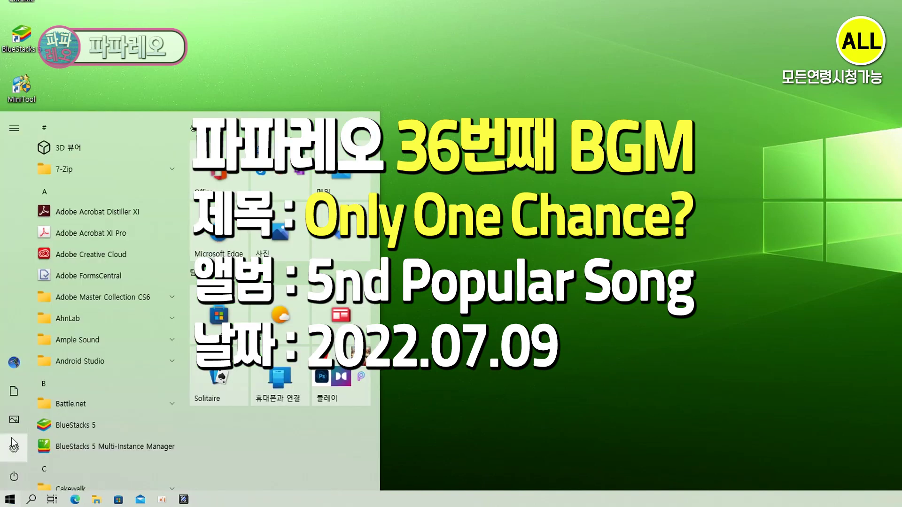
left_click(15, 449)
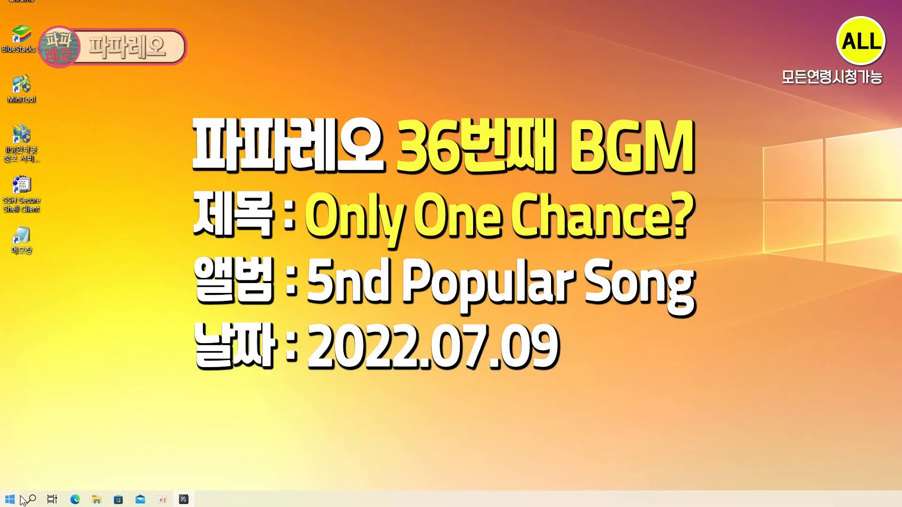
left_click(9, 500)
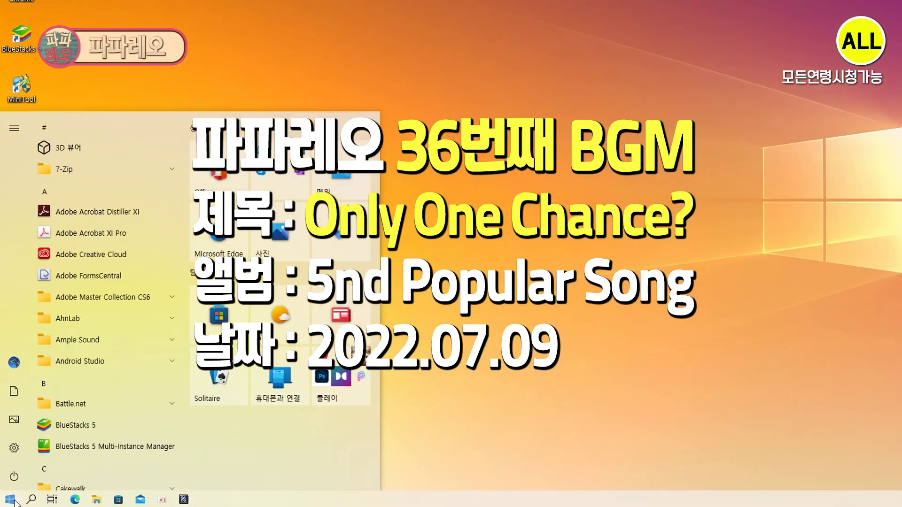
left_click(13, 451)
mouse_move(66, 137)
left_mouse_down()
mouse_move(810, 153)
mouse_move(796, 398)
mouse_move(252, 414)
mouse_move(67, 407)
mouse_move(56, 186)
mouse_move(73, 143)
left_mouse_up()
key("e")
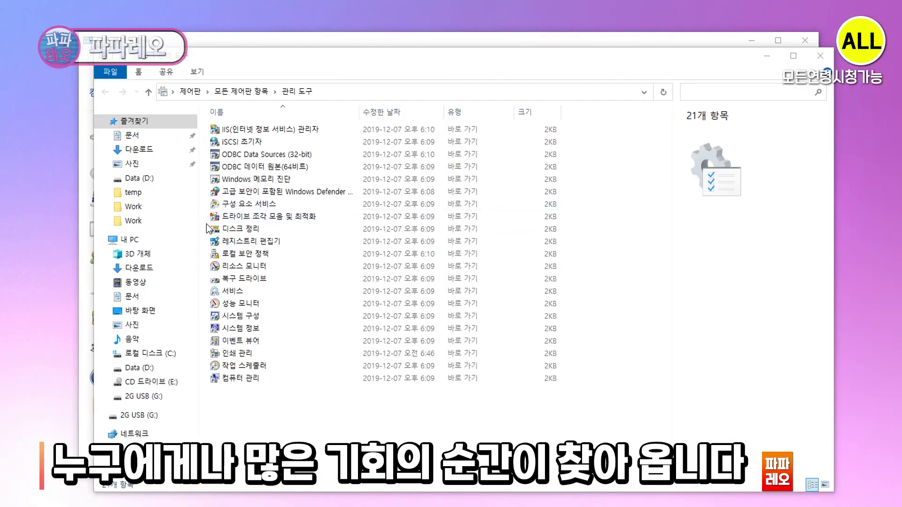
Step: Open 드라이브 조각 모음 및 최적화 from 관리 도구 and review the drives listed under 상태
left_click_drag(206, 222, 262, 219)
key("e")
left_click(300, 217)
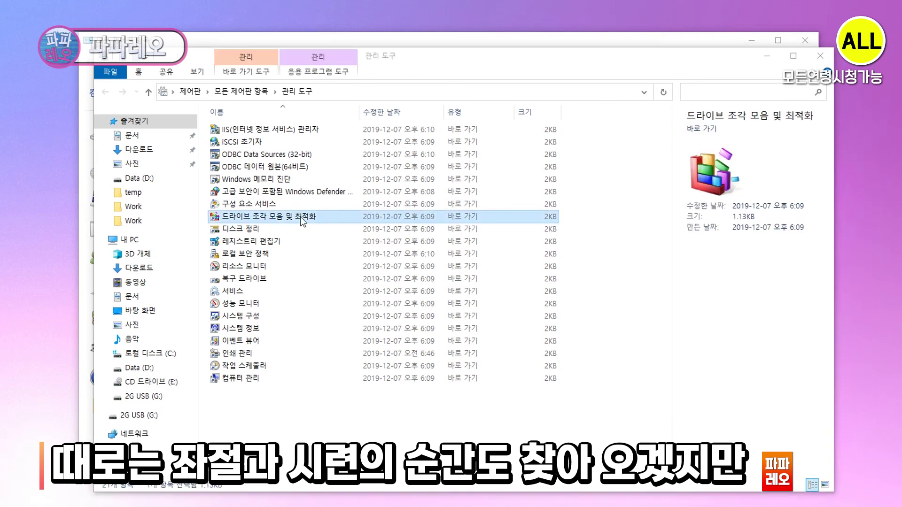
double_click(300, 216)
key("ctrl+2")
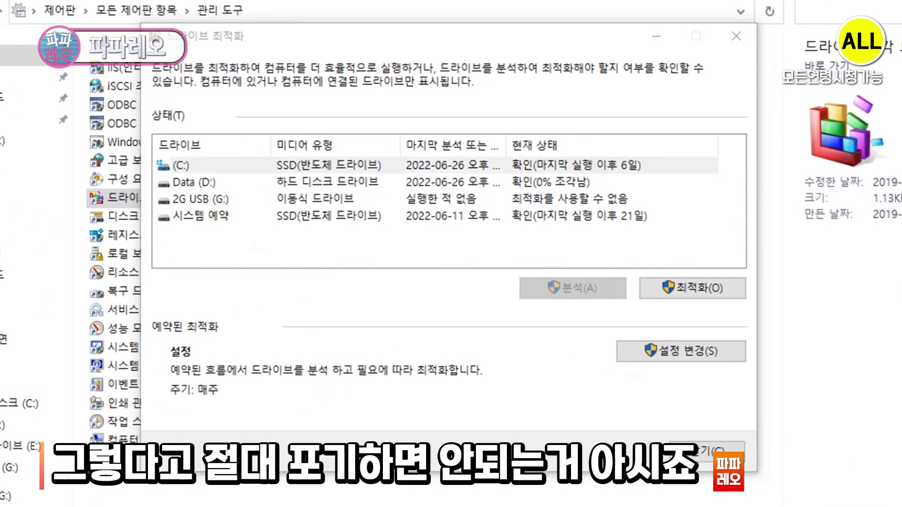
left_click_drag(153, 162, 158, 232)
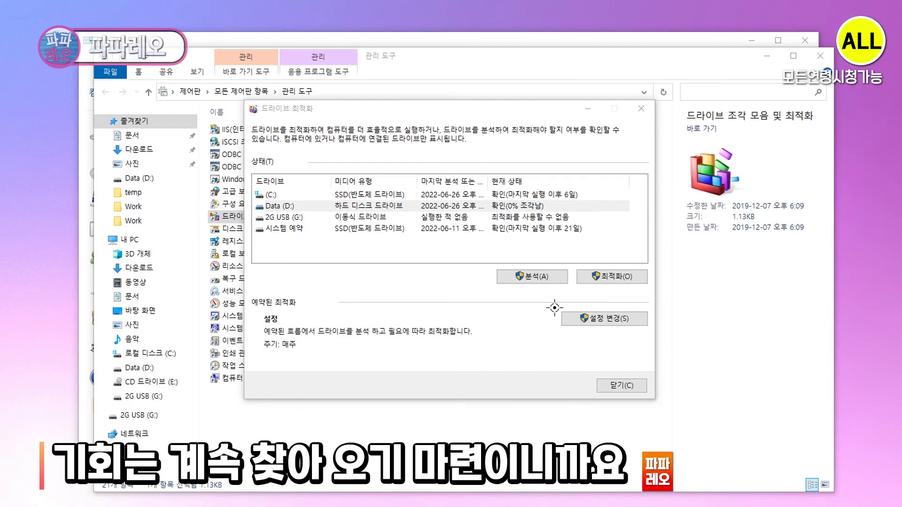
Step: Open the settings for scheduled drive optimization and disable 예약 실행(권장)
mouse_move(554, 309)
left_mouse_down()
mouse_move(638, 307)
mouse_move(558, 342)
left_mouse_up()
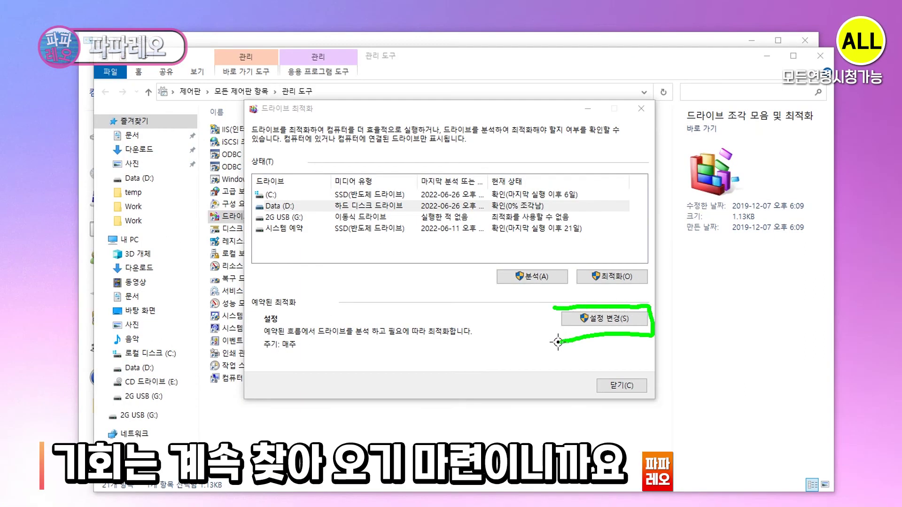
left_click(578, 319)
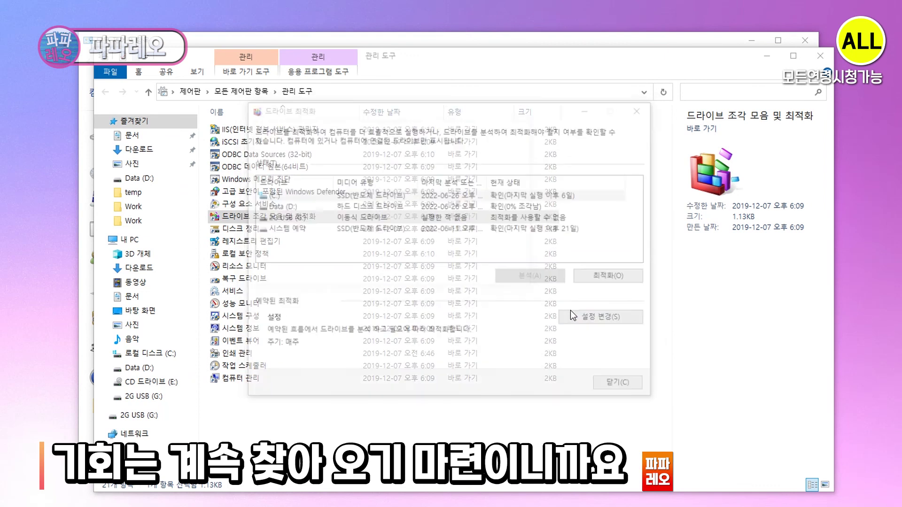
key("ctrl+2")
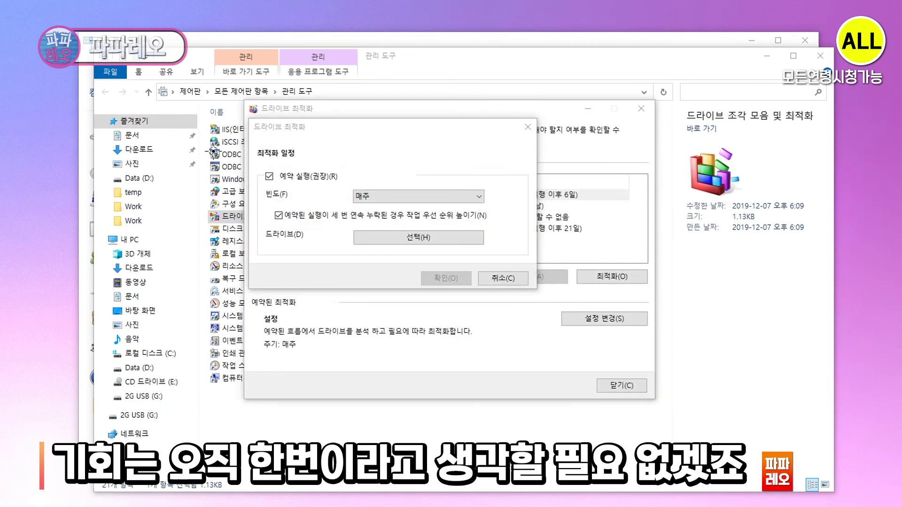
mouse_move(260, 162)
left_mouse_down()
mouse_move(276, 228)
mouse_move(543, 272)
mouse_move(418, 165)
mouse_move(256, 164)
left_mouse_up()
key("Escape")
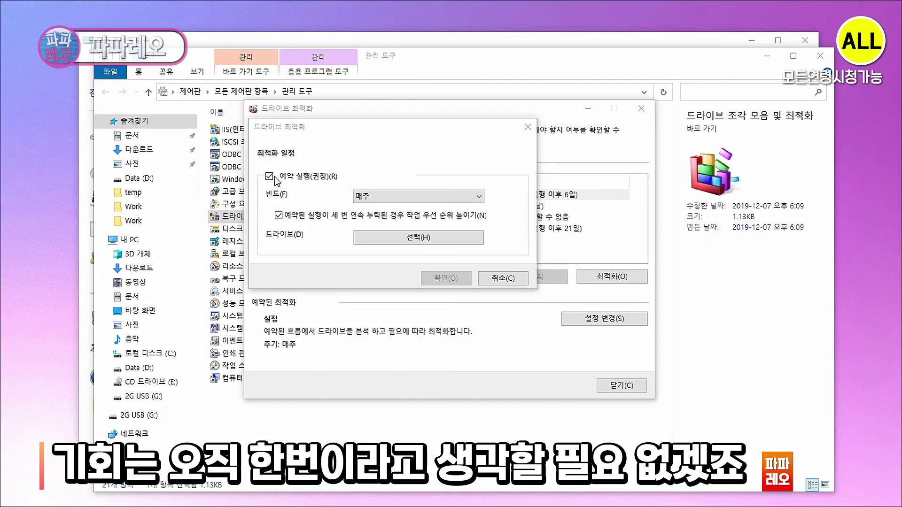
left_click(269, 177)
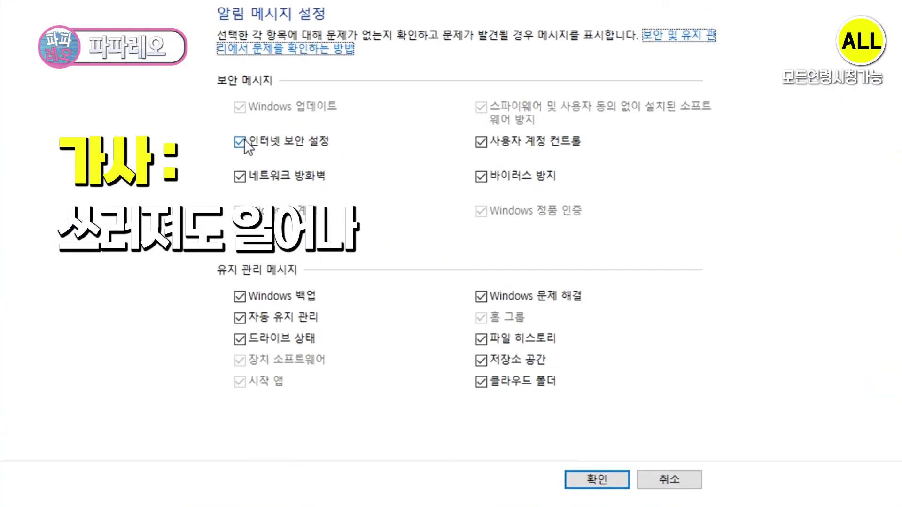
Step: In 알림 메시지 설정, turn off security messages such as 네트워크 방화벽, plus the 파일 히스토리, 저장소 공간 and 클라우드 폴더 messages
left_click(308, 179)
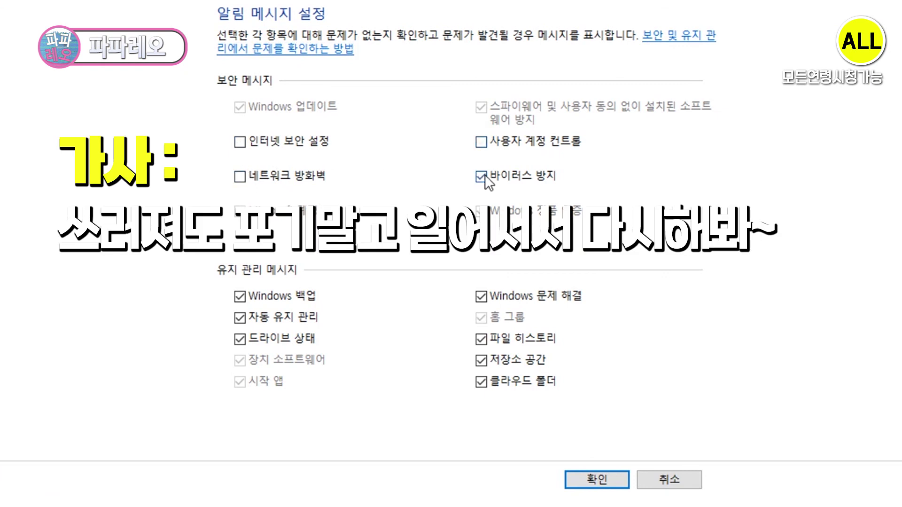
left_click_drag(202, 93, 307, 91)
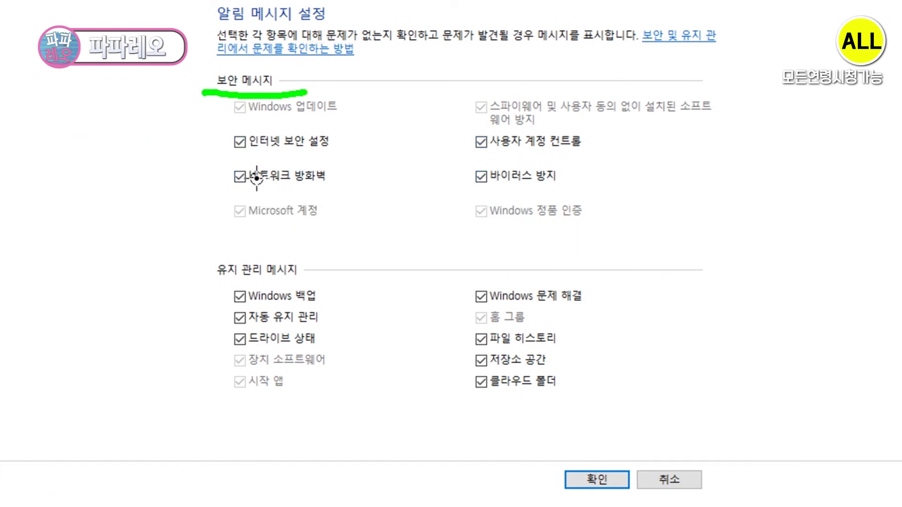
left_click_drag(225, 120, 233, 193)
left_click_drag(451, 135, 460, 202)
mouse_move(213, 245)
left_mouse_down()
mouse_move(752, 262)
mouse_move(533, 440)
left_mouse_up()
left_click_drag(461, 441, 206, 251)
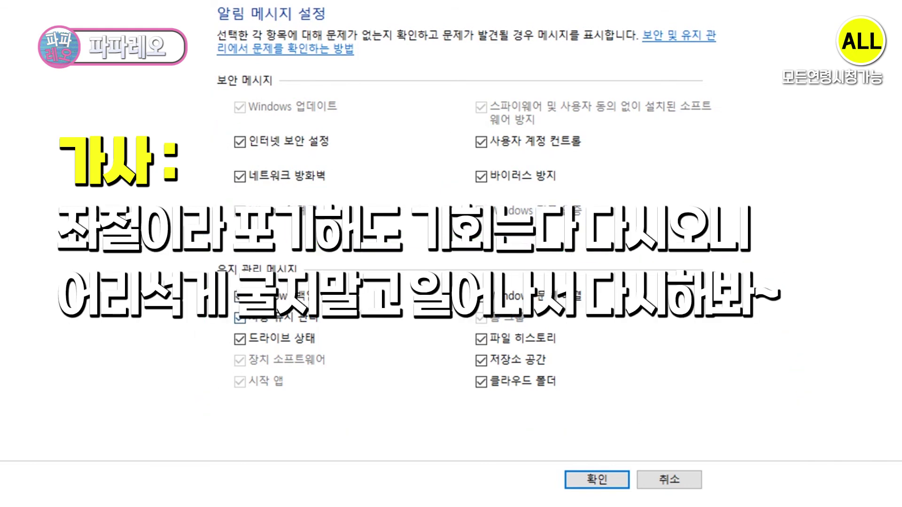
left_click(481, 338)
left_click(481, 360)
left_click(482, 381)
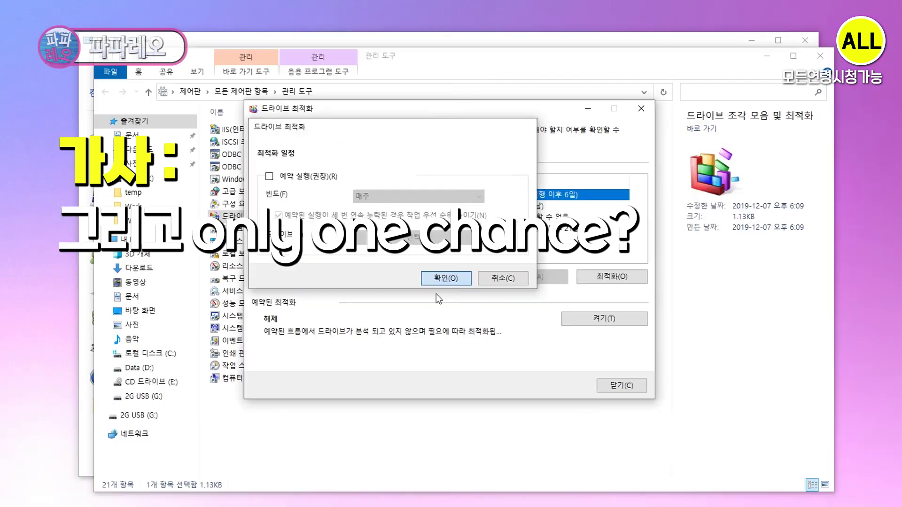
Step: Apply the optimization schedule change and close the 드라이브 최적화 window
left_click(436, 277)
left_click(633, 387)
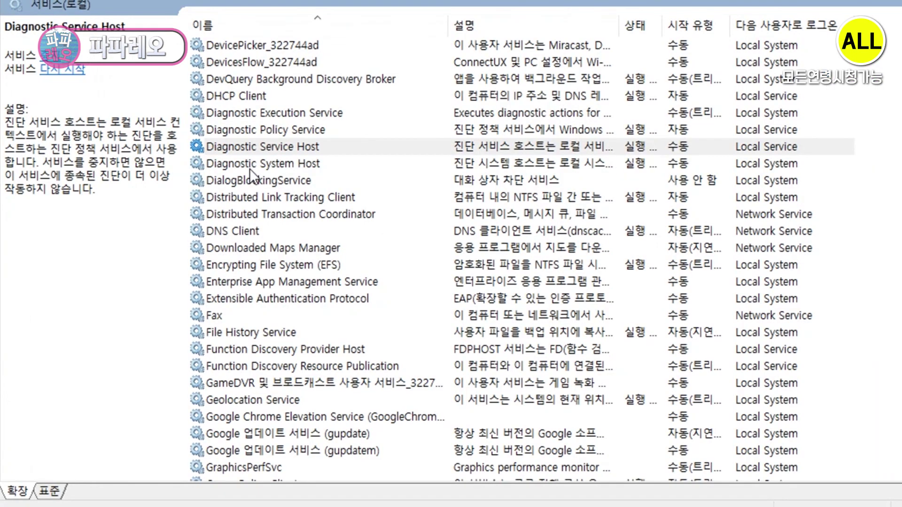
Step: Review the descriptions of services such as Diagnostic System Host, Enterprise App Management Service and Geolocation Service in the services list
left_click(249, 166)
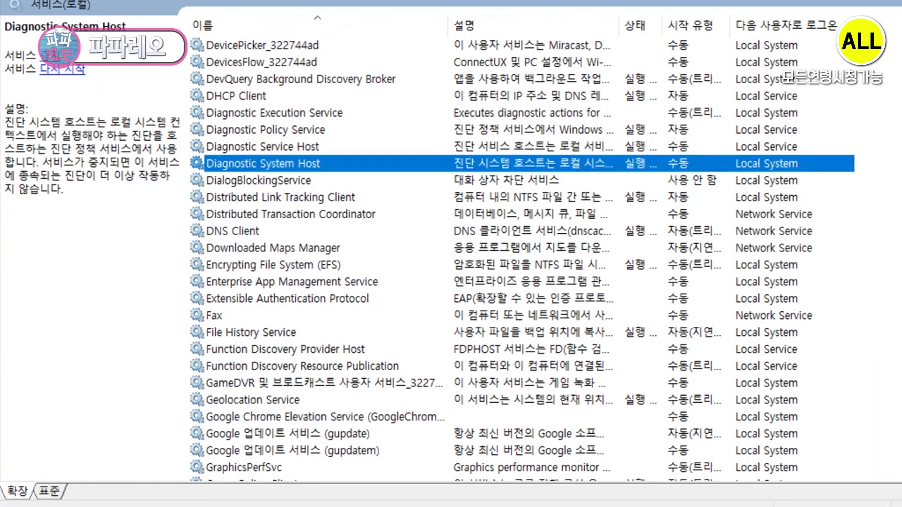
middle_click(32, 101)
scroll(428, 256, "down", 3)
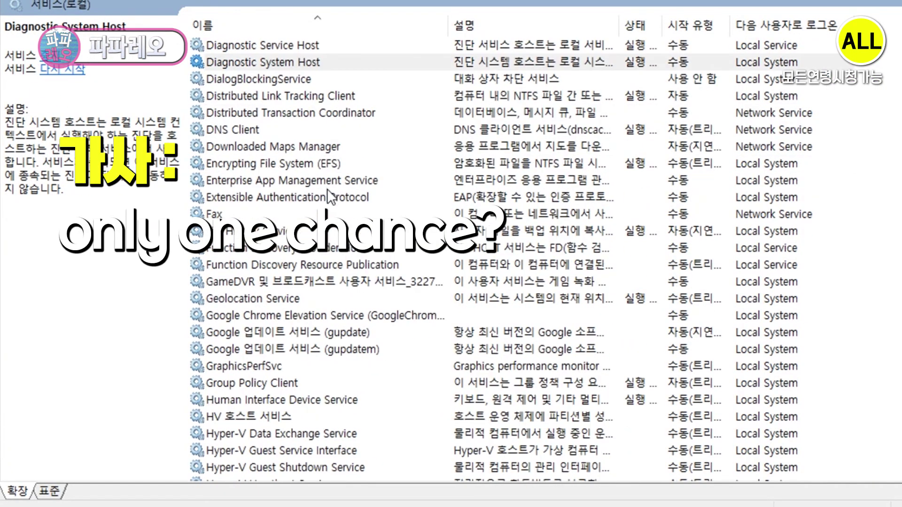
left_click(329, 181)
scroll(621, 288, "down", 2)
left_click(466, 150)
scroll(492, 312, "down", 1)
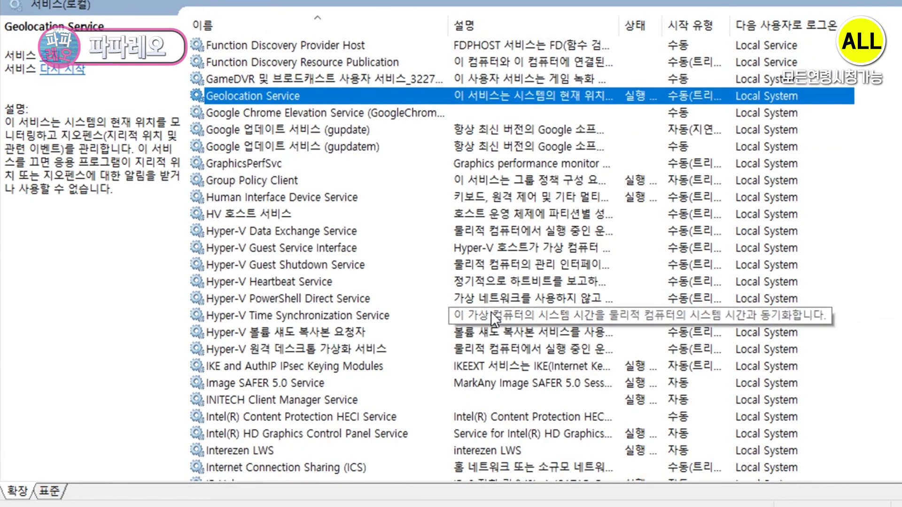
middle_click(97, 107)
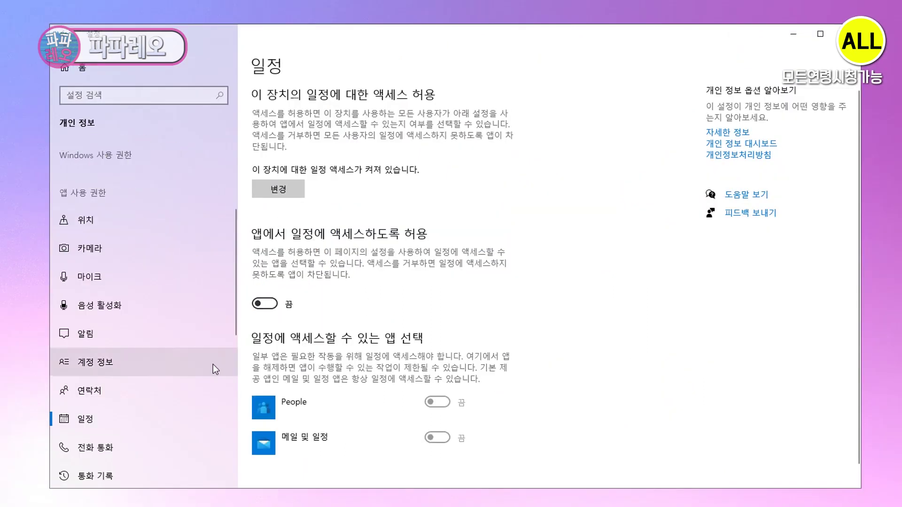
Step: In the privacy app permissions, turn off app access to 전화 통화, 통화 기록 and 메일
scroll(212, 365, "down", 3)
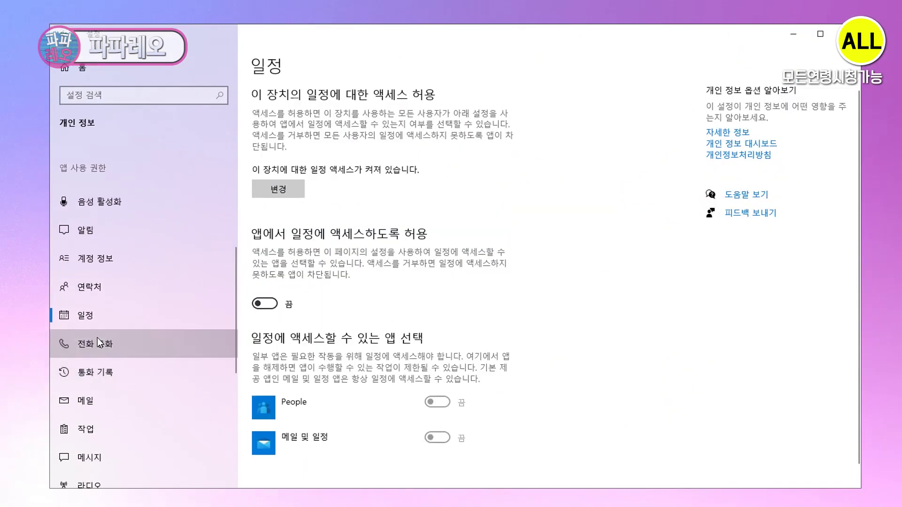
left_click(97, 340)
left_click(265, 338)
scroll(181, 335, "down", 3)
left_click(181, 334)
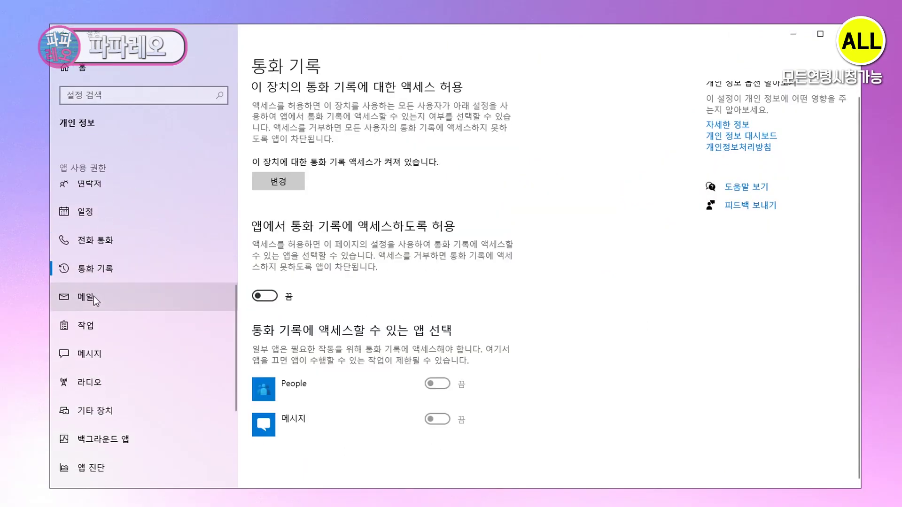
left_click(91, 297)
left_click(289, 305)
Step: Turn off app access to 작업, 메시지 and 라디오 in the app permissions
left_click(136, 327)
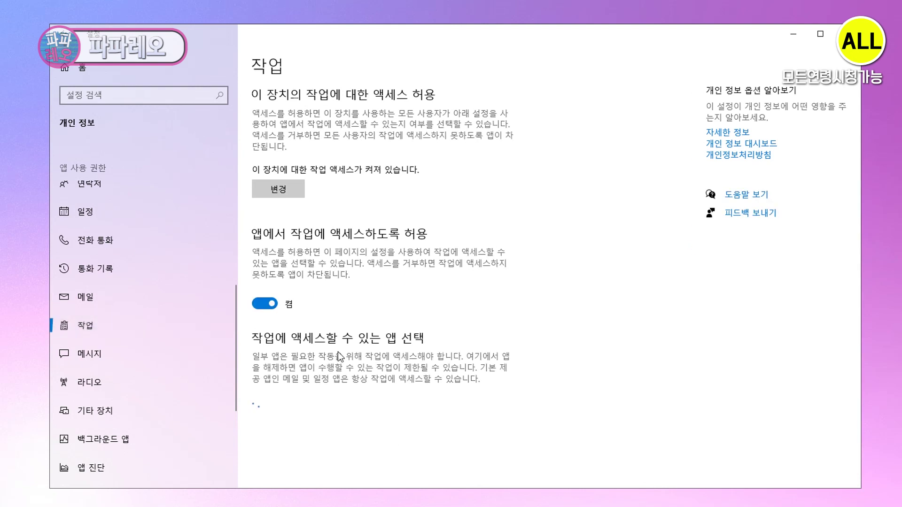
left_click(129, 354)
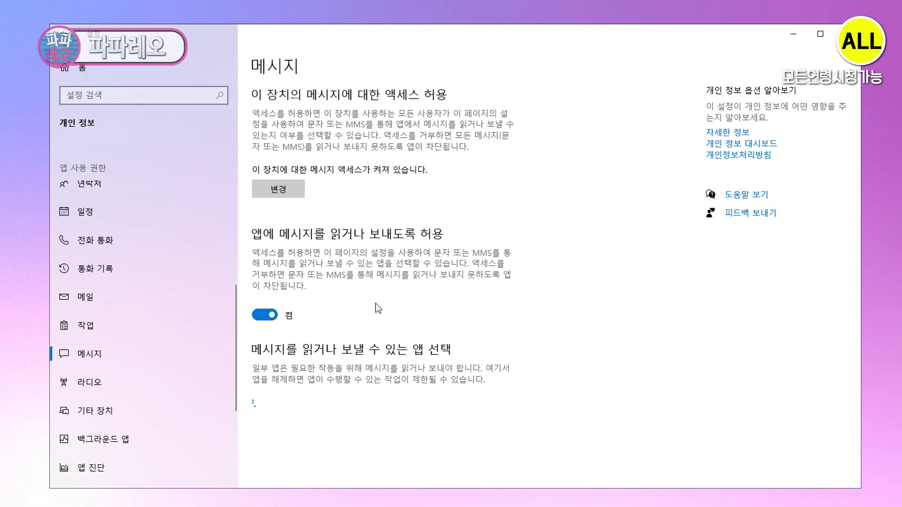
left_click(264, 314)
left_click(103, 391)
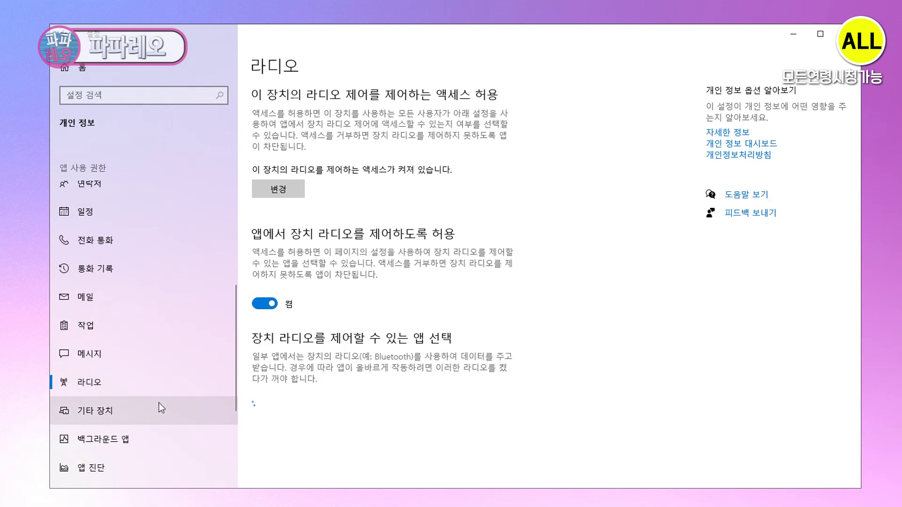
left_click(263, 304)
Step: Turn off communication with unpaired devices under 기타 장치 and disable 백그라운드에서 앱 실행 under 백그라운드 앱
scroll(171, 396, "down", 3)
left_click(111, 308)
left_click(264, 154)
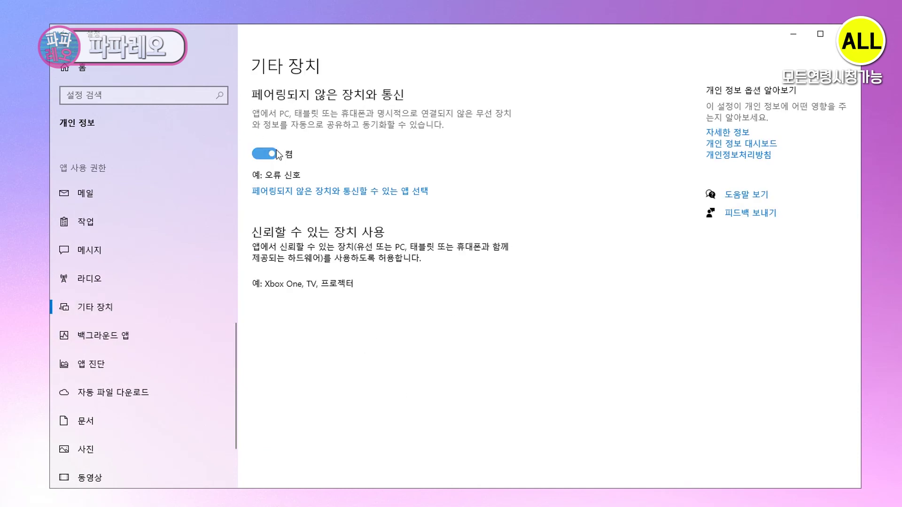
left_click(103, 335)
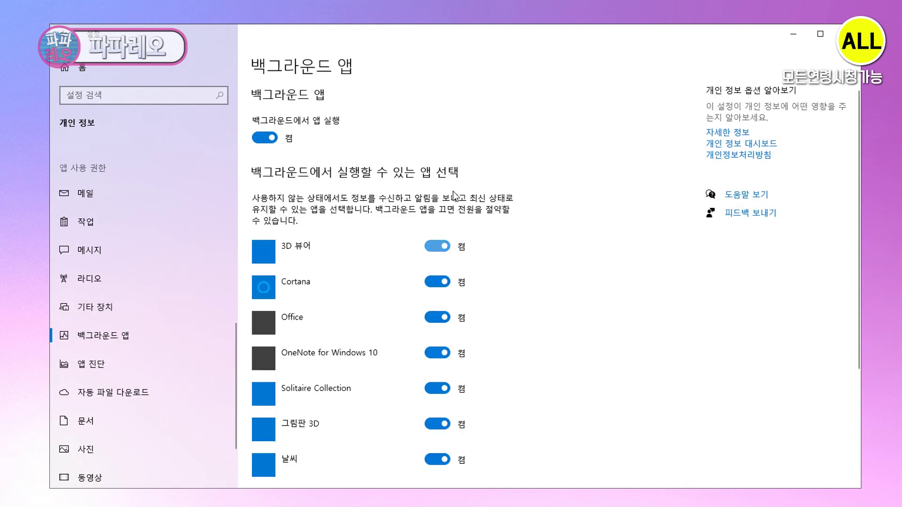
left_click(393, 136)
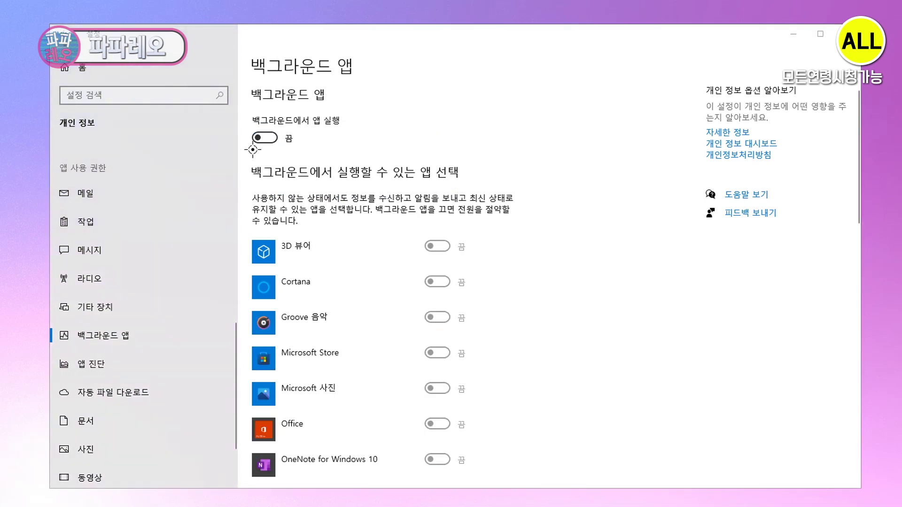
Step: Turn off app access to 앱 진단, 문서 and 사진, and go on to the 동영상 permissions
left_click(109, 369)
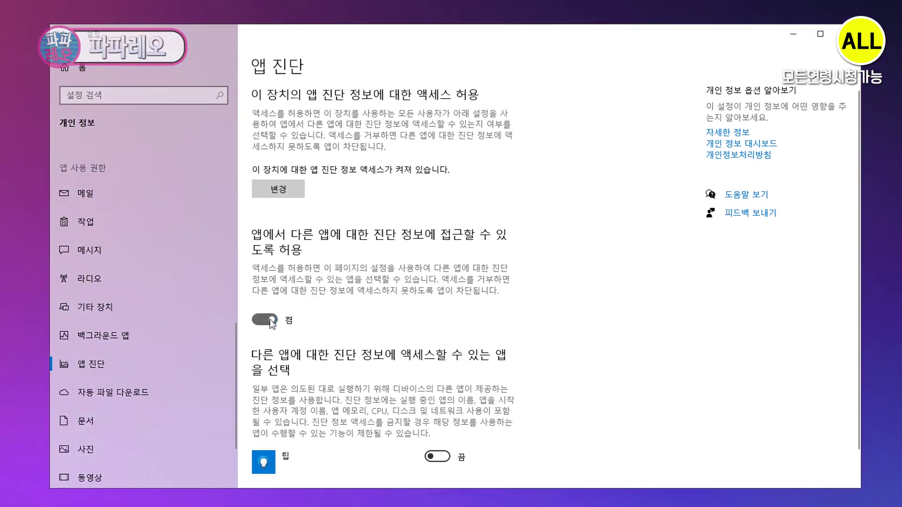
left_click(82, 393)
left_click(81, 374)
left_click(264, 326)
left_click(86, 398)
left_click(259, 329)
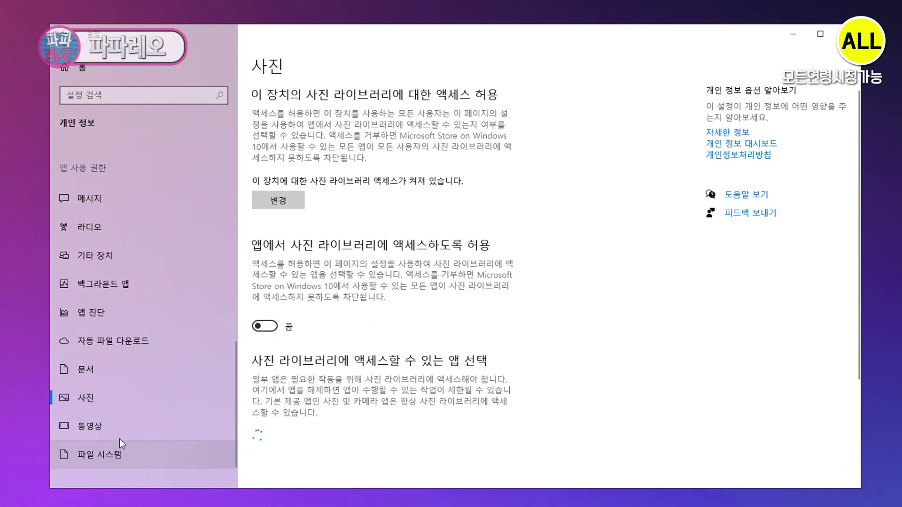
left_click(118, 429)
scroll(314, 340, "down", 1)
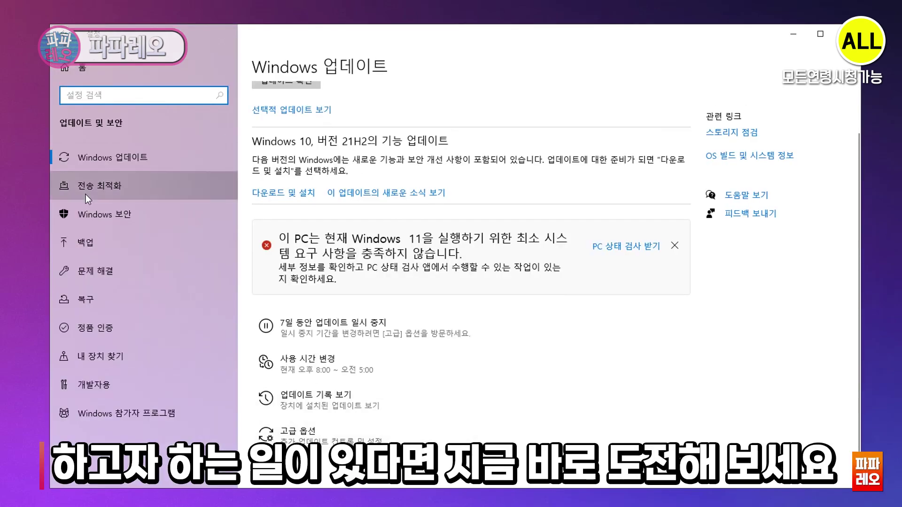
Step: In 업데이트 및 보안, review the 전송 최적화 download settings and the 보호 영역 list under Windows 보안
left_click(99, 185)
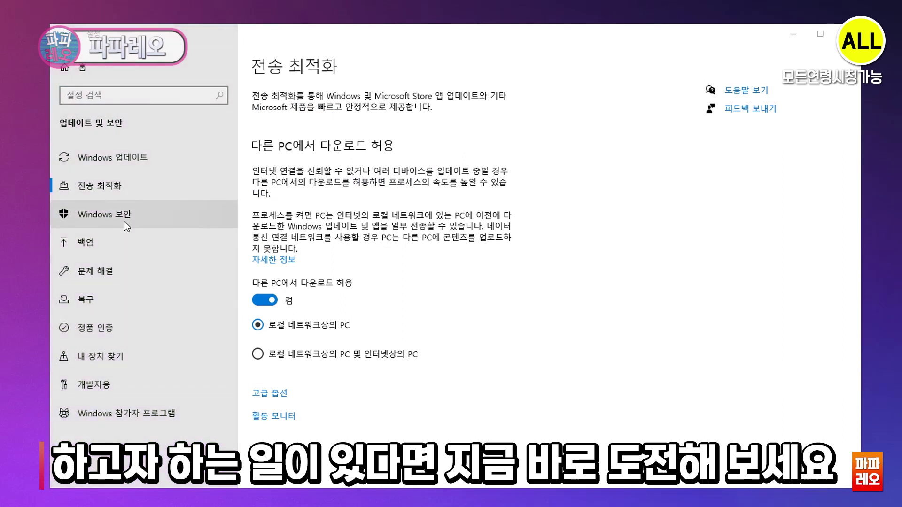
left_click(99, 221)
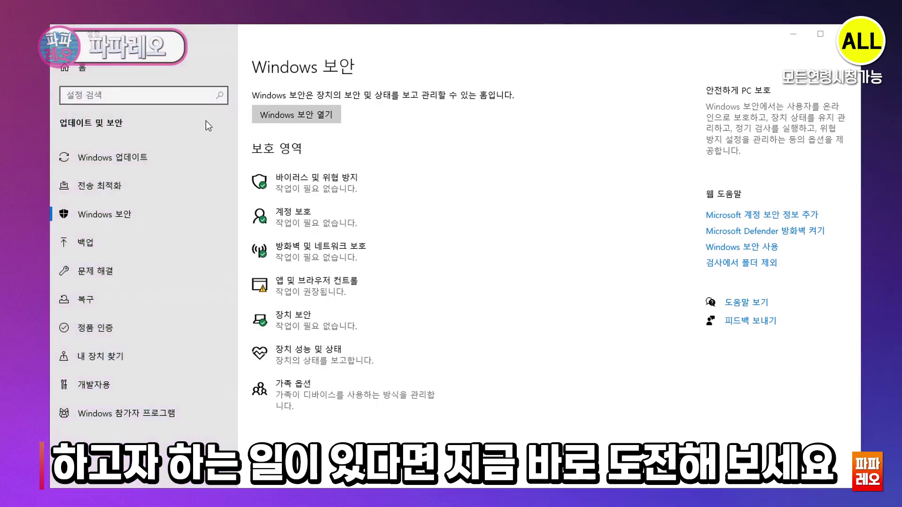
mouse_move(250, 143)
left_mouse_down()
mouse_move(253, 357)
mouse_move(266, 429)
left_mouse_up()
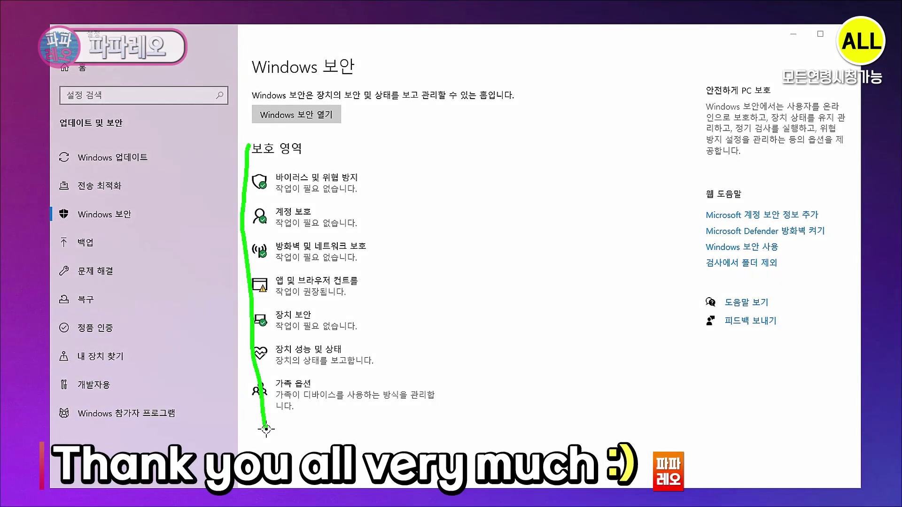
key("Escape")
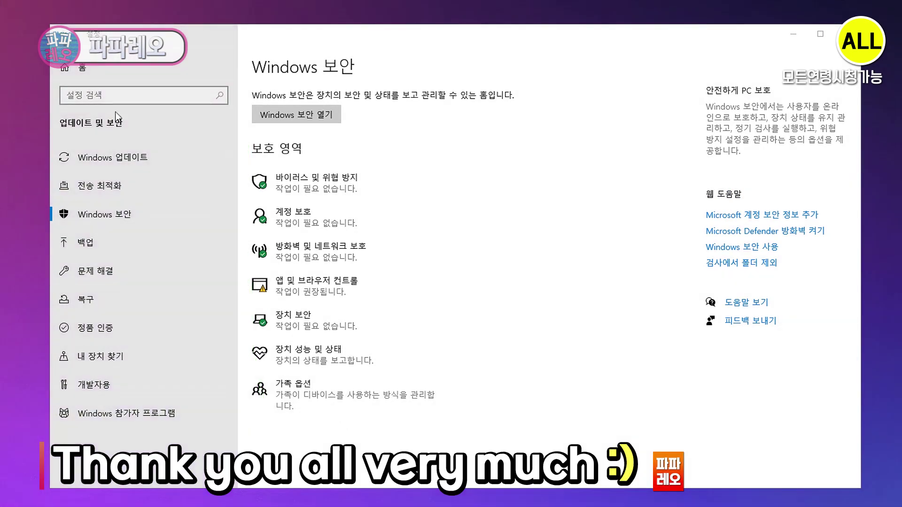
Step: Examine the file history settings under 백업 and their 백업 옵션 page, and return to the 백업 page
left_click(75, 244)
key("ctrl+2")
left_click_drag(245, 111, 239, 156)
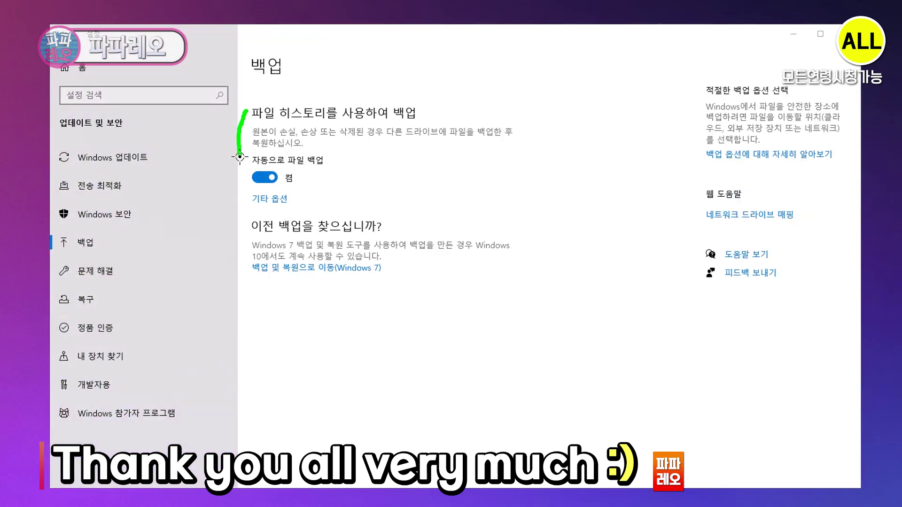
key("Escape")
left_click(264, 177)
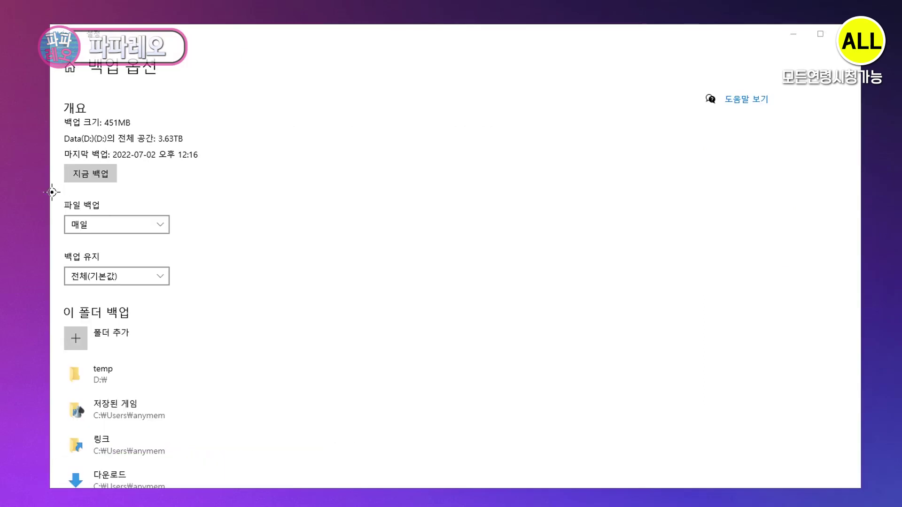
key("ctrl+2")
left_click_drag(54, 190, 168, 191)
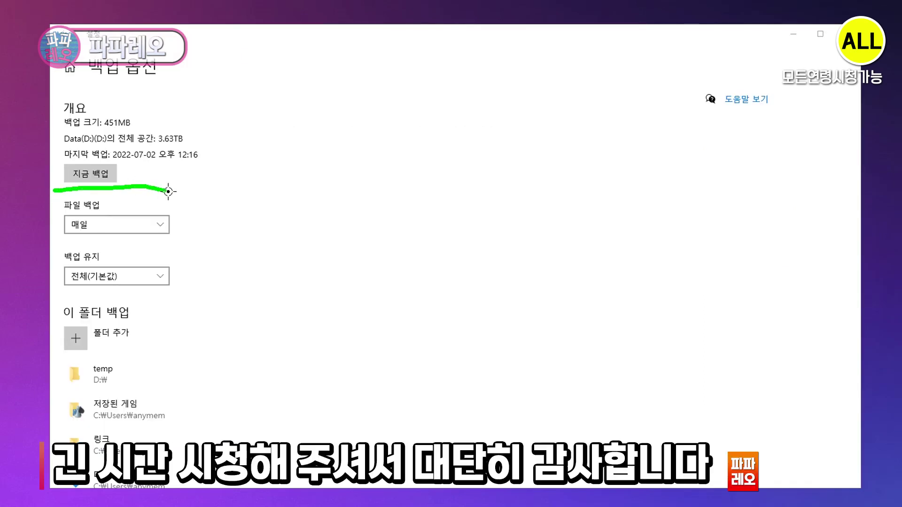
key("Escape")
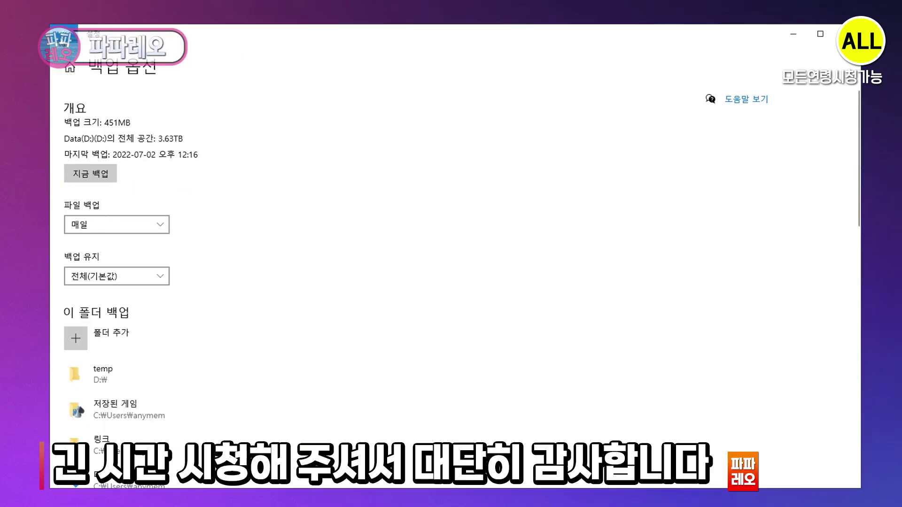
left_click(64, 35)
Step: Go to 문제 해결 and open the list of choices for running 권장 문제 해결
left_click(109, 271)
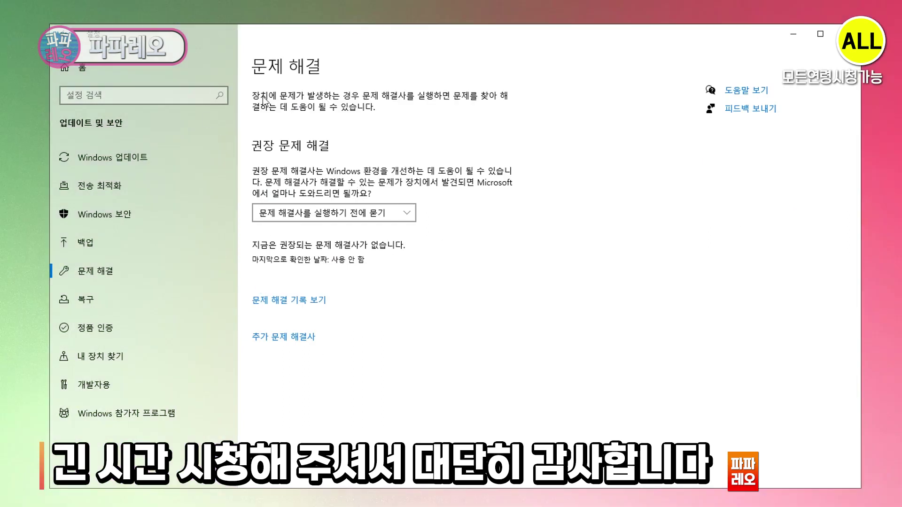
left_click(412, 212)
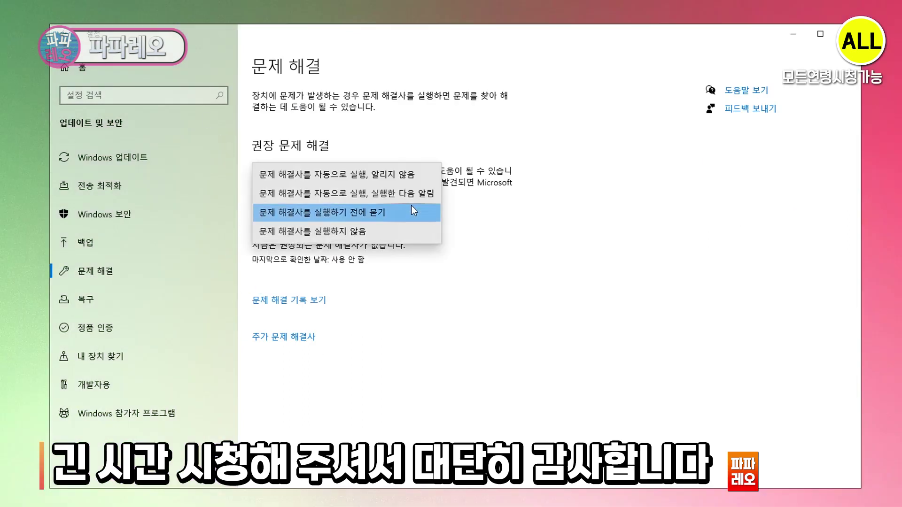